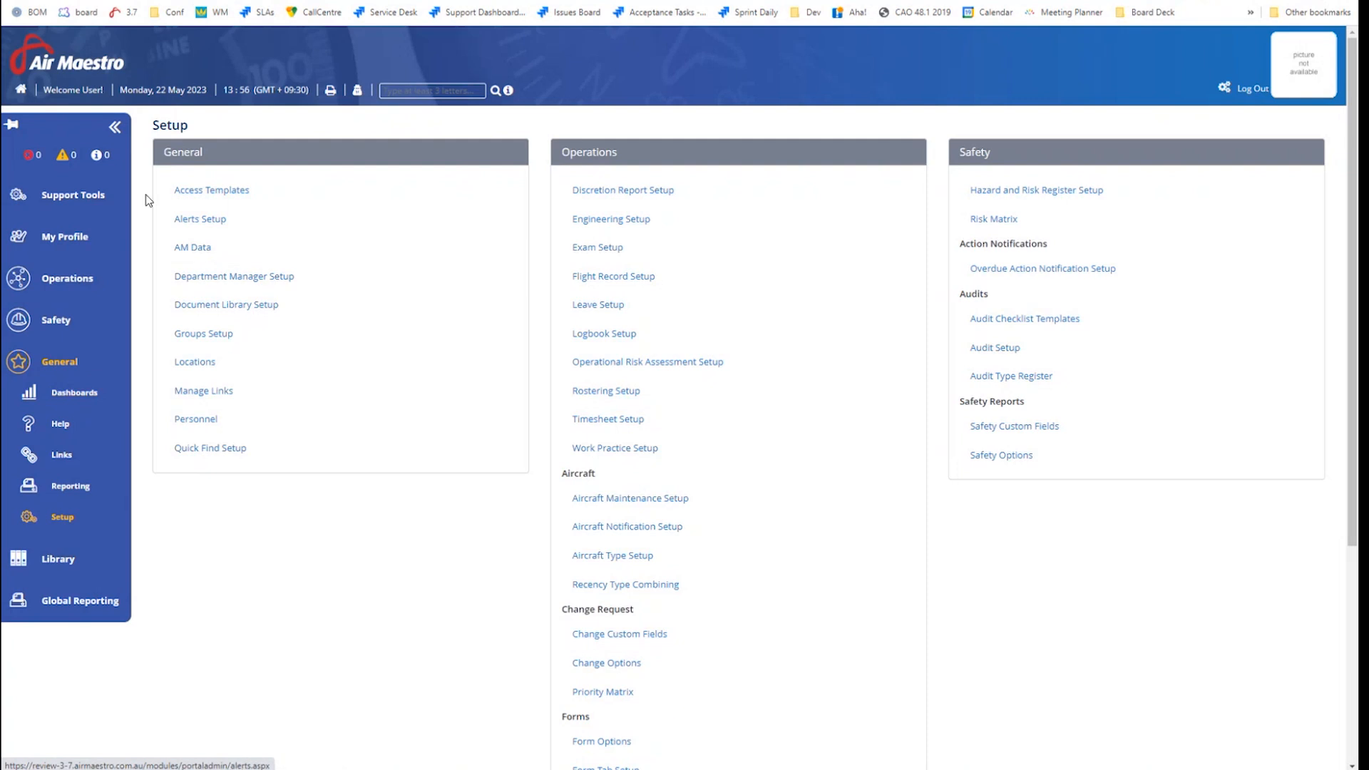
Open Document Library Setup and highlight the document categories setting
{"action": "left_click", "coordinate": [115, 127]}
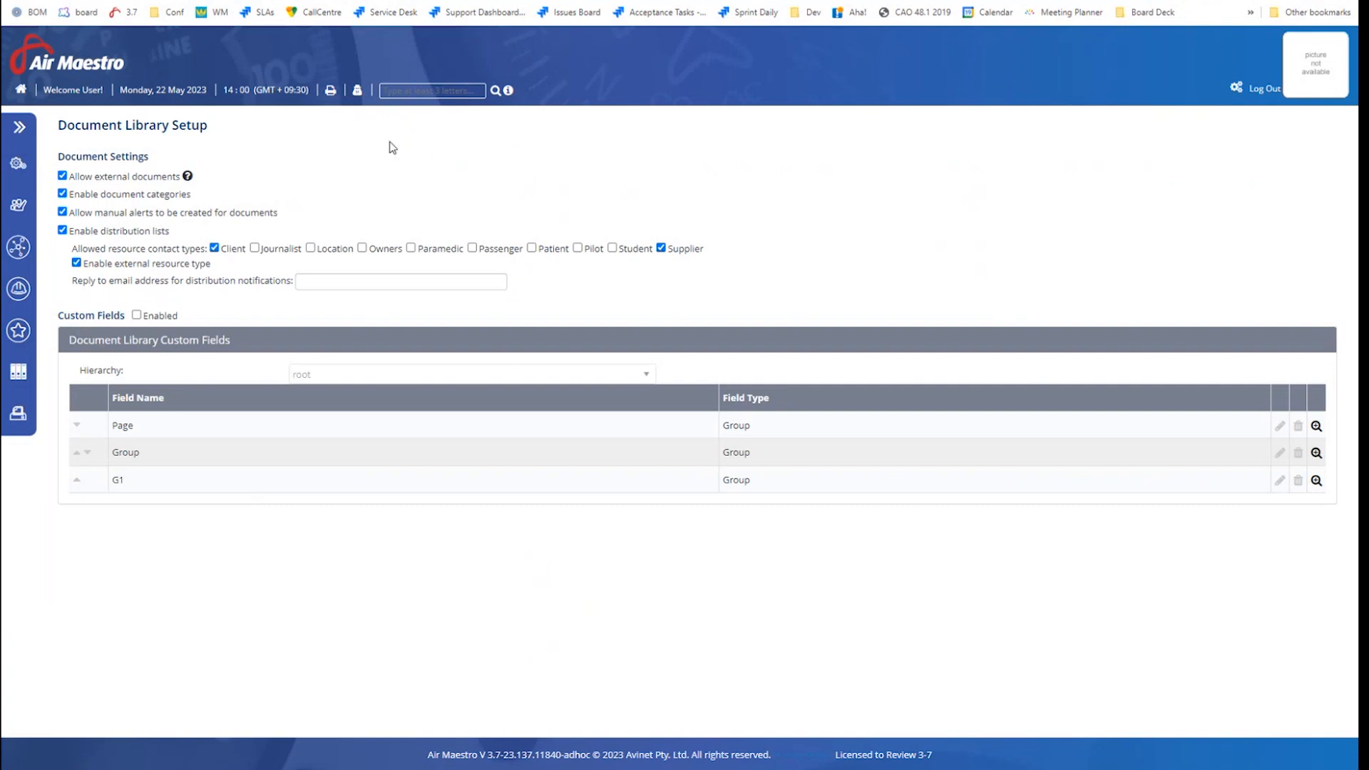
{"action": "mouse_move", "coordinate": [189, 177]}
{"action": "left_click_drag", "start_coordinate": [68, 196], "coordinate": [191, 207]}
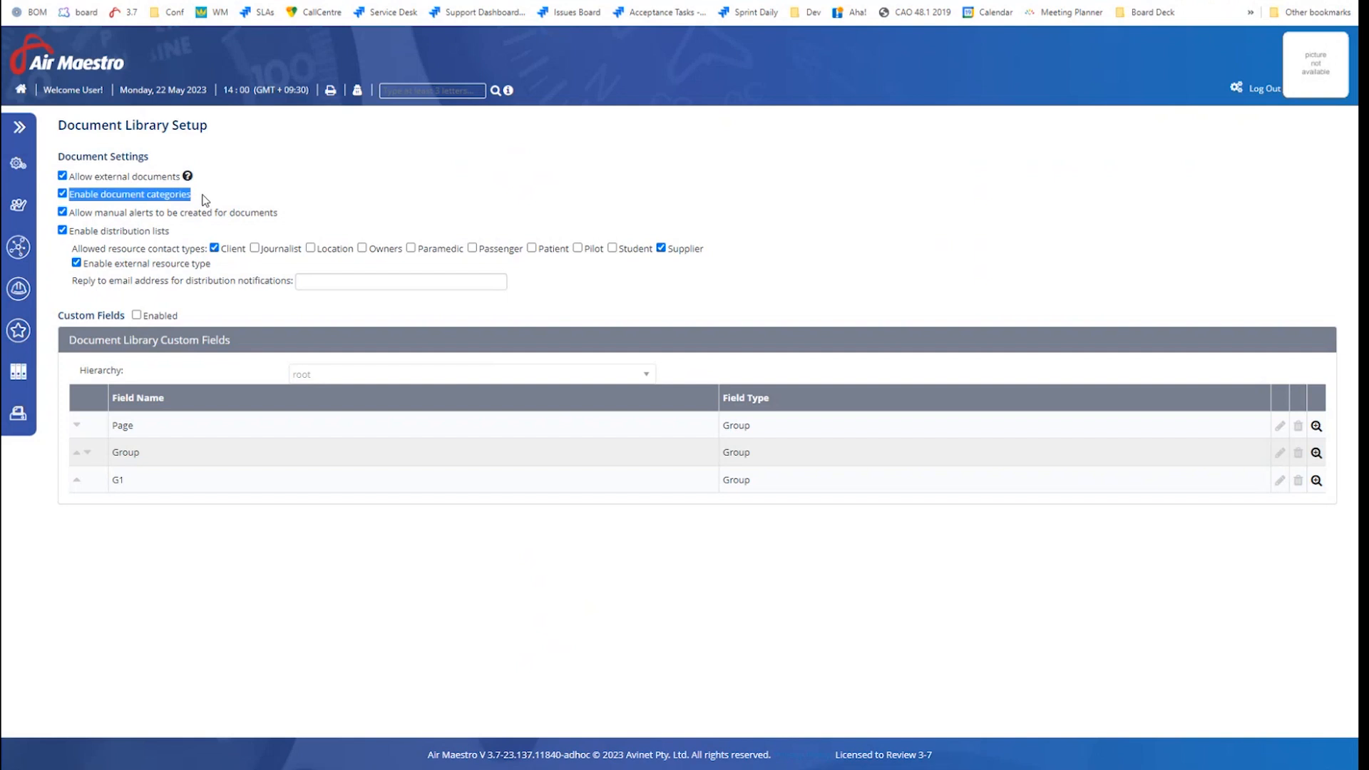
{"action": "left_click_drag", "start_coordinate": [70, 214], "coordinate": [283, 227]}
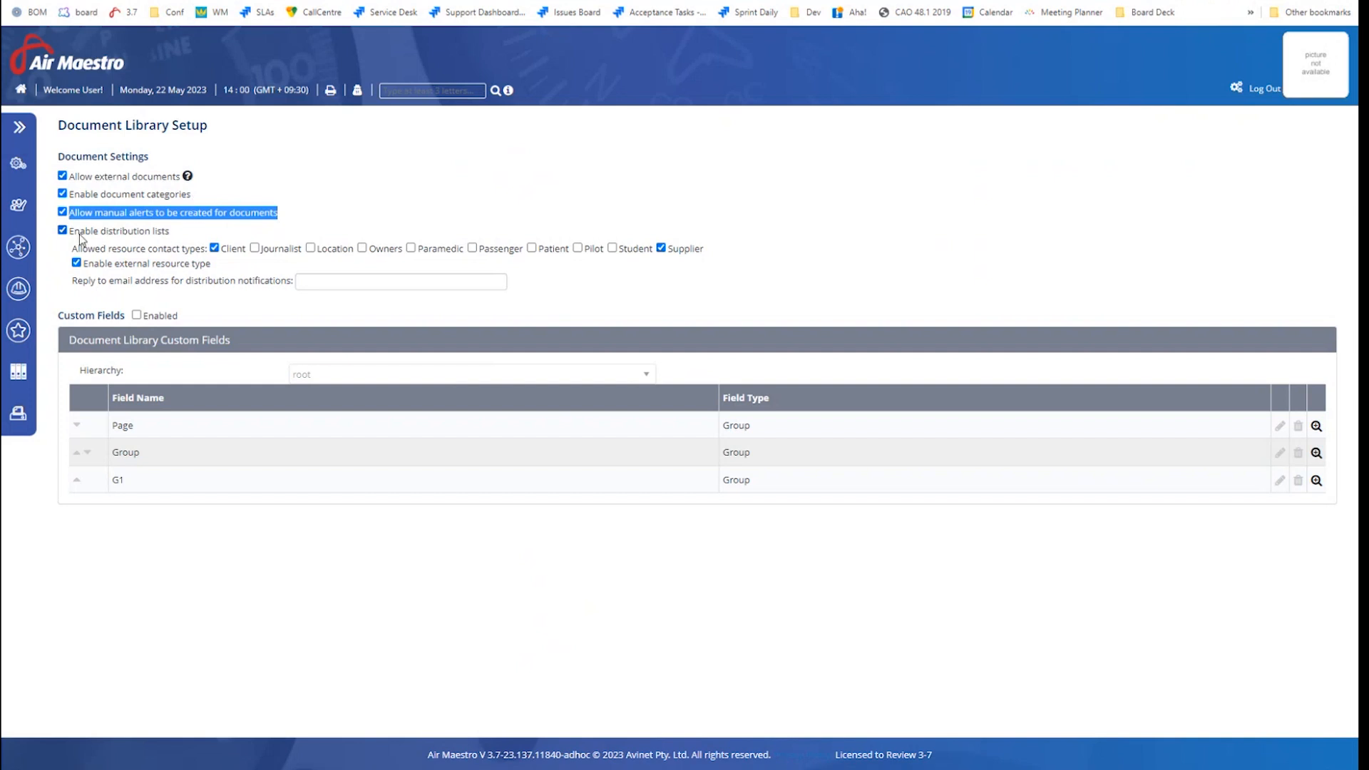
{"action": "left_click_drag", "start_coordinate": [70, 231], "coordinate": [178, 236]}
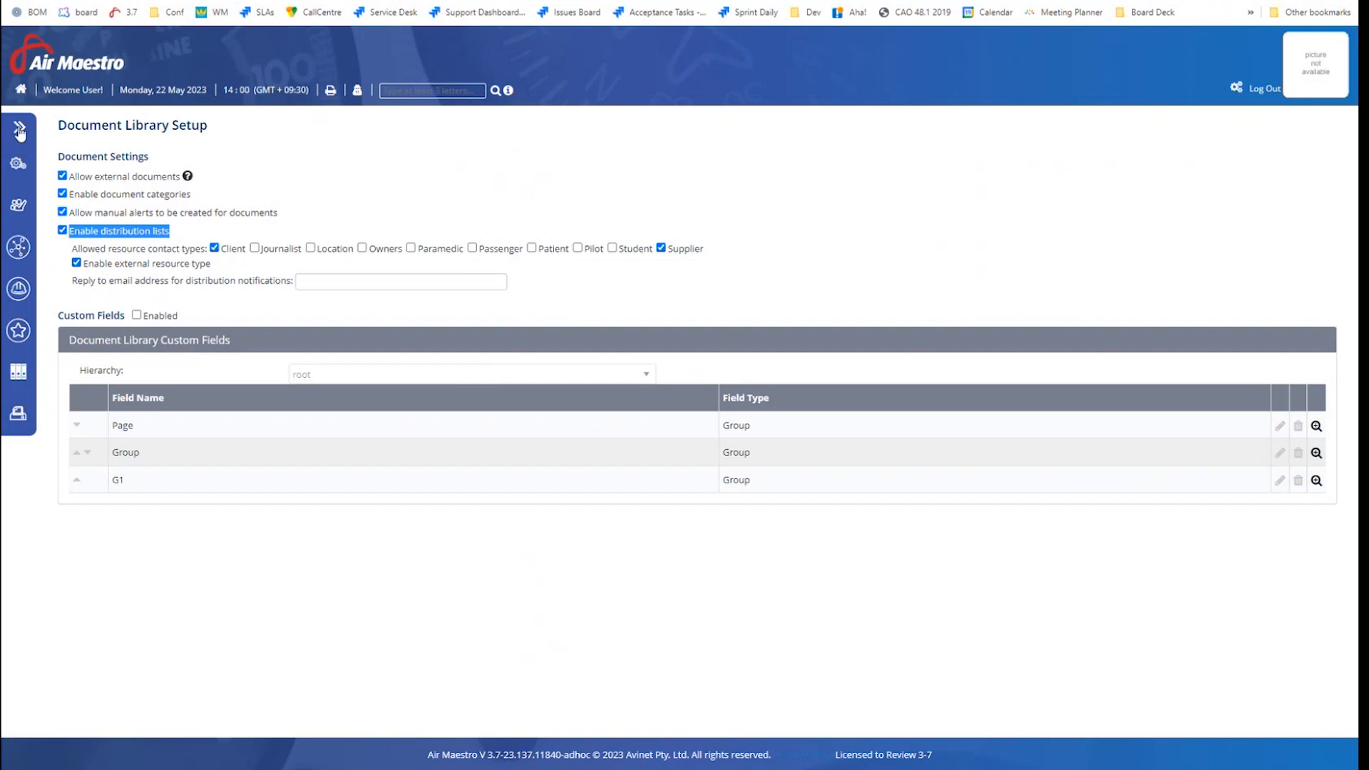
Open the Personnel register from Operations in a new browser tab and switch to it
{"action": "mouse_move", "coordinate": [19, 130]}
{"action": "left_click", "coordinate": [75, 283]}
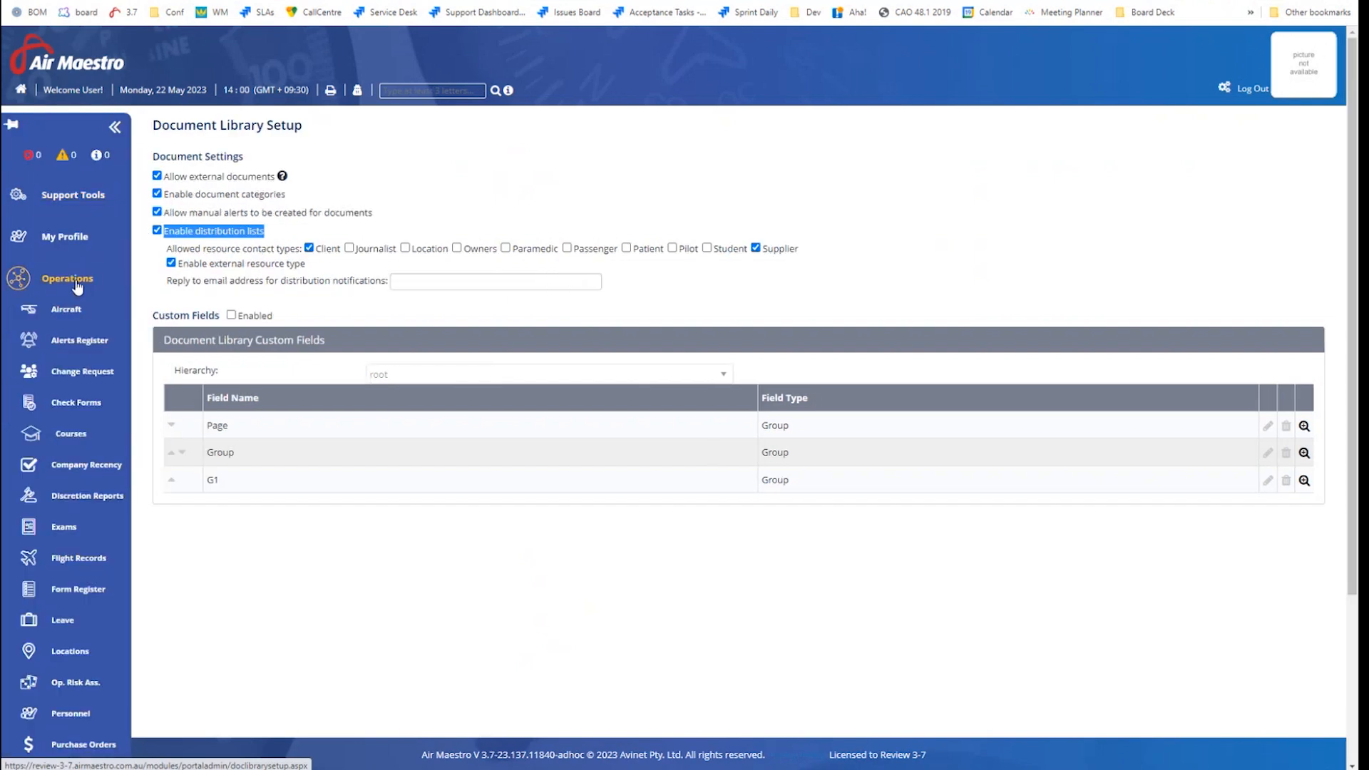
{"action": "scroll", "coordinate": [77, 286], "scroll_direction": "down", "scroll_amount": 2}
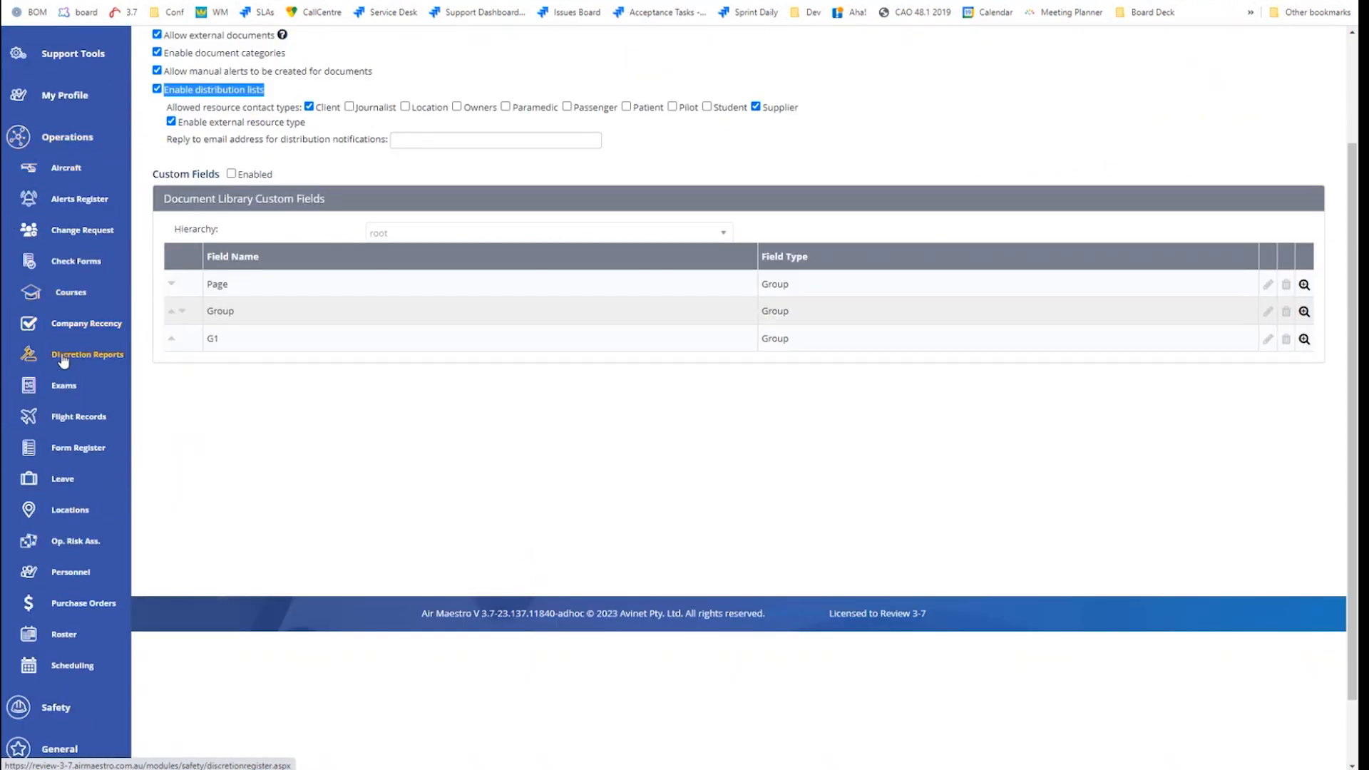
{"action": "right_click", "coordinate": [49, 569]}
{"action": "left_click", "coordinate": [90, 575]}
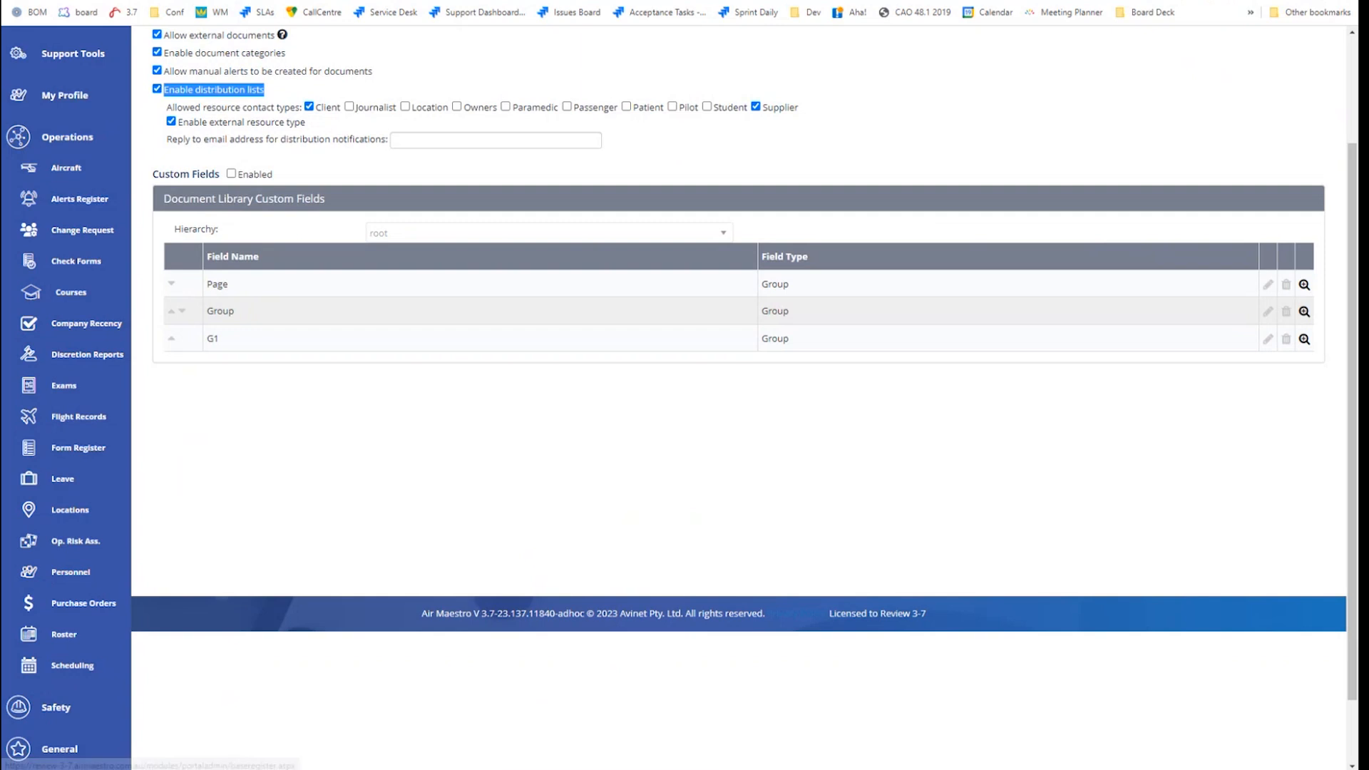
{"action": "key", "text": "ctrl+Tab"}
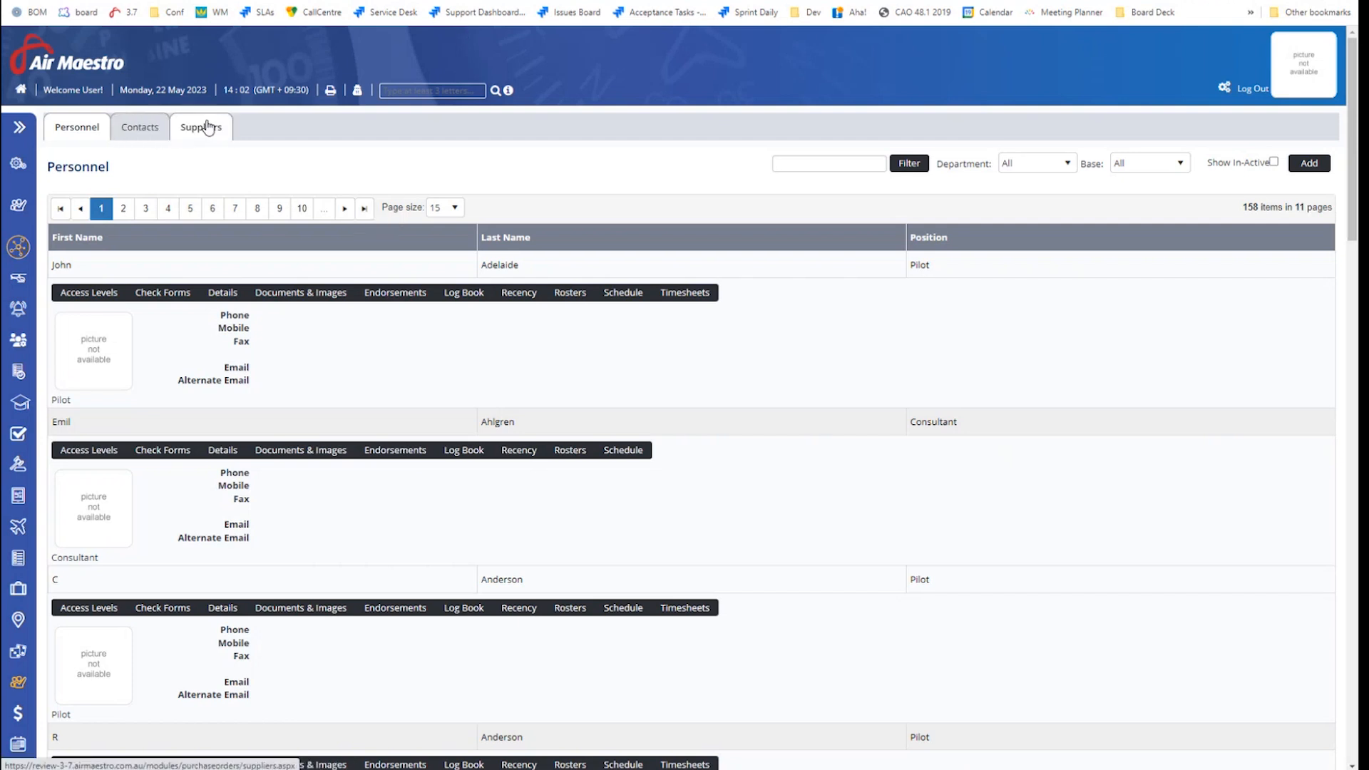
Show the Contacts list and review the available Contact Type filters
{"action": "left_click", "coordinate": [156, 129]}
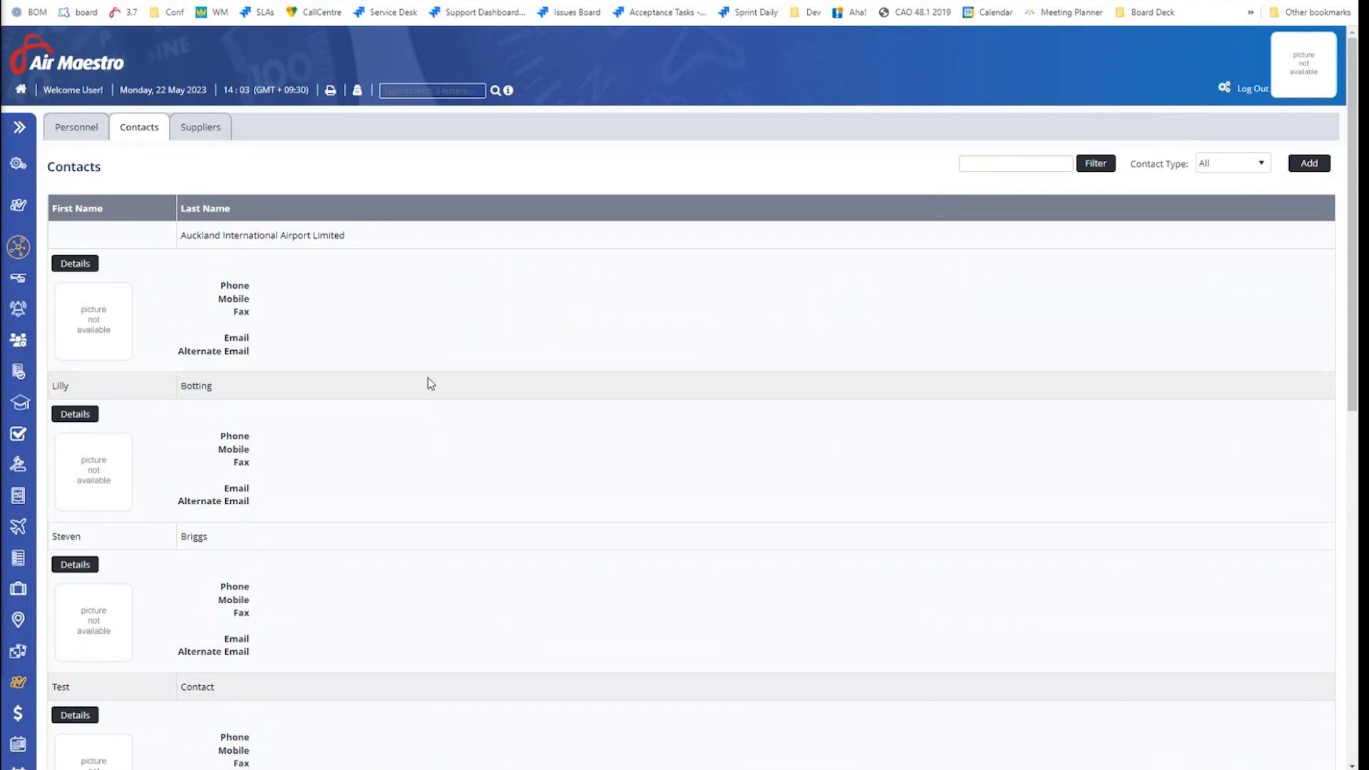
{"action": "left_click", "coordinate": [1221, 164]}
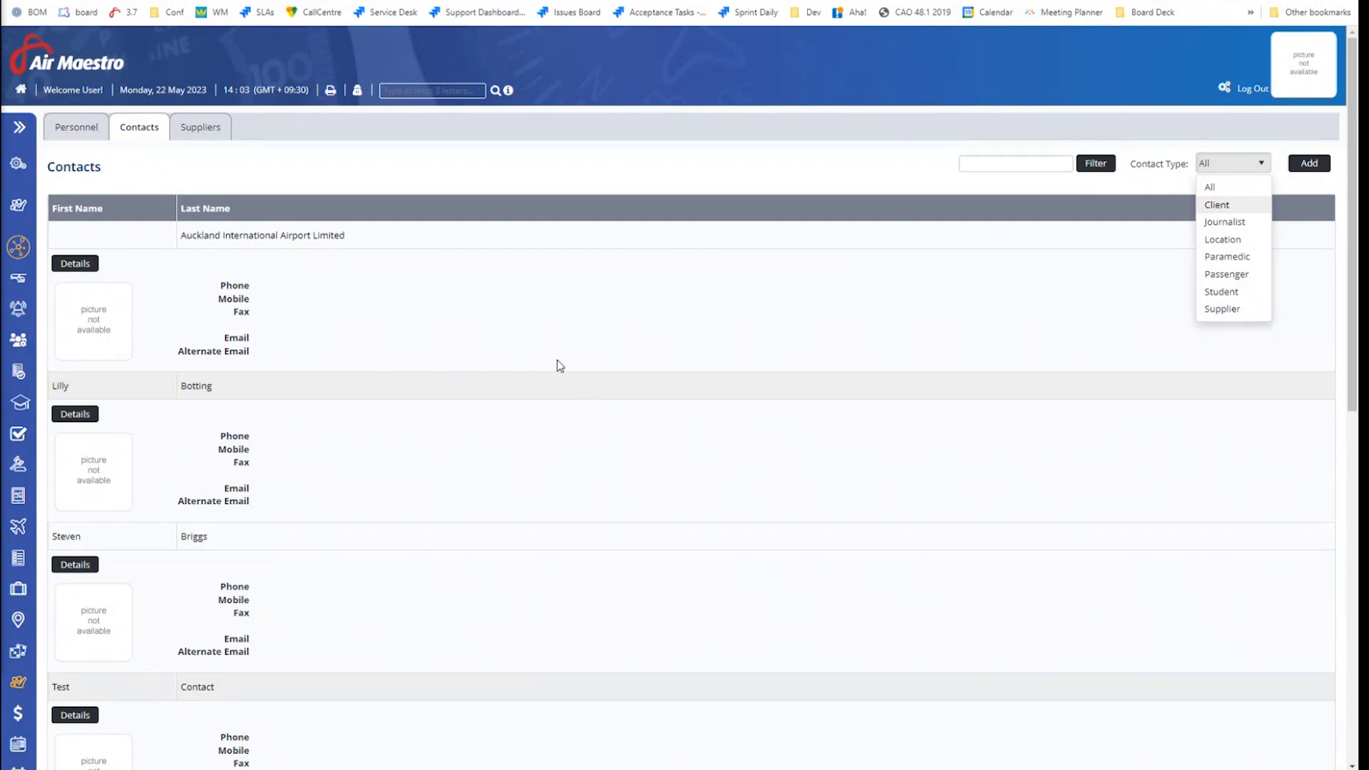
{"action": "scroll", "coordinate": [700, 376], "scroll_direction": "down", "scroll_amount": 4}
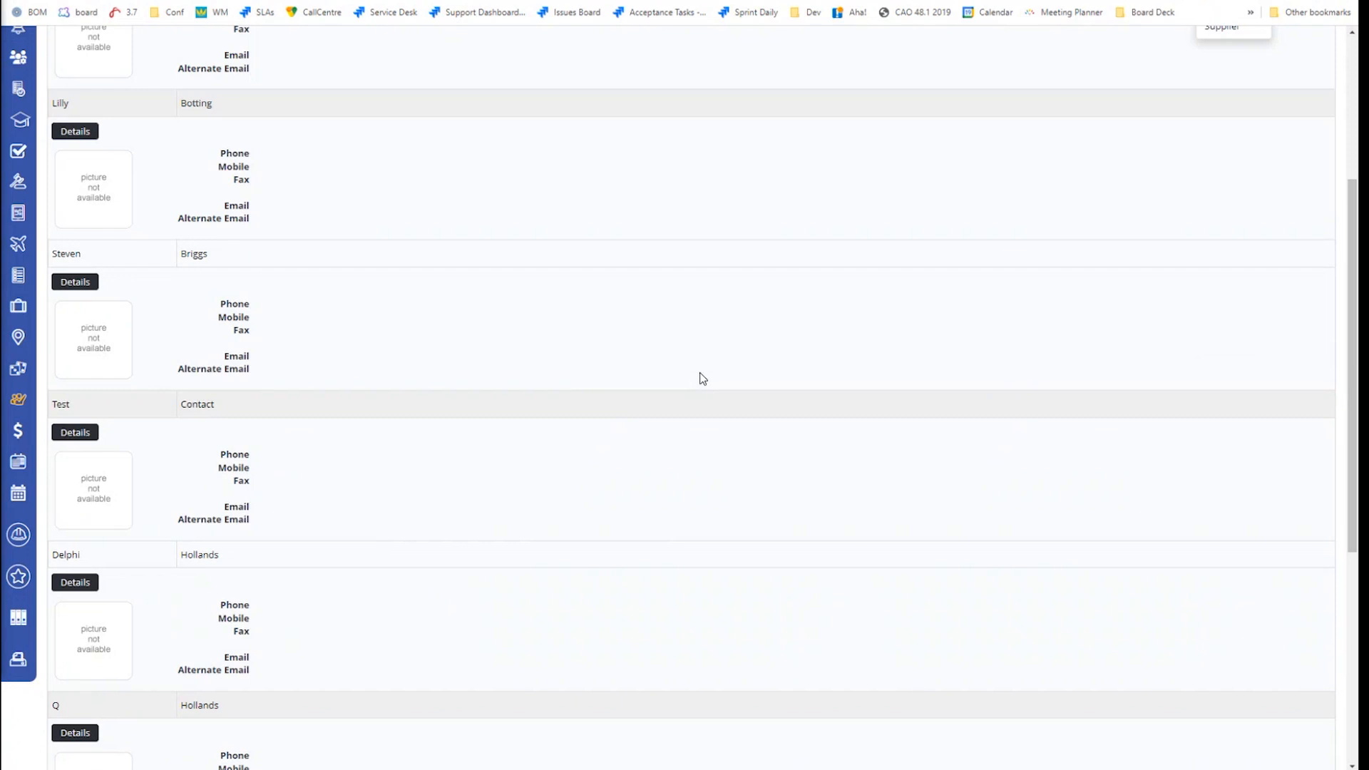
{"action": "scroll", "coordinate": [700, 376], "scroll_direction": "up", "scroll_amount": 4}
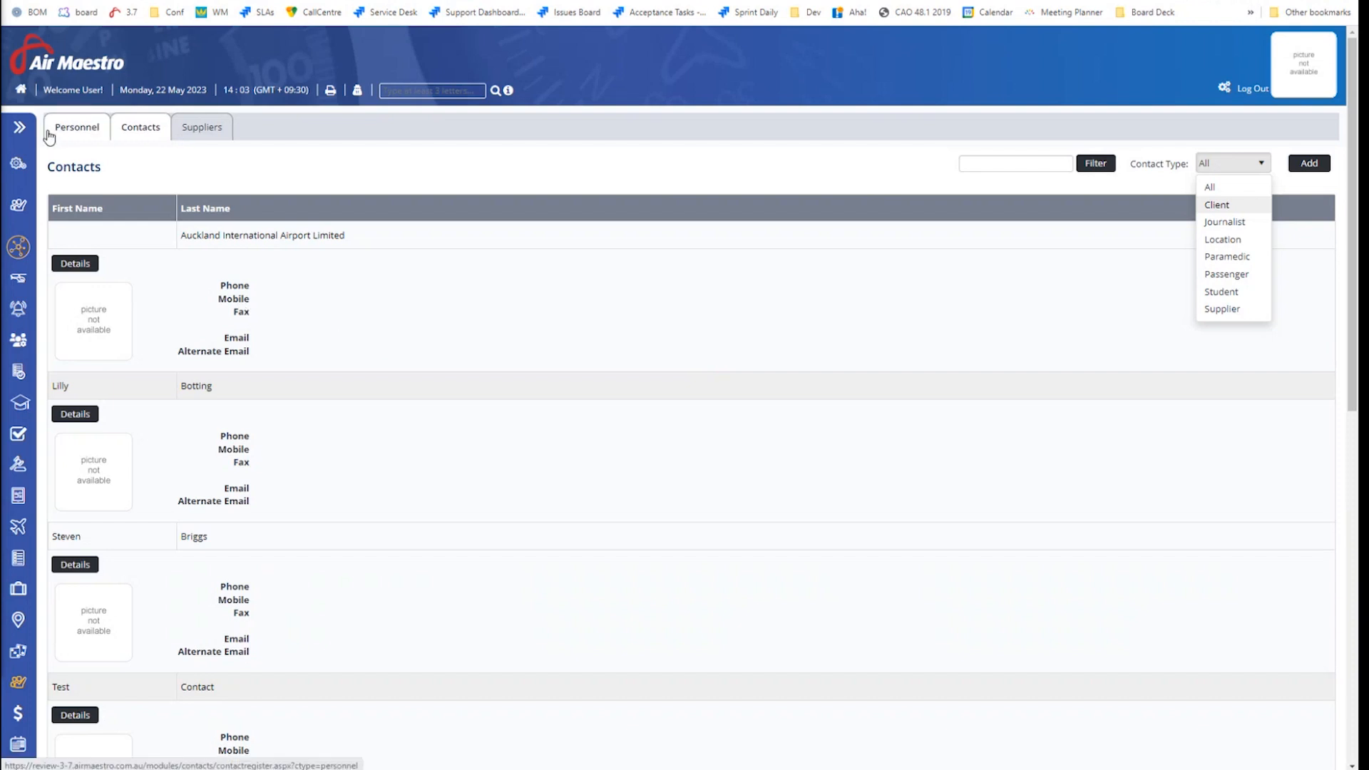
{"action": "left_click", "coordinate": [19, 129]}
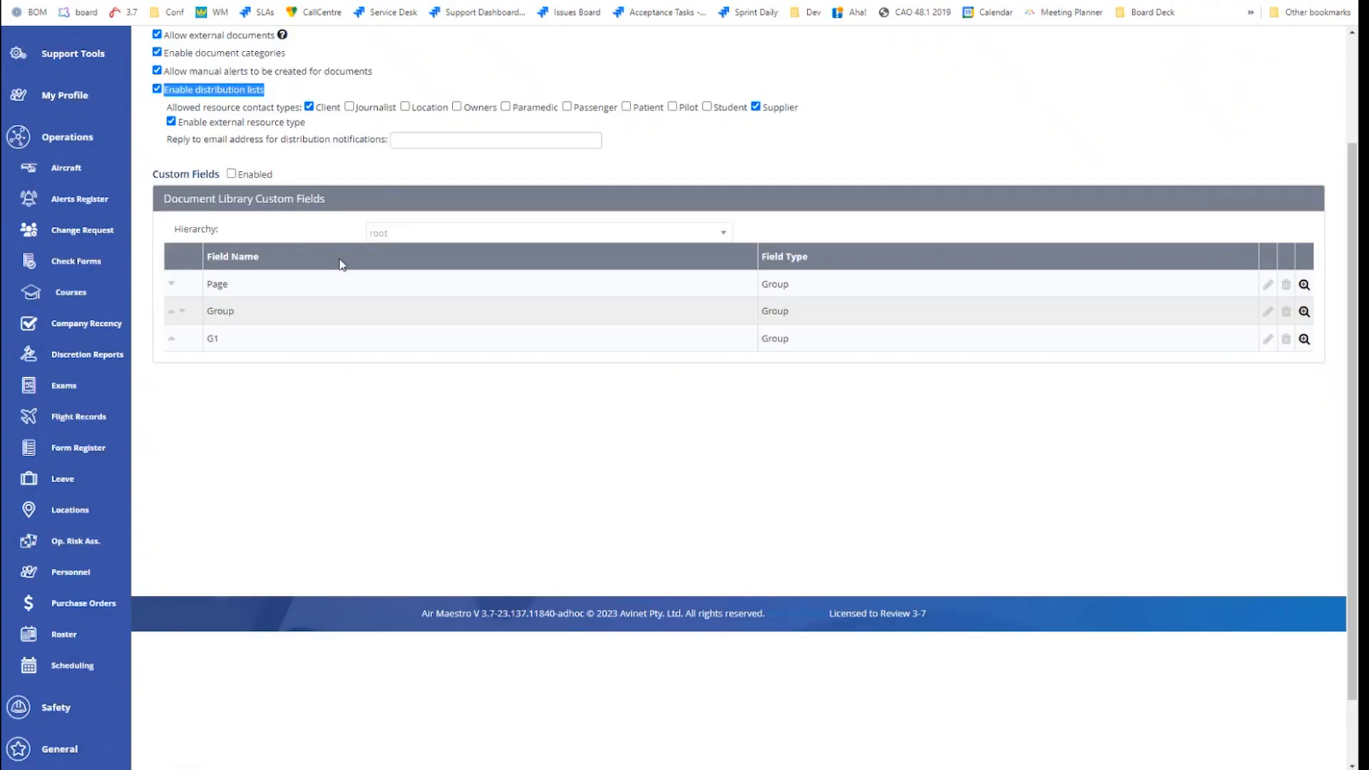
Back in Document Library Setup, highlight the distribution list and external resource type settings
{"action": "scroll", "coordinate": [335, 266], "scroll_direction": "up", "scroll_amount": 3}
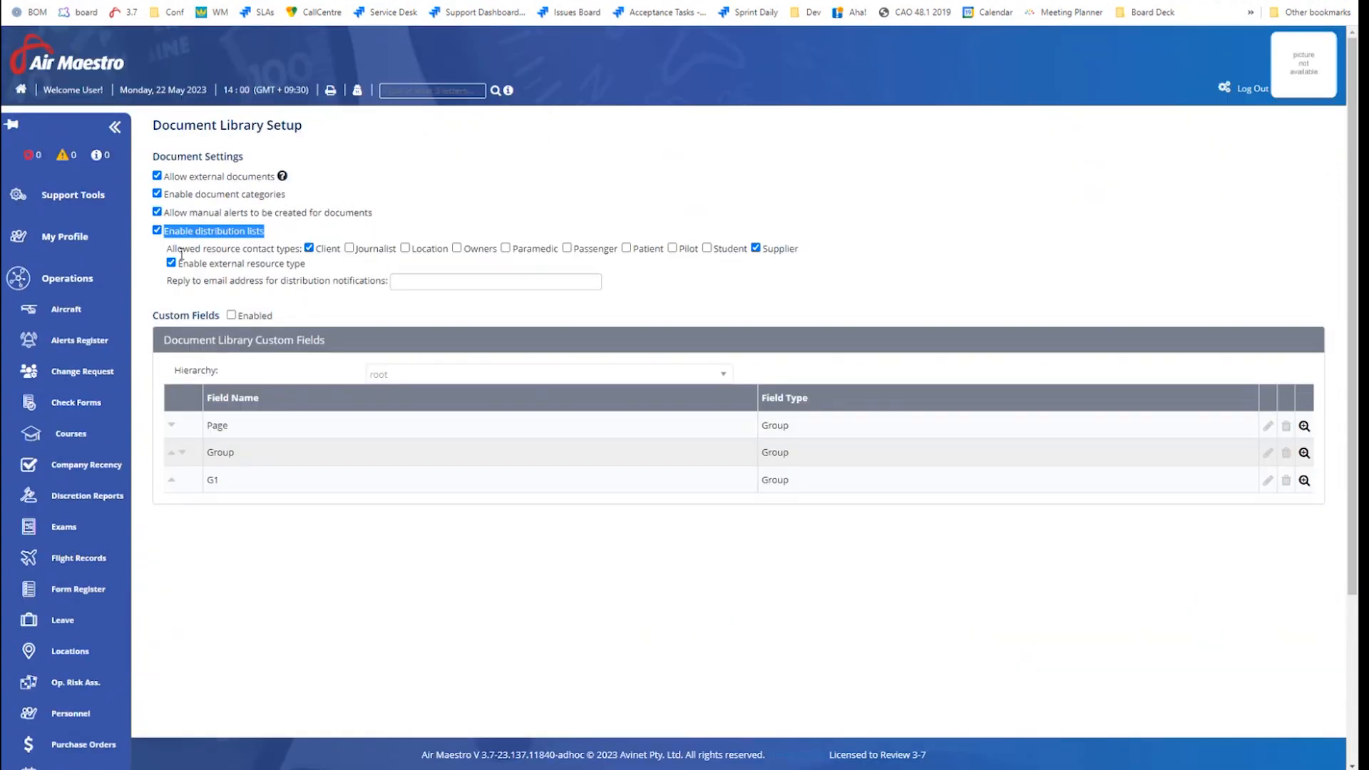
{"action": "left_click", "coordinate": [283, 237]}
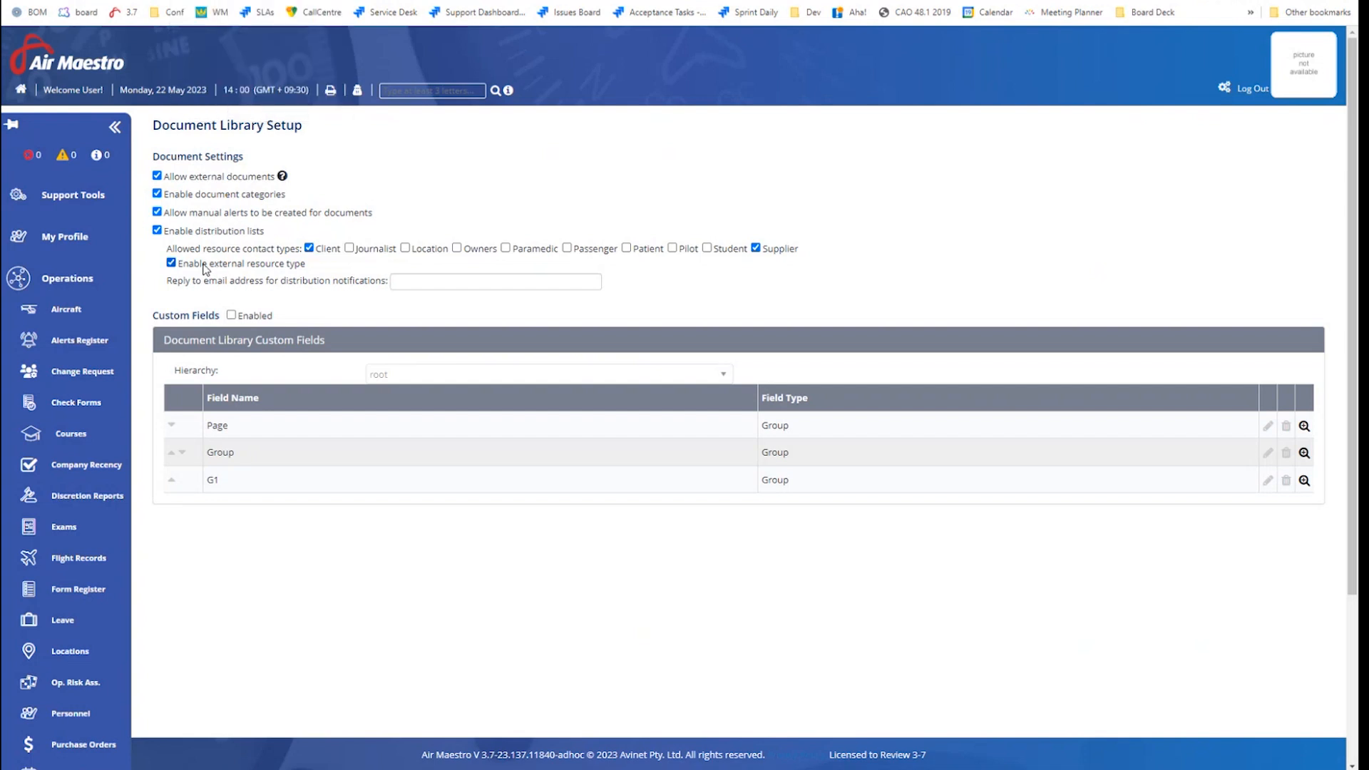
{"action": "left_click_drag", "start_coordinate": [306, 264], "coordinate": [182, 270]}
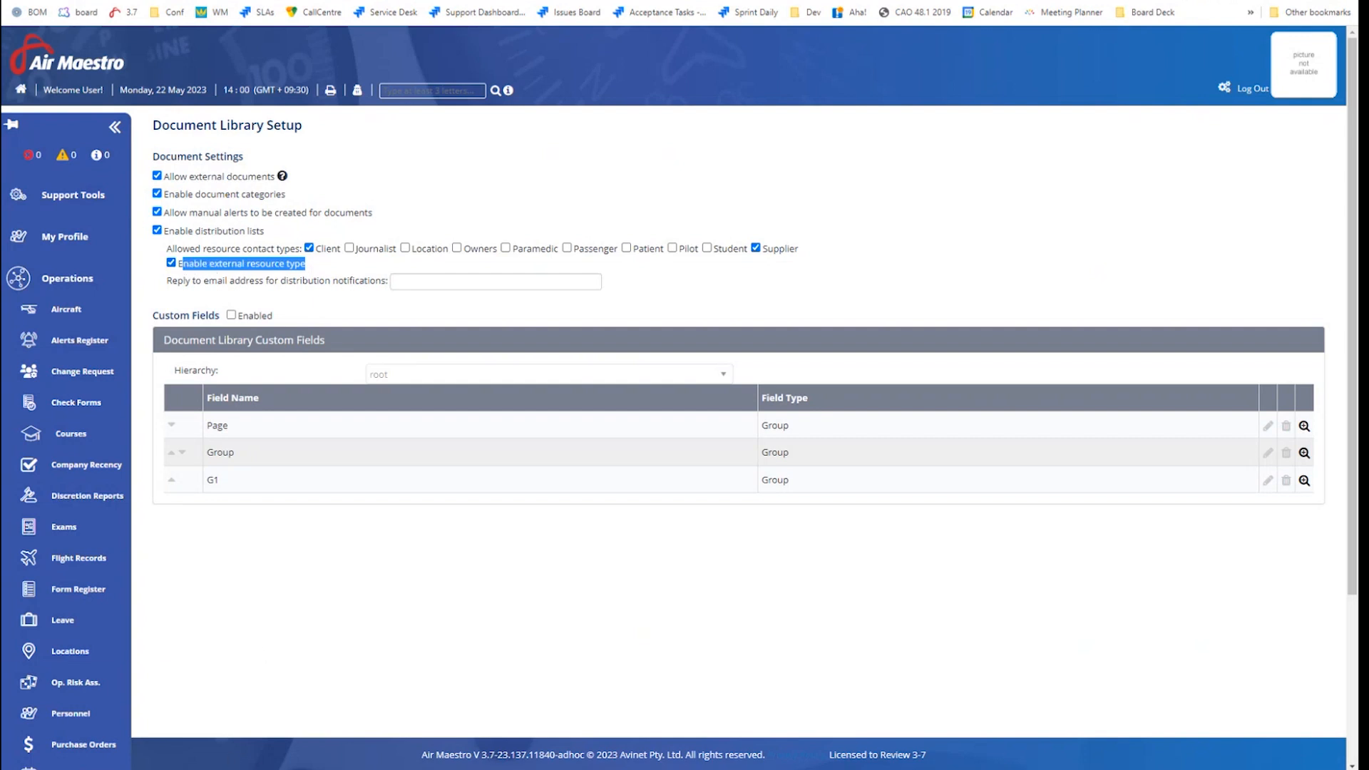
{"action": "mouse_move", "coordinate": [336, 720]}
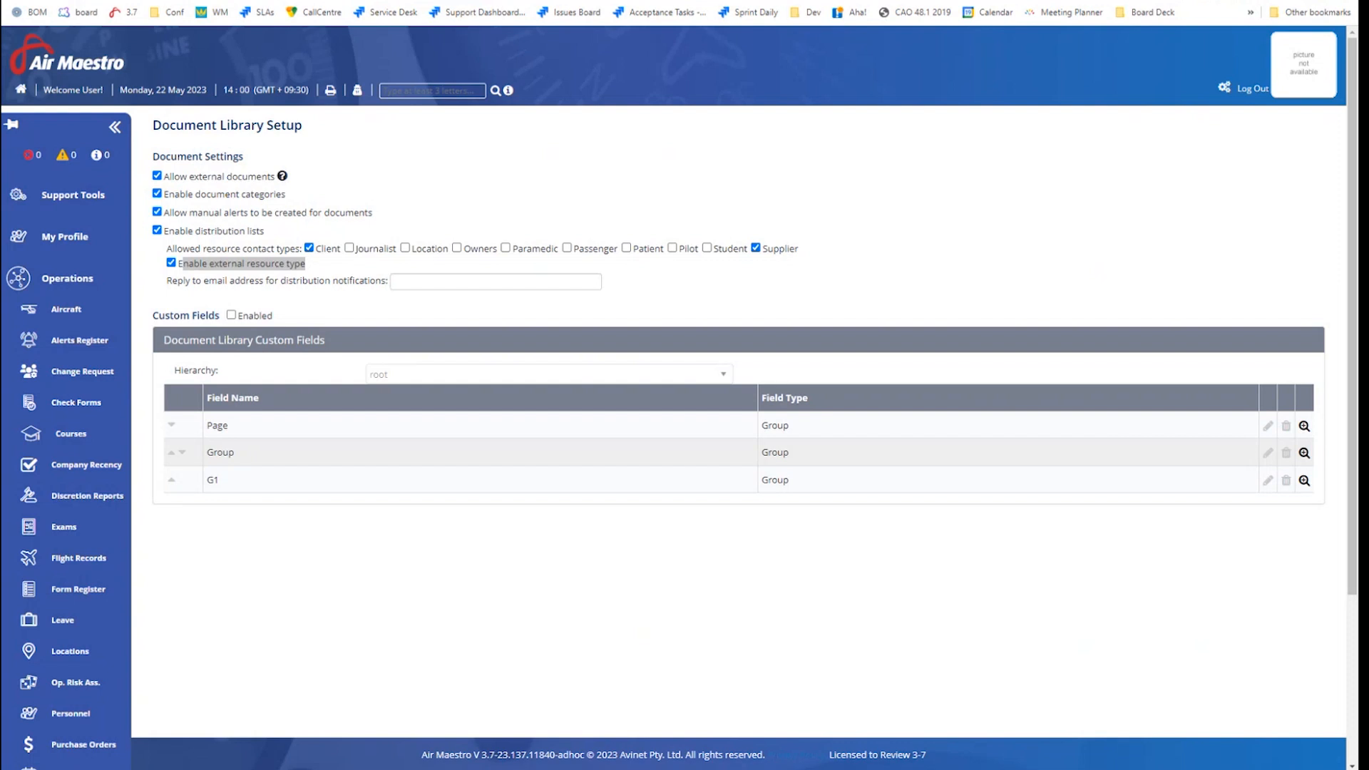
{"action": "left_click", "coordinate": [319, 270]}
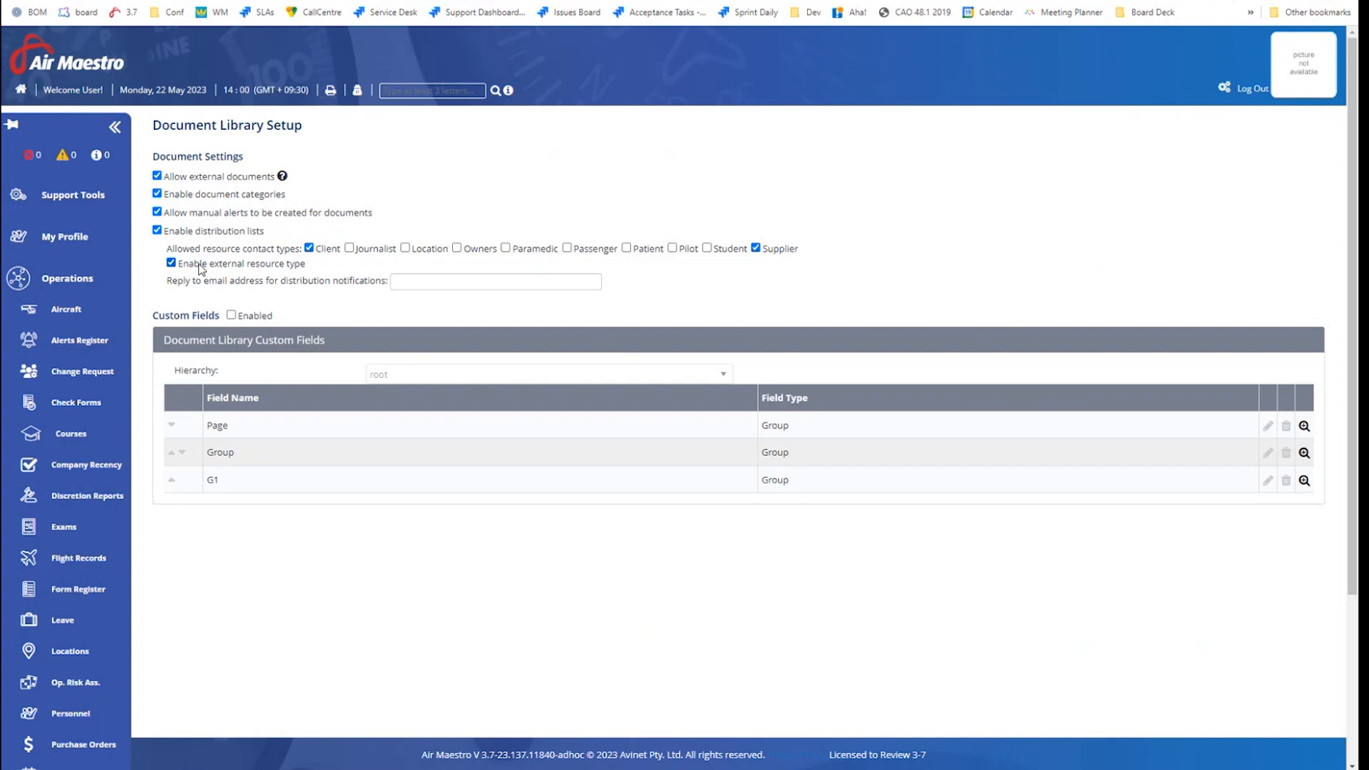
{"action": "left_click", "coordinate": [171, 263]}
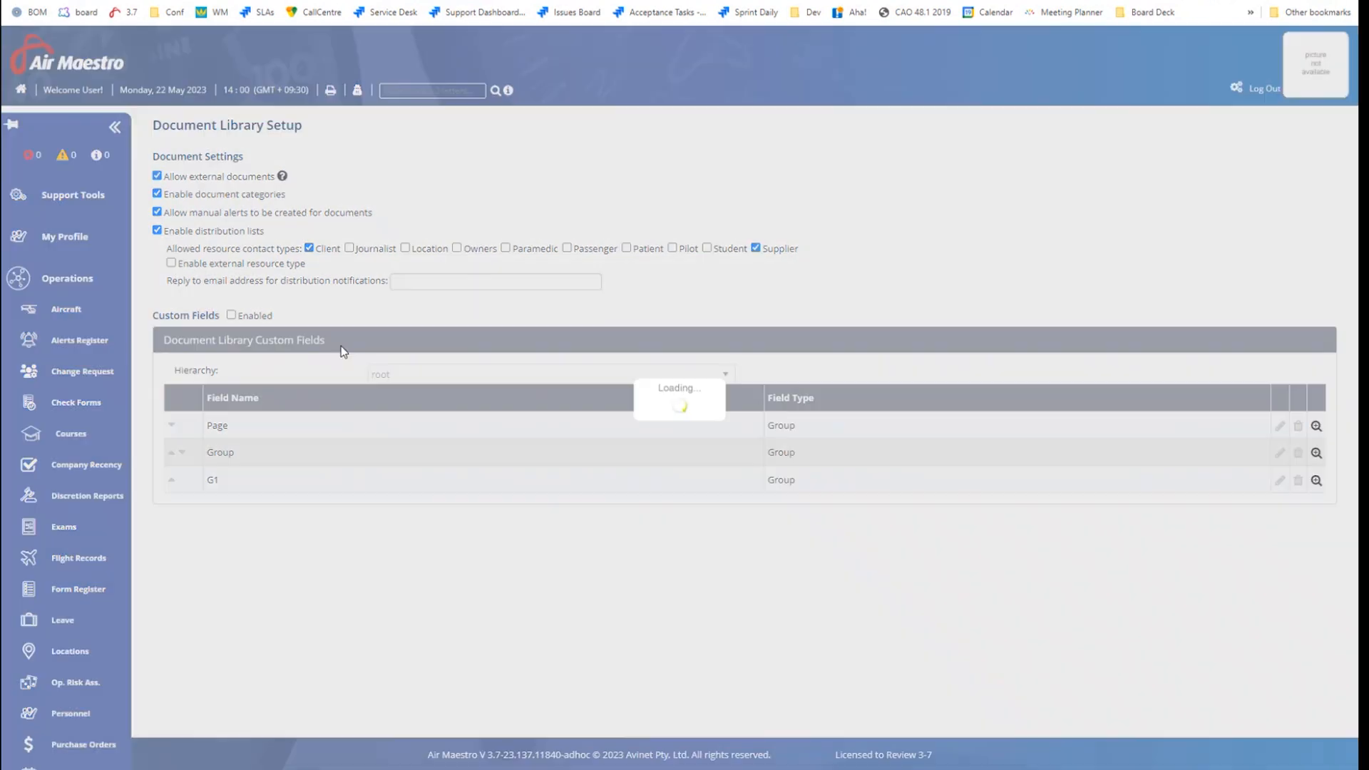
{"action": "left_click", "coordinate": [418, 281]}
{"action": "left_click_drag", "start_coordinate": [169, 281], "coordinate": [437, 285]}
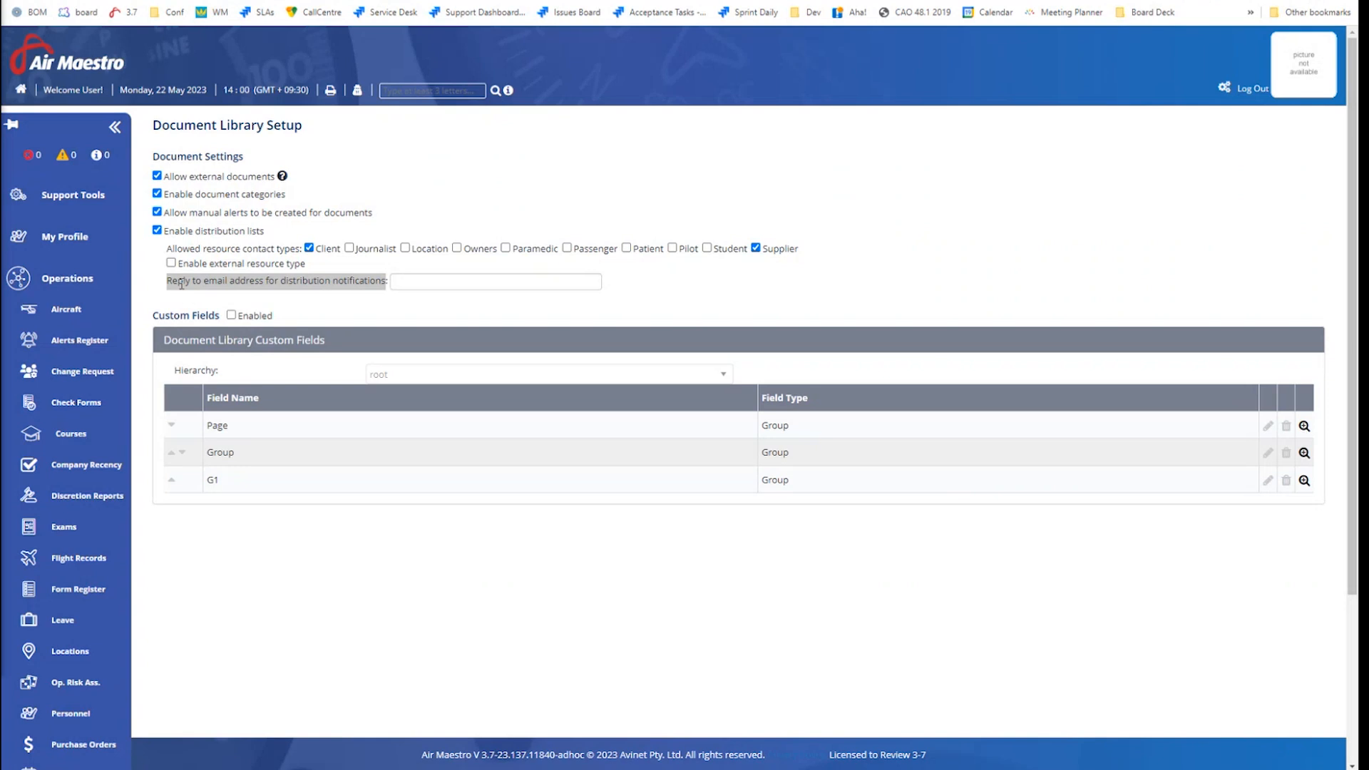
{"action": "left_click", "coordinate": [428, 281]}
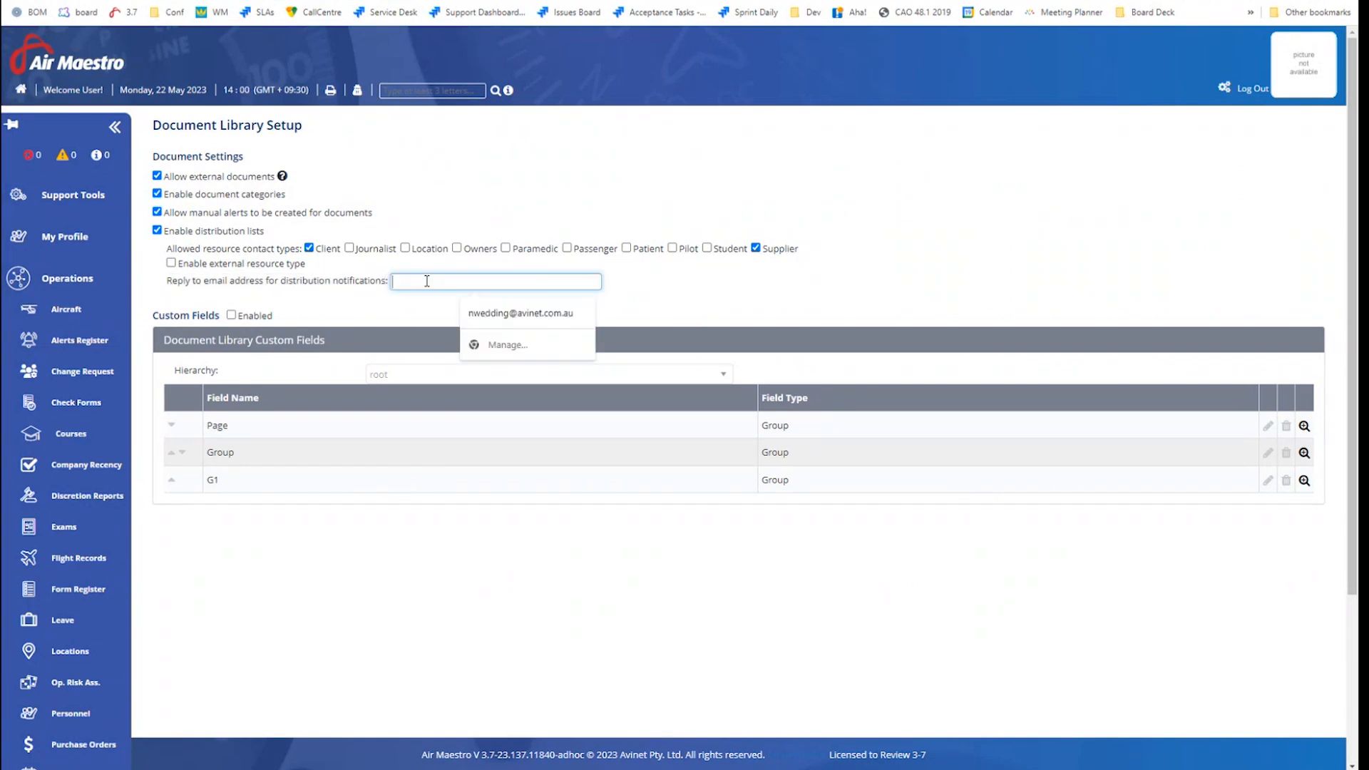
{"action": "left_click", "coordinate": [850, 331]}
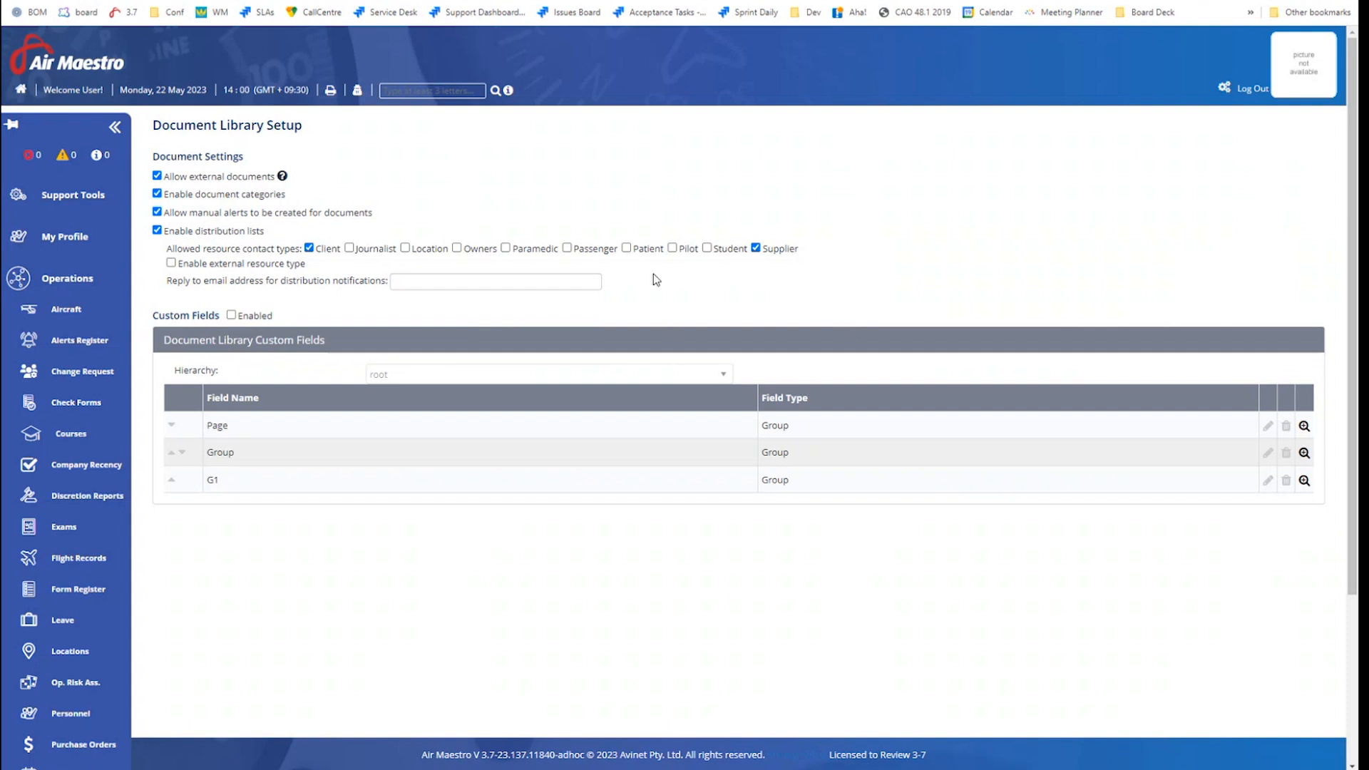
{"action": "left_click_drag", "start_coordinate": [154, 315], "coordinate": [222, 315]}
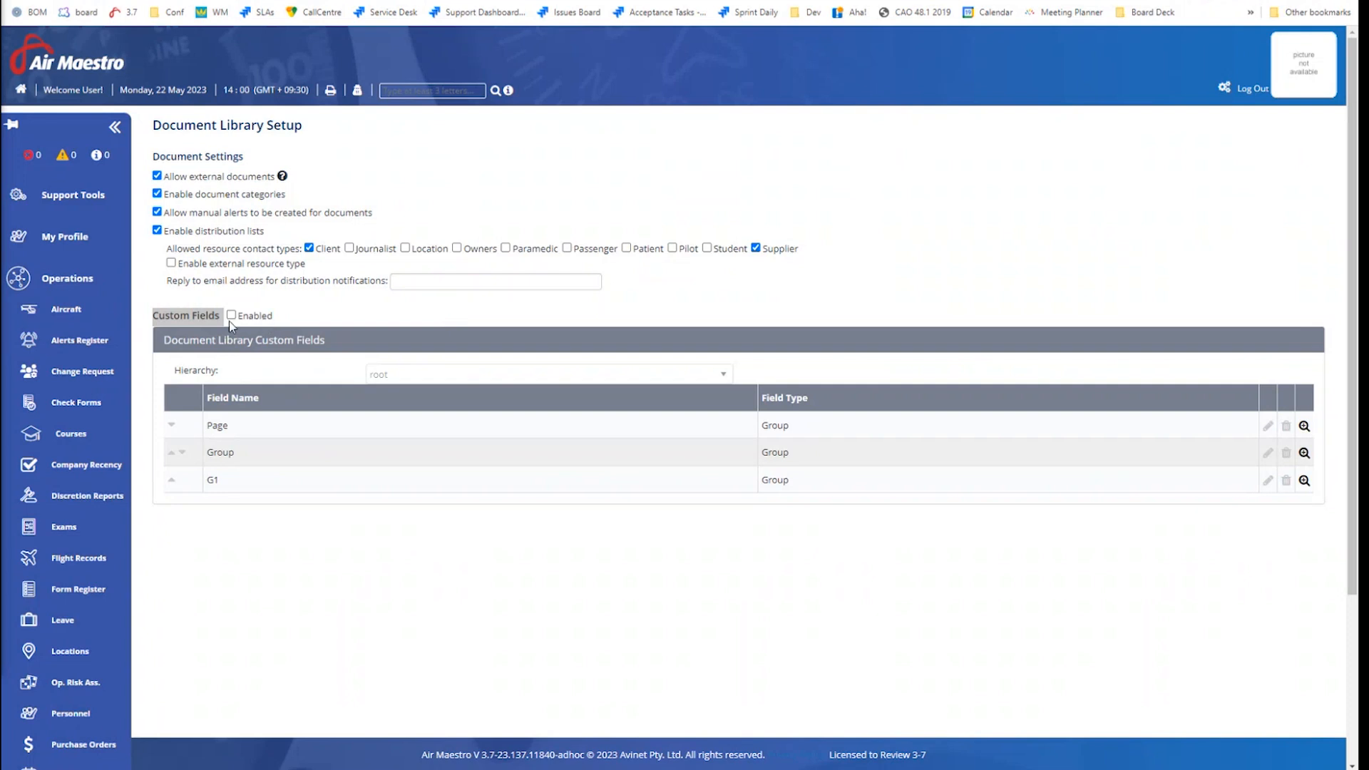
{"action": "left_click", "coordinate": [317, 322]}
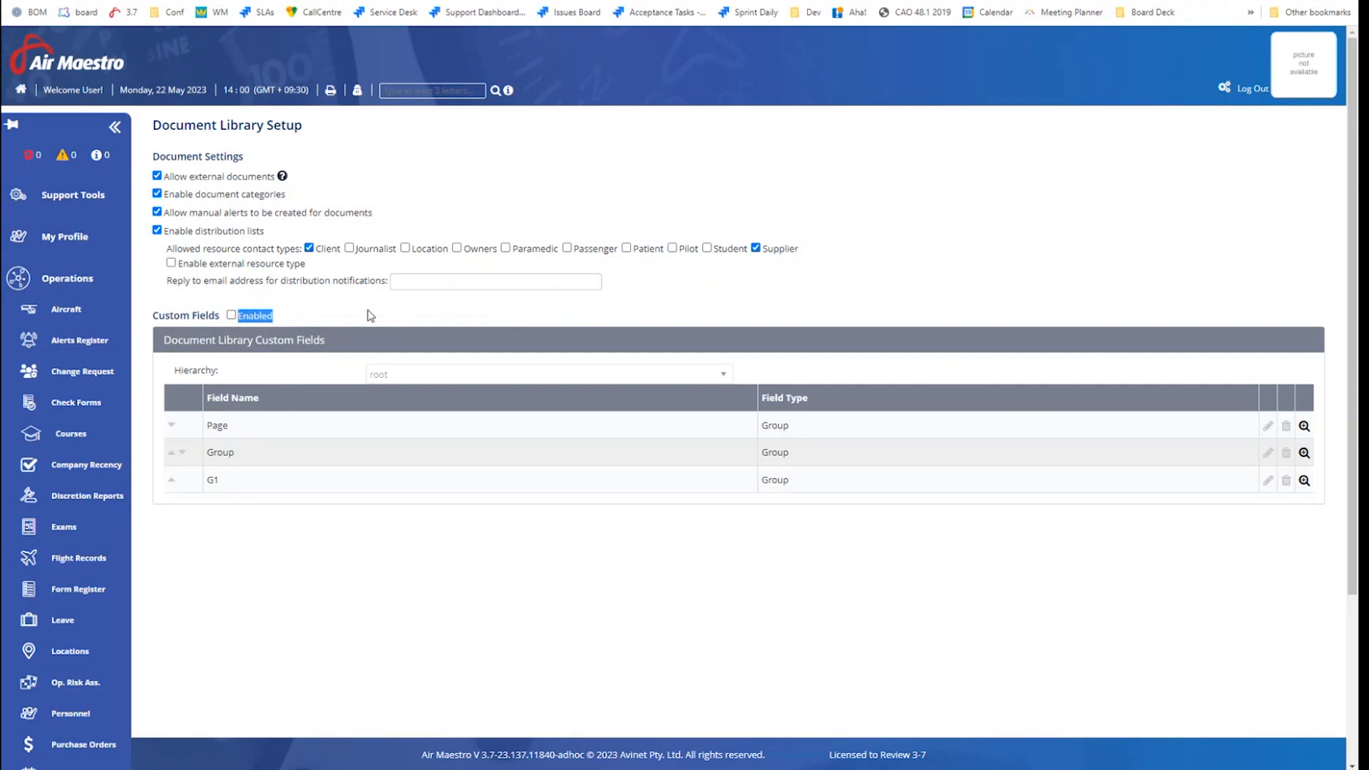
{"action": "scroll", "coordinate": [413, 358], "scroll_direction": "down", "scroll_amount": 1}
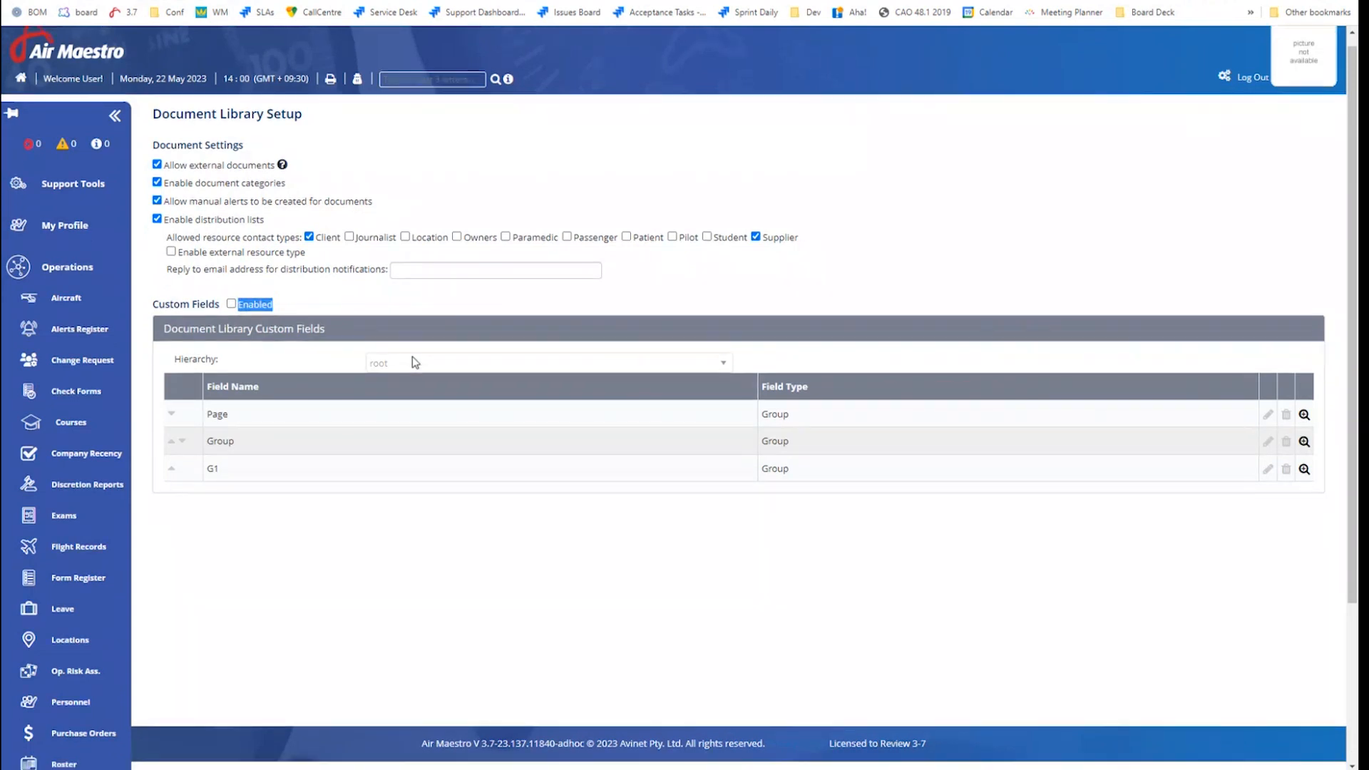
{"action": "scroll", "coordinate": [412, 357], "scroll_direction": "up", "scroll_amount": 1}
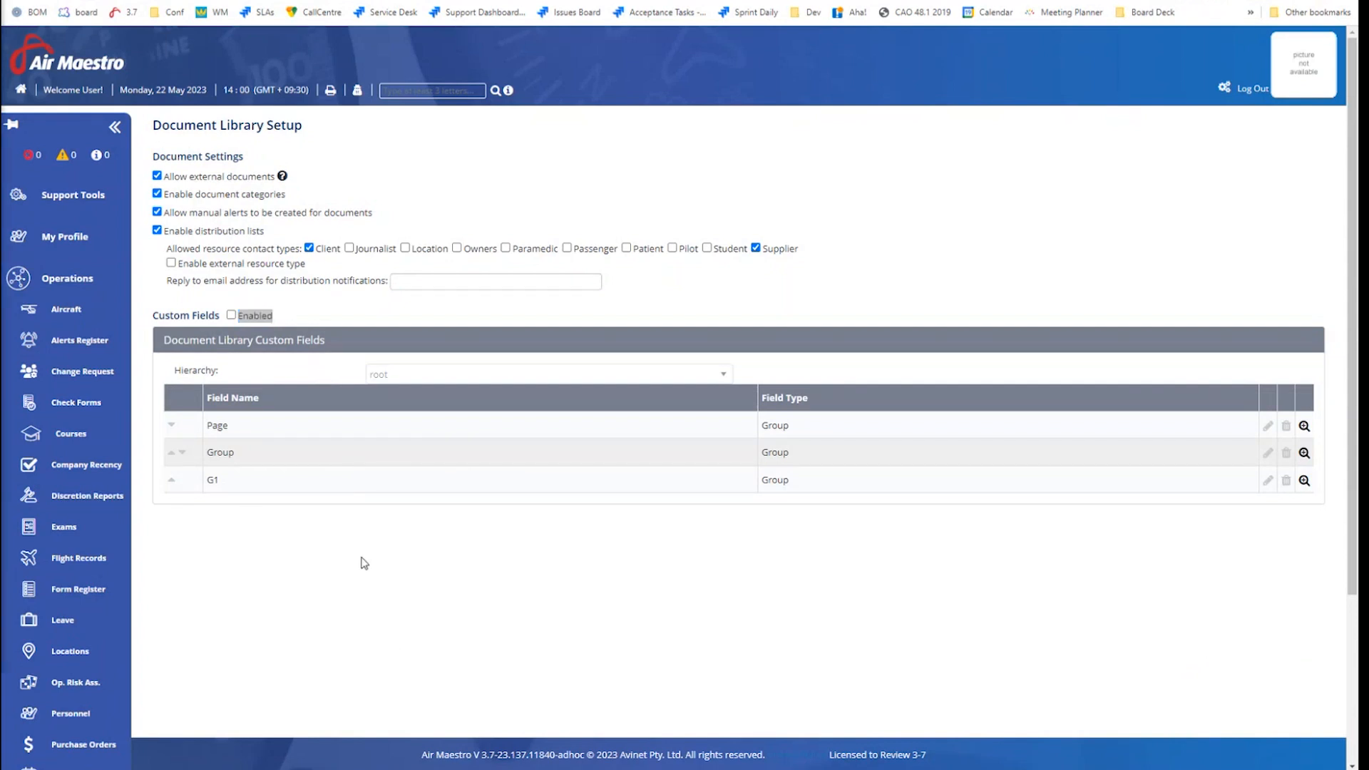
{"action": "left_click", "coordinate": [233, 316]}
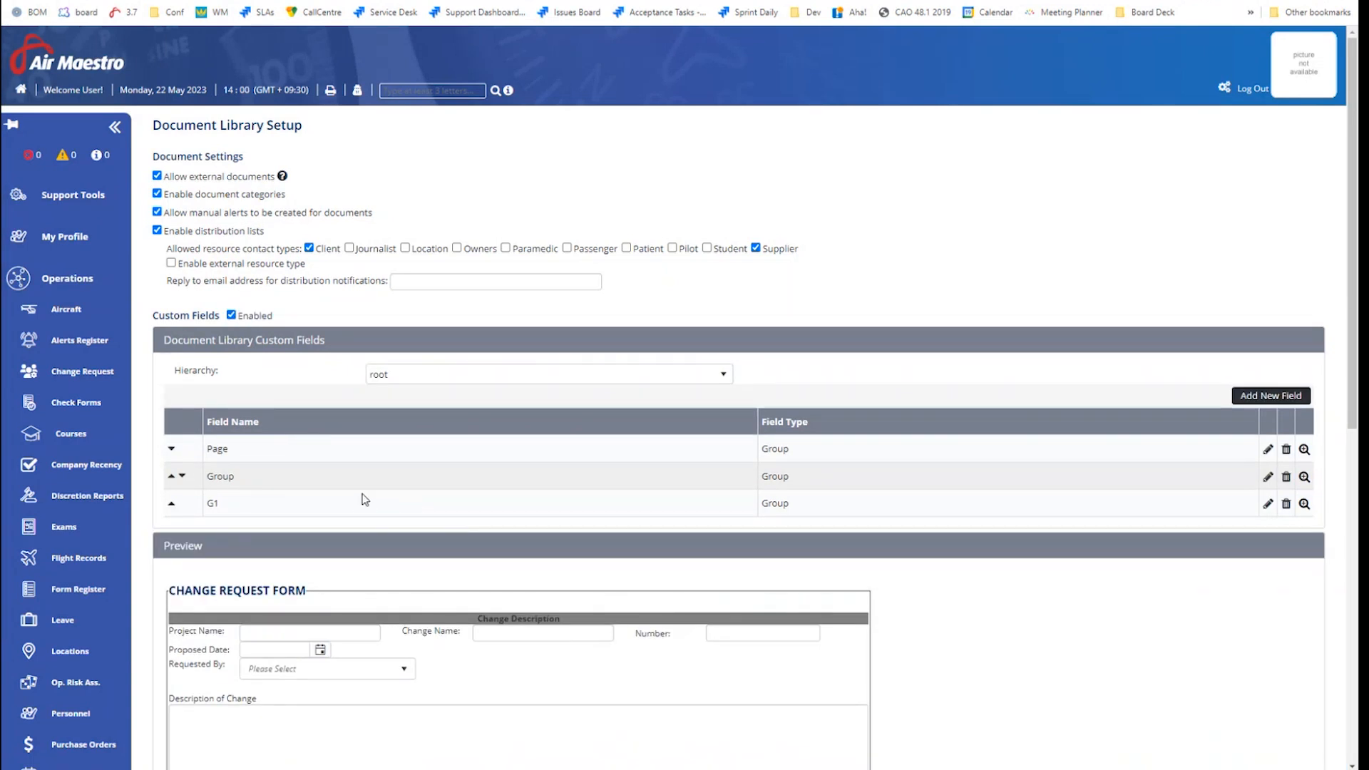
{"action": "scroll", "coordinate": [364, 499], "scroll_direction": "down", "scroll_amount": 3}
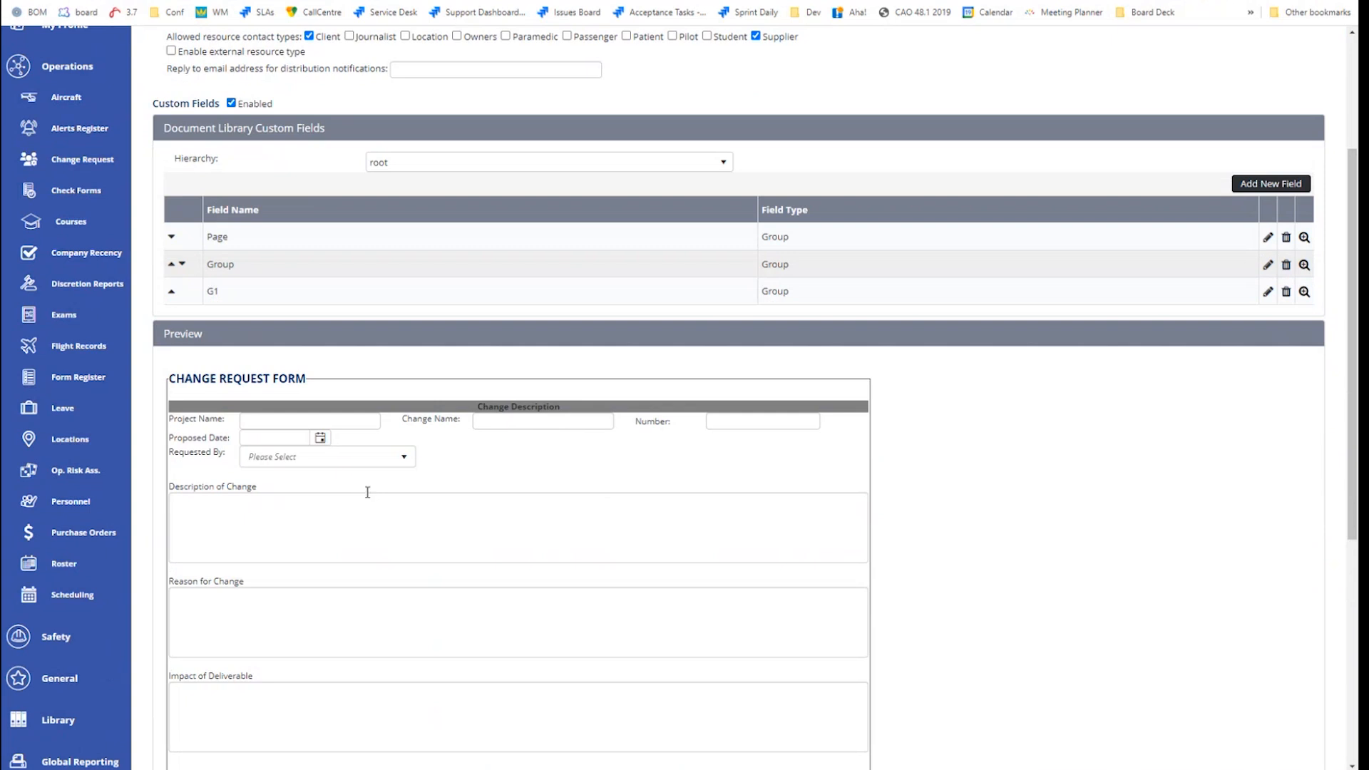
{"action": "scroll", "coordinate": [368, 492], "scroll_direction": "up", "scroll_amount": 2}
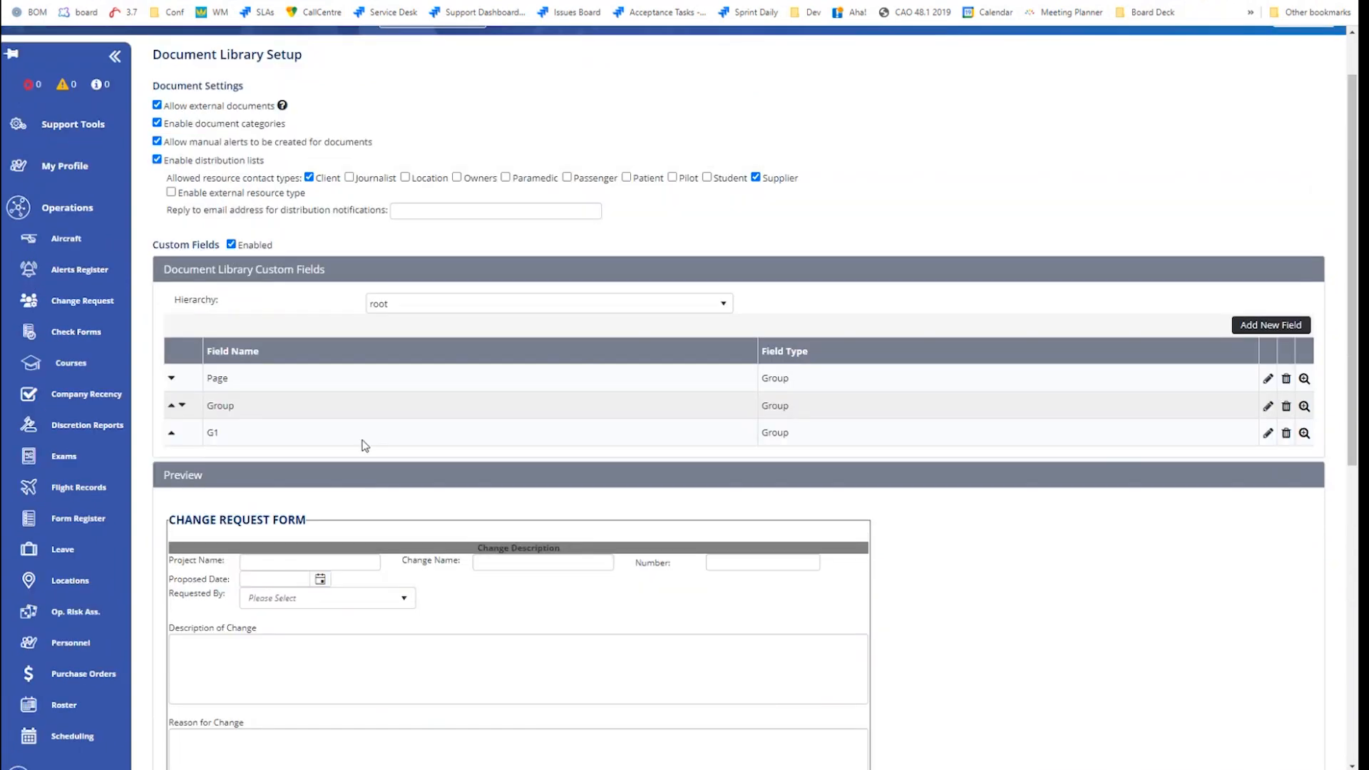
{"action": "scroll", "coordinate": [362, 447], "scroll_direction": "down", "scroll_amount": 1}
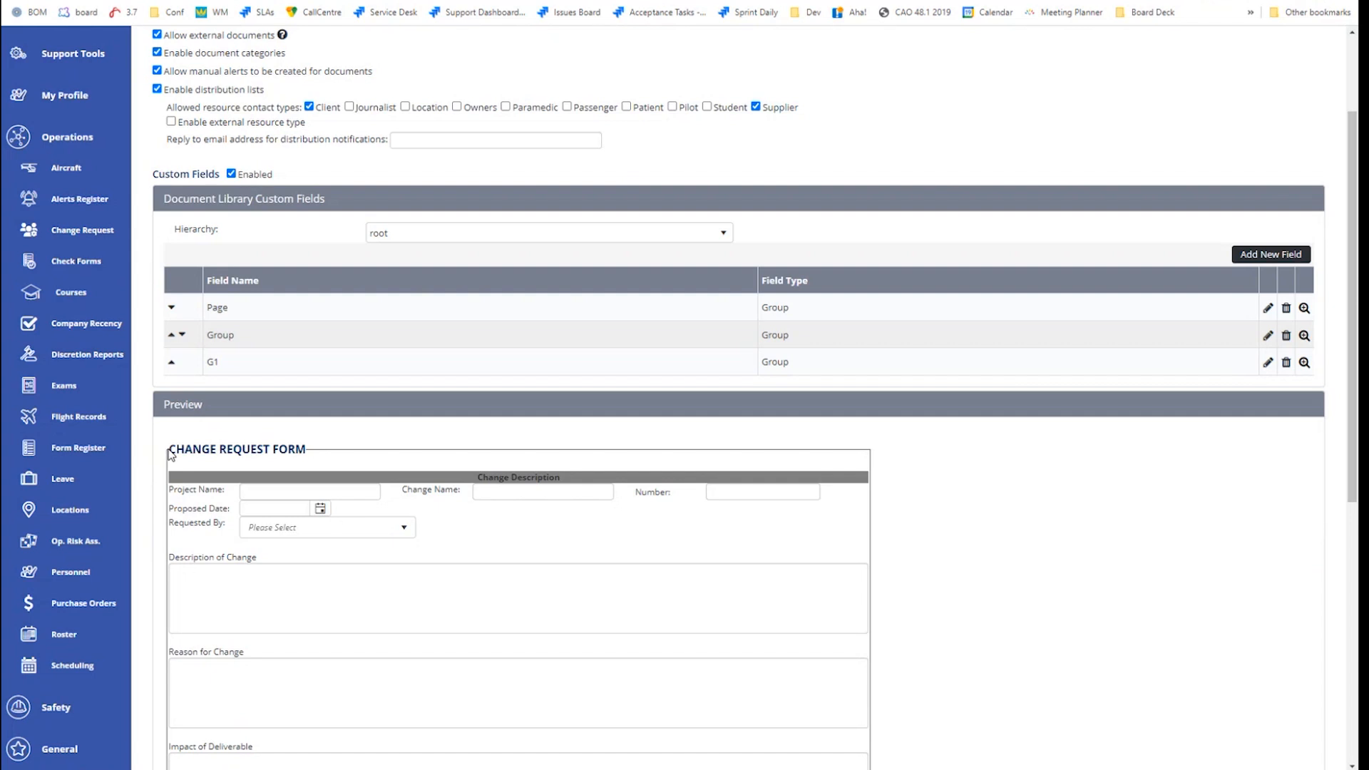
{"action": "left_click_drag", "start_coordinate": [170, 454], "coordinate": [307, 452]}
{"action": "left_click", "coordinate": [239, 443]}
{"action": "scroll", "coordinate": [290, 328], "scroll_direction": "up", "scroll_amount": 2}
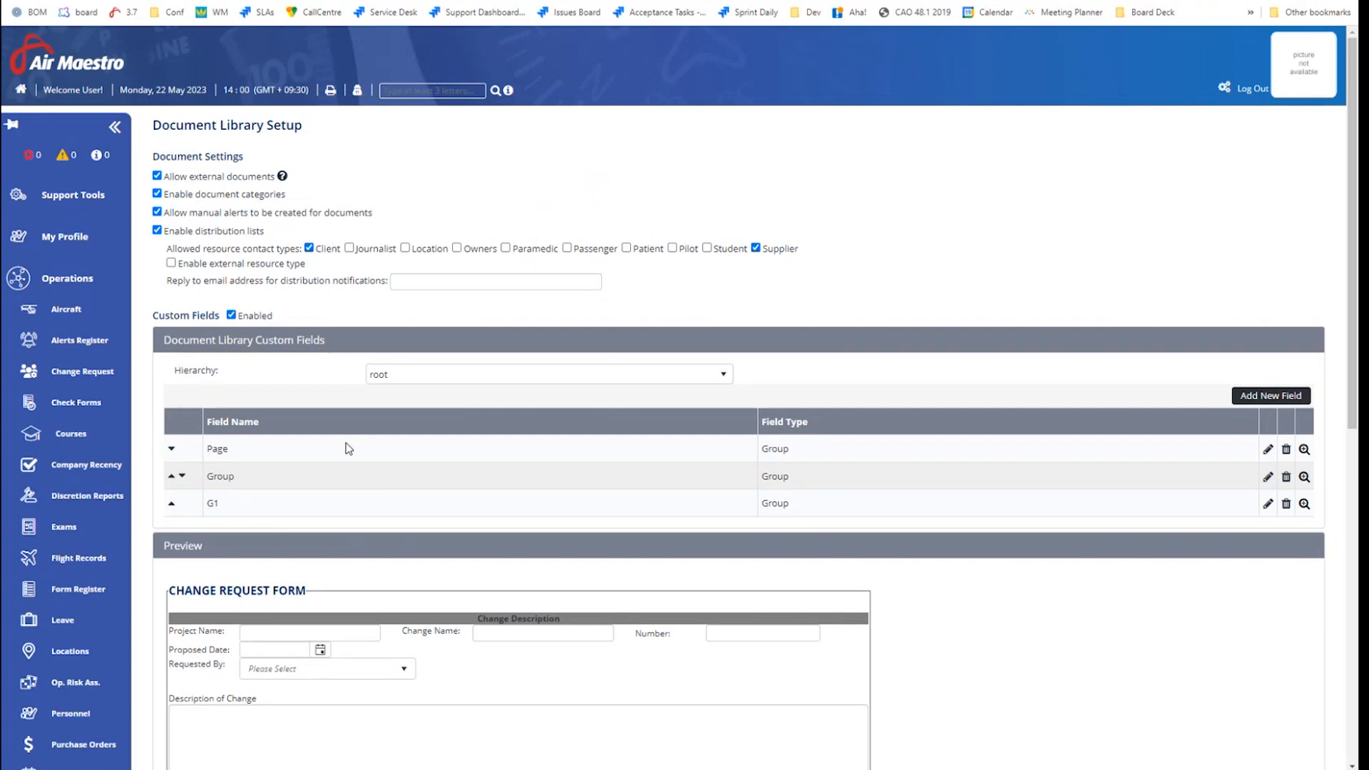
{"action": "left_click", "coordinate": [1270, 395]}
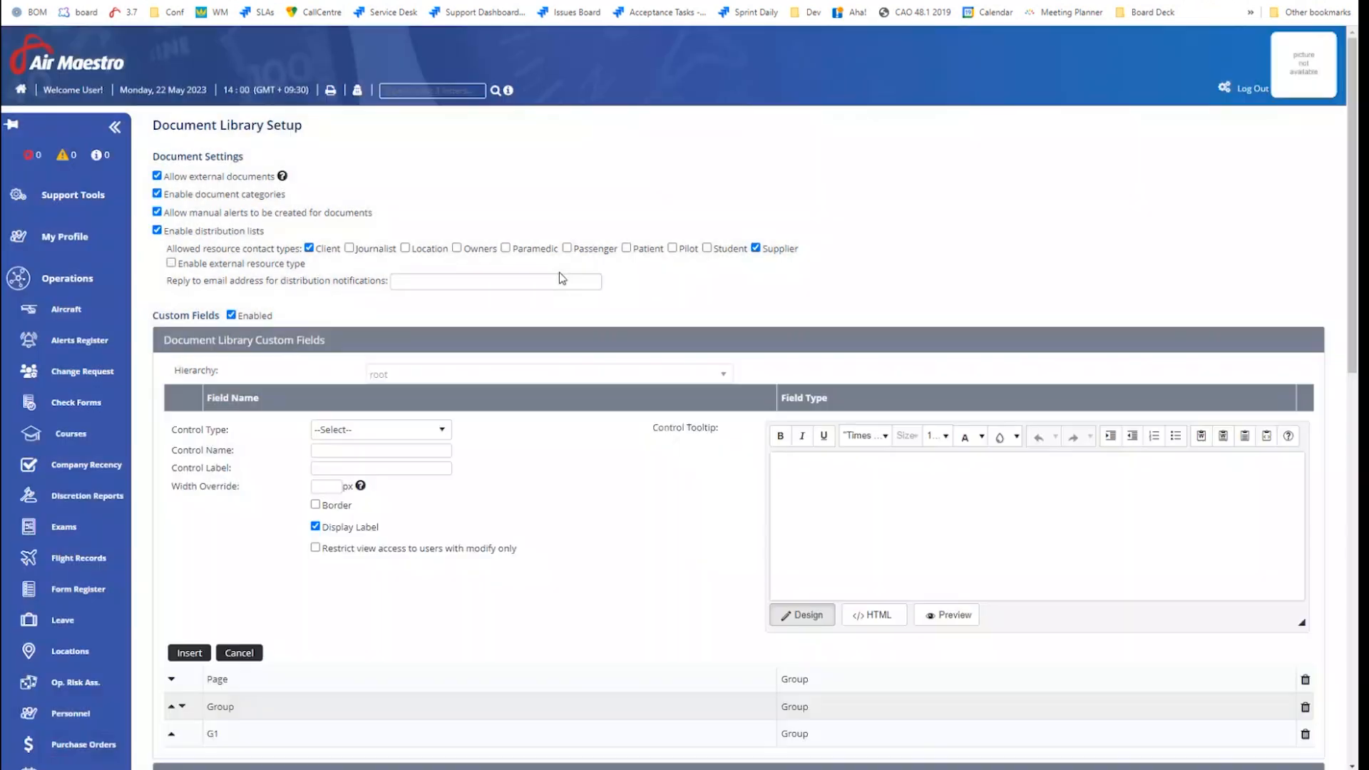
{"action": "left_click", "coordinate": [377, 430]}
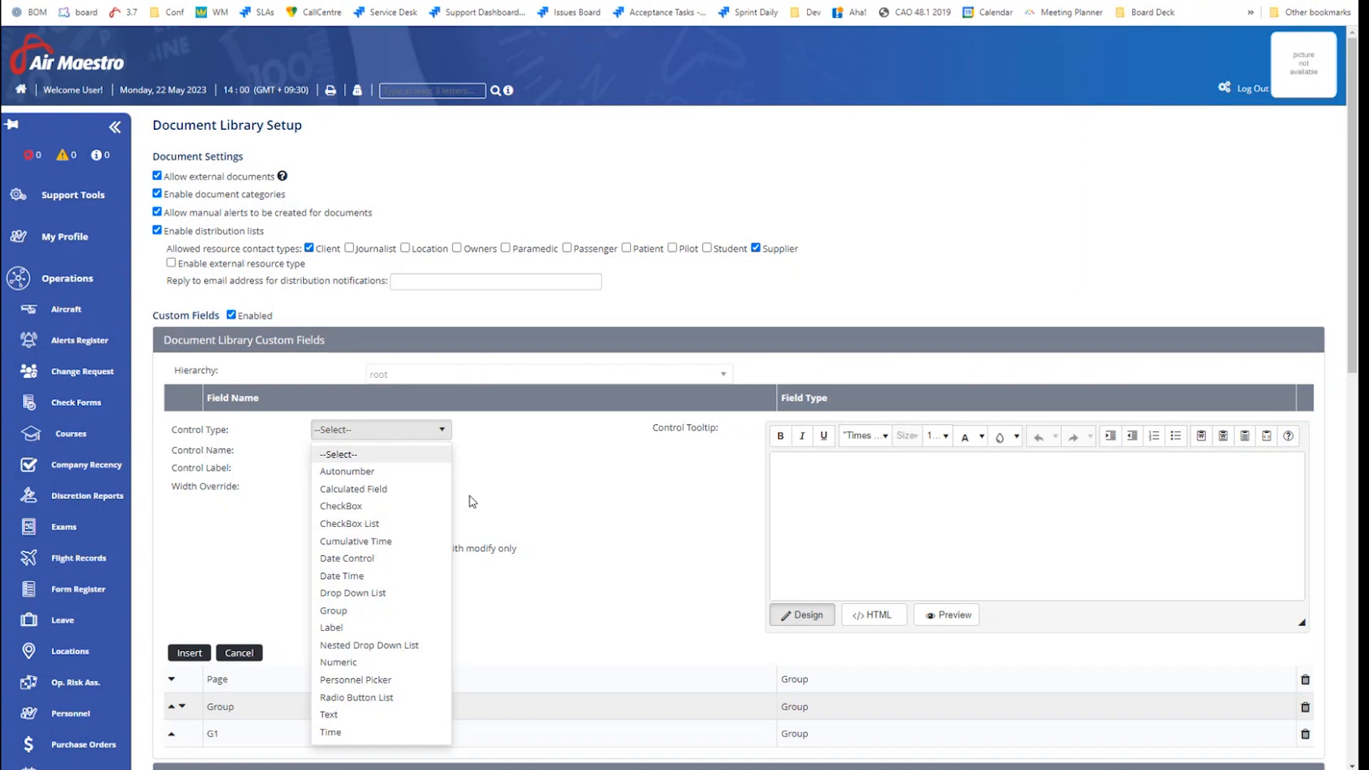
{"action": "left_click", "coordinate": [232, 589]}
{"action": "left_click", "coordinate": [239, 653]}
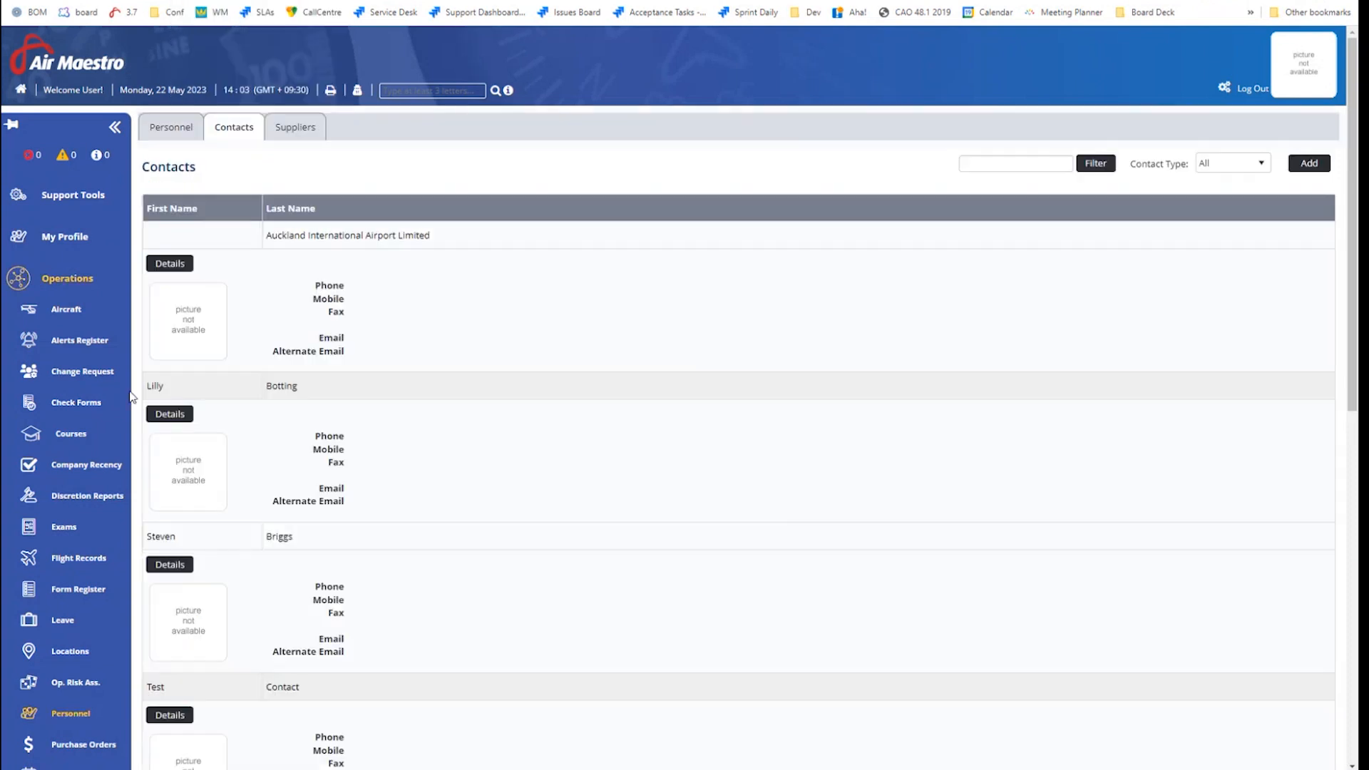
In the Library, add the Additional resources column, then reset to the default columns
{"action": "scroll", "coordinate": [123, 412], "scroll_direction": "down", "scroll_amount": 2}
{"action": "scroll", "coordinate": [96, 645], "scroll_direction": "down", "scroll_amount": 2}
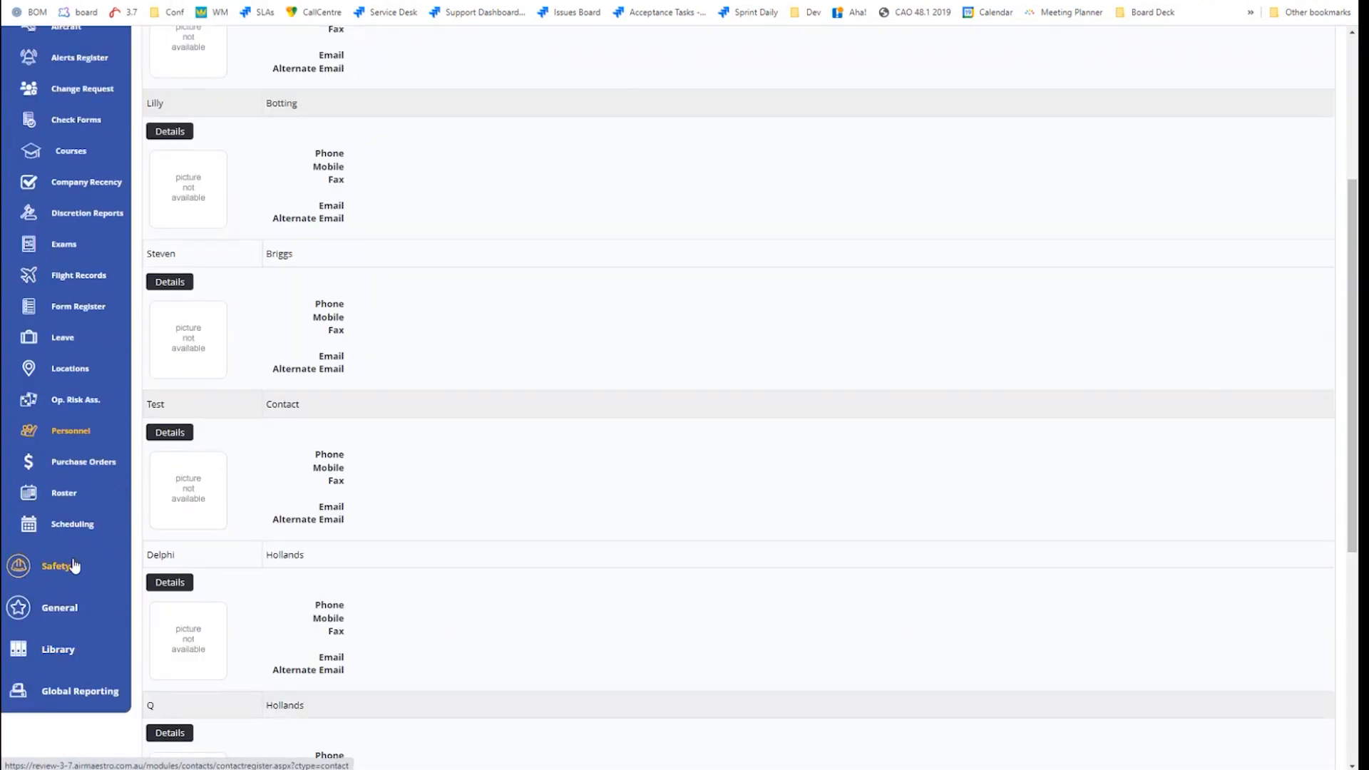
{"action": "left_click", "coordinate": [60, 656]}
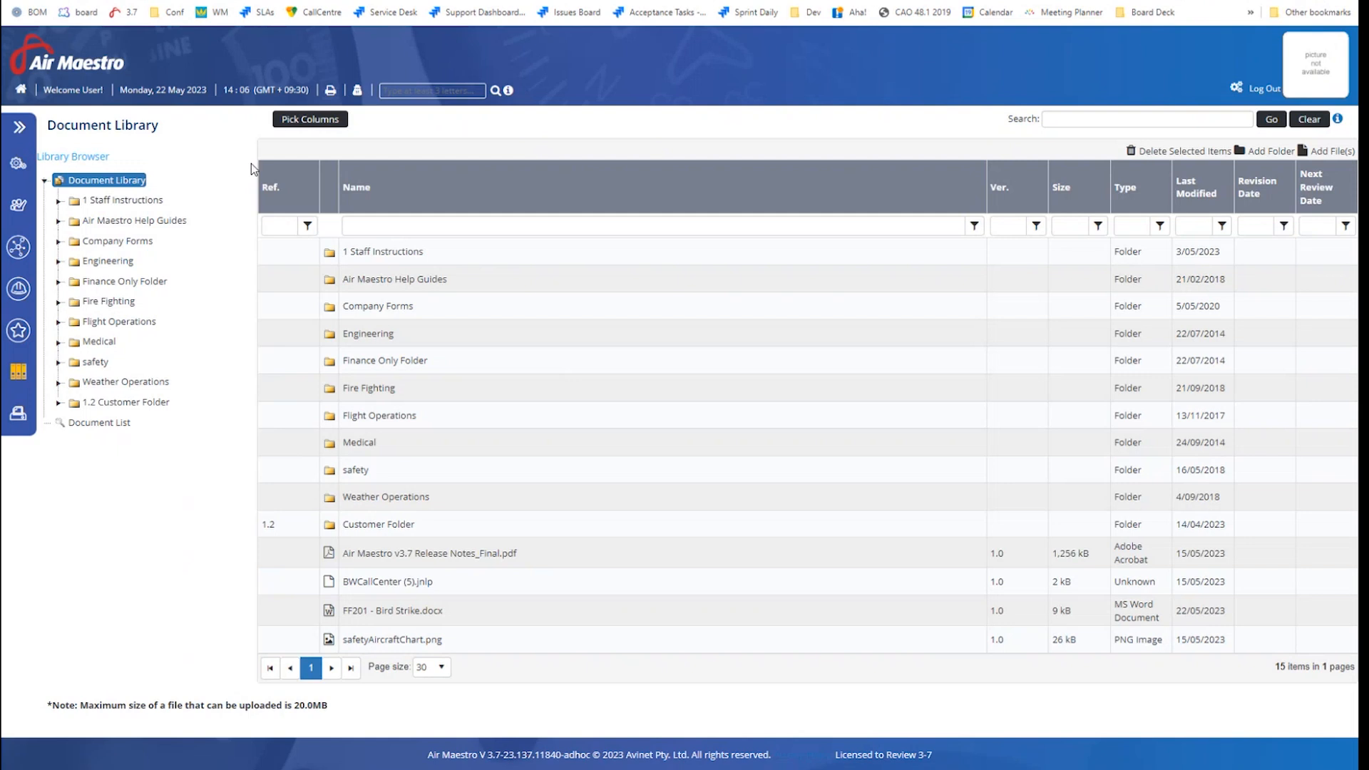
{"action": "left_click", "coordinate": [307, 121]}
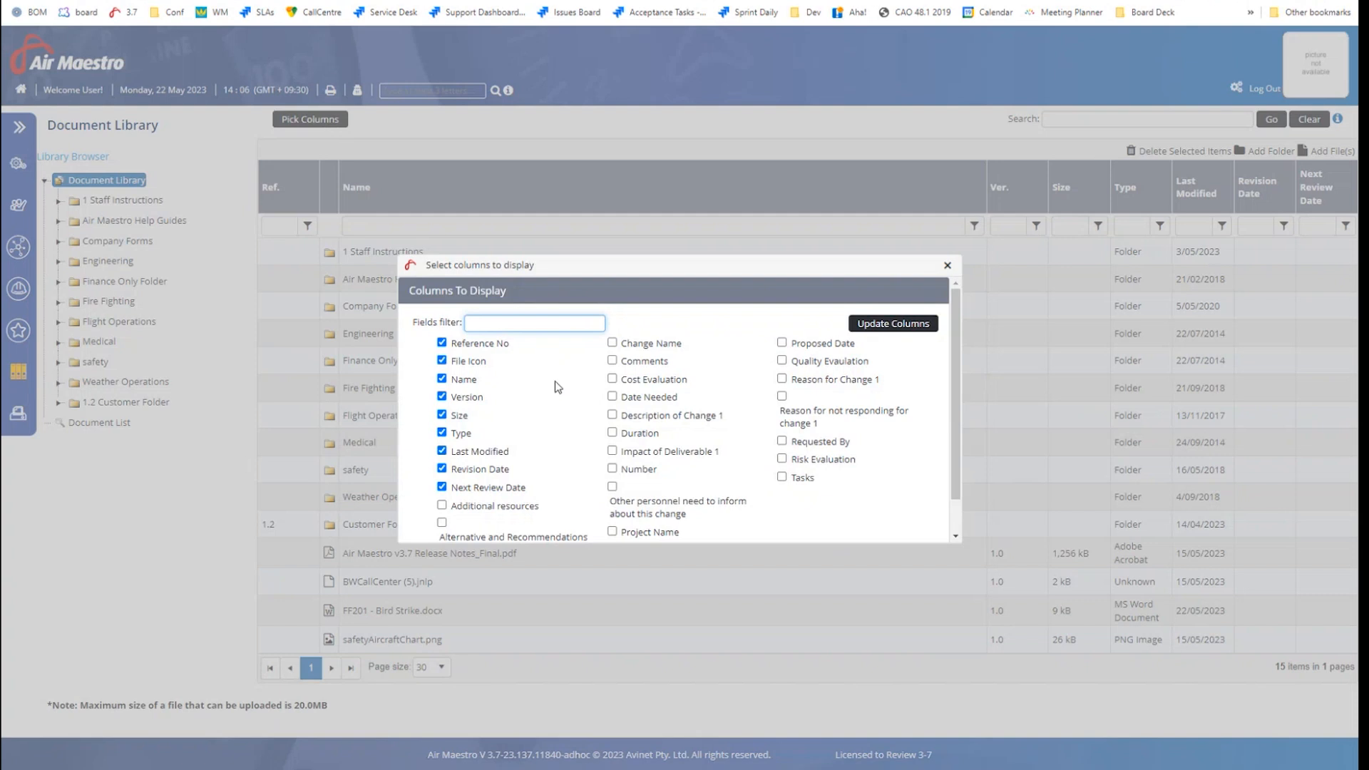
{"action": "scroll", "coordinate": [556, 381], "scroll_direction": "down", "scroll_amount": 1}
{"action": "scroll", "coordinate": [559, 388], "scroll_direction": "up", "scroll_amount": 1}
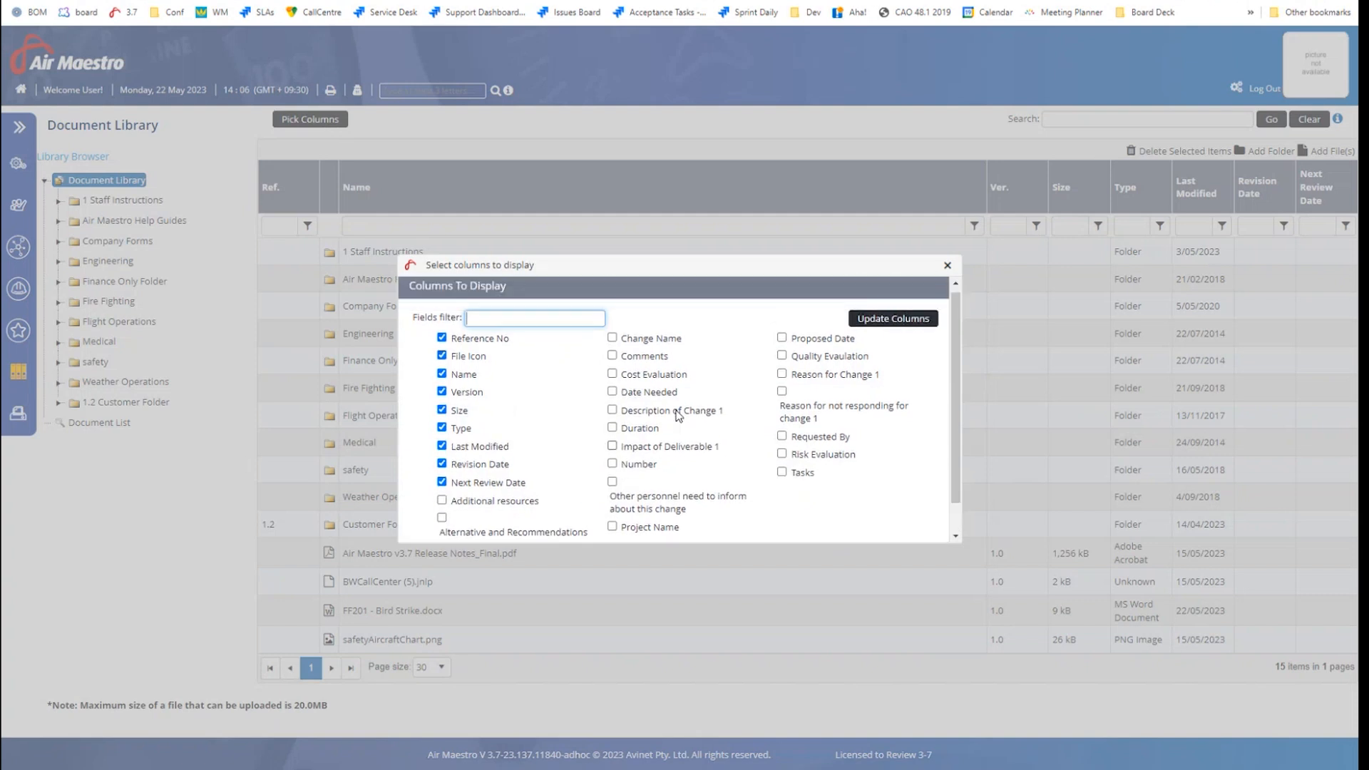
{"action": "scroll", "coordinate": [677, 415], "scroll_direction": "down", "scroll_amount": 1}
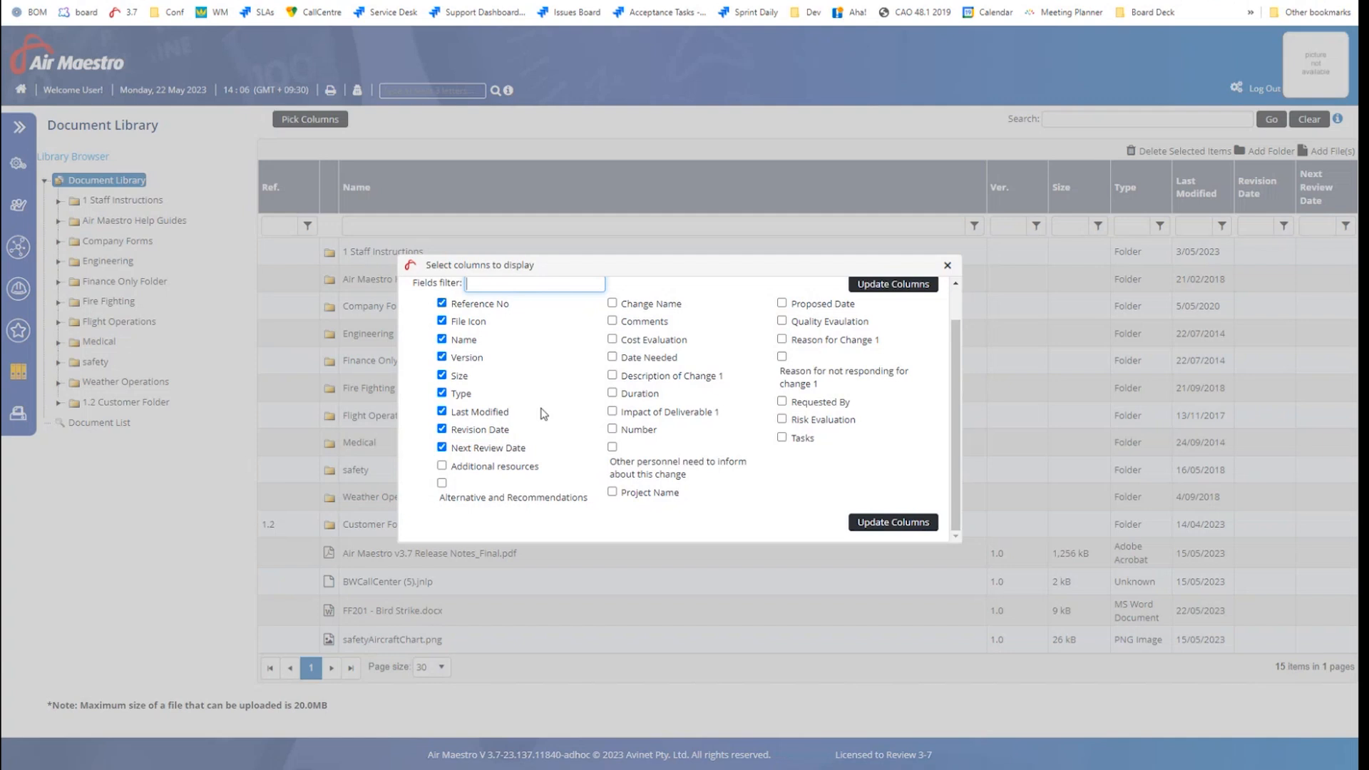
{"action": "scroll", "coordinate": [544, 414], "scroll_direction": "up", "scroll_amount": 1}
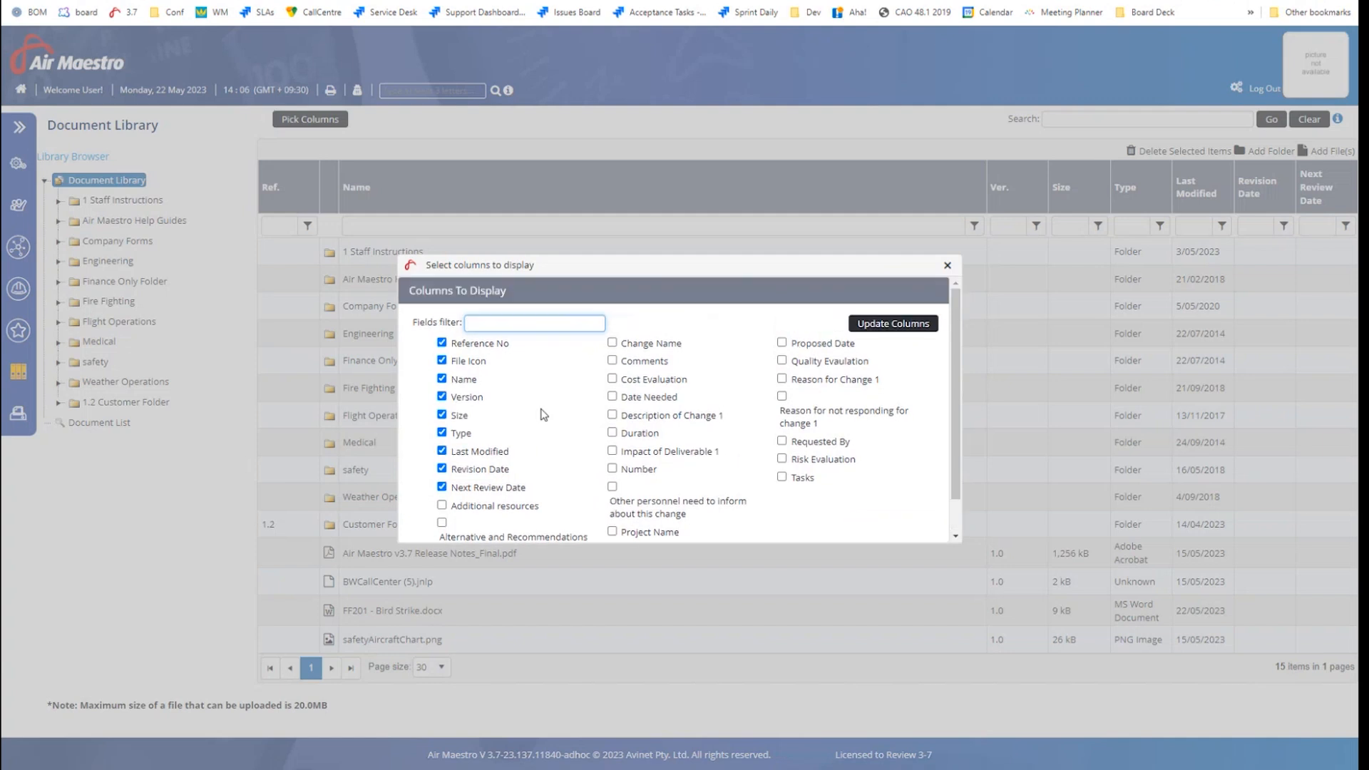
{"action": "left_click", "coordinate": [442, 507]}
{"action": "left_click", "coordinate": [884, 324]}
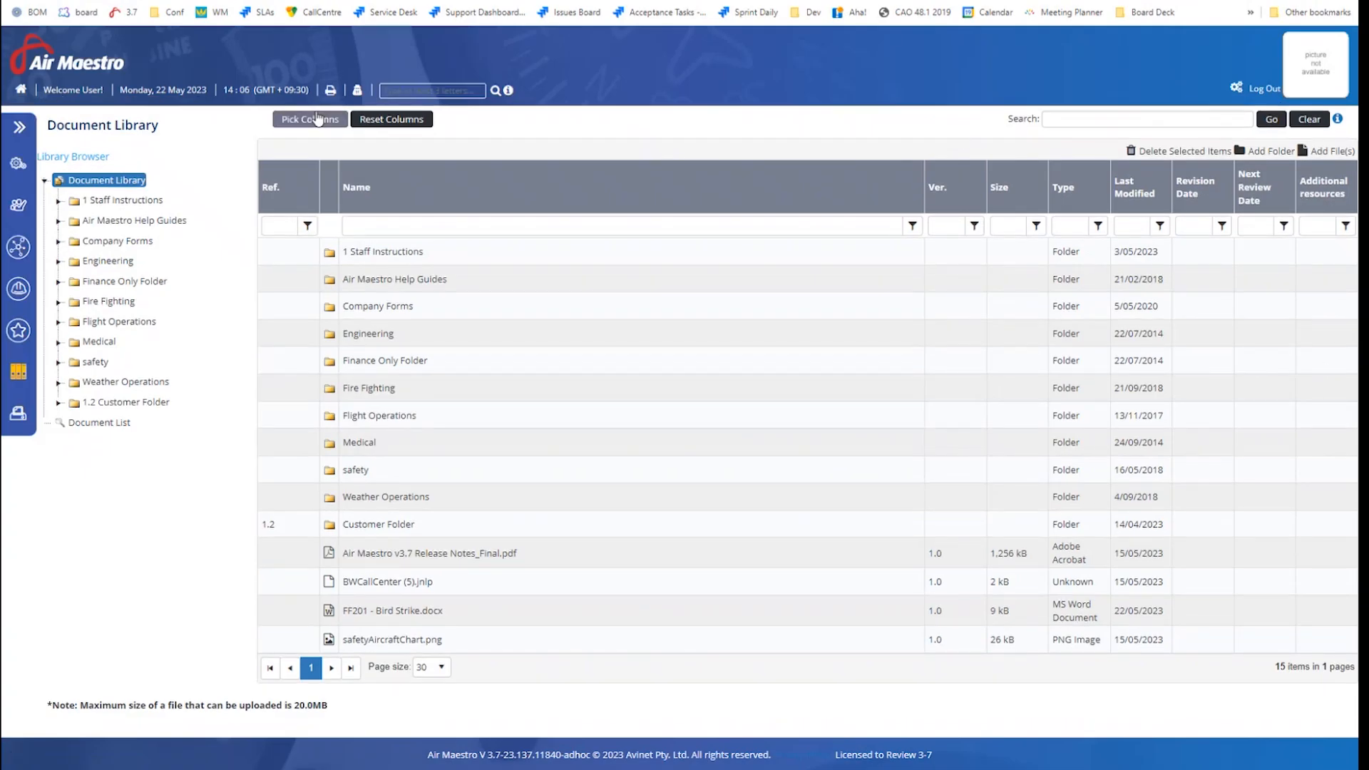
{"action": "left_click", "coordinate": [383, 121]}
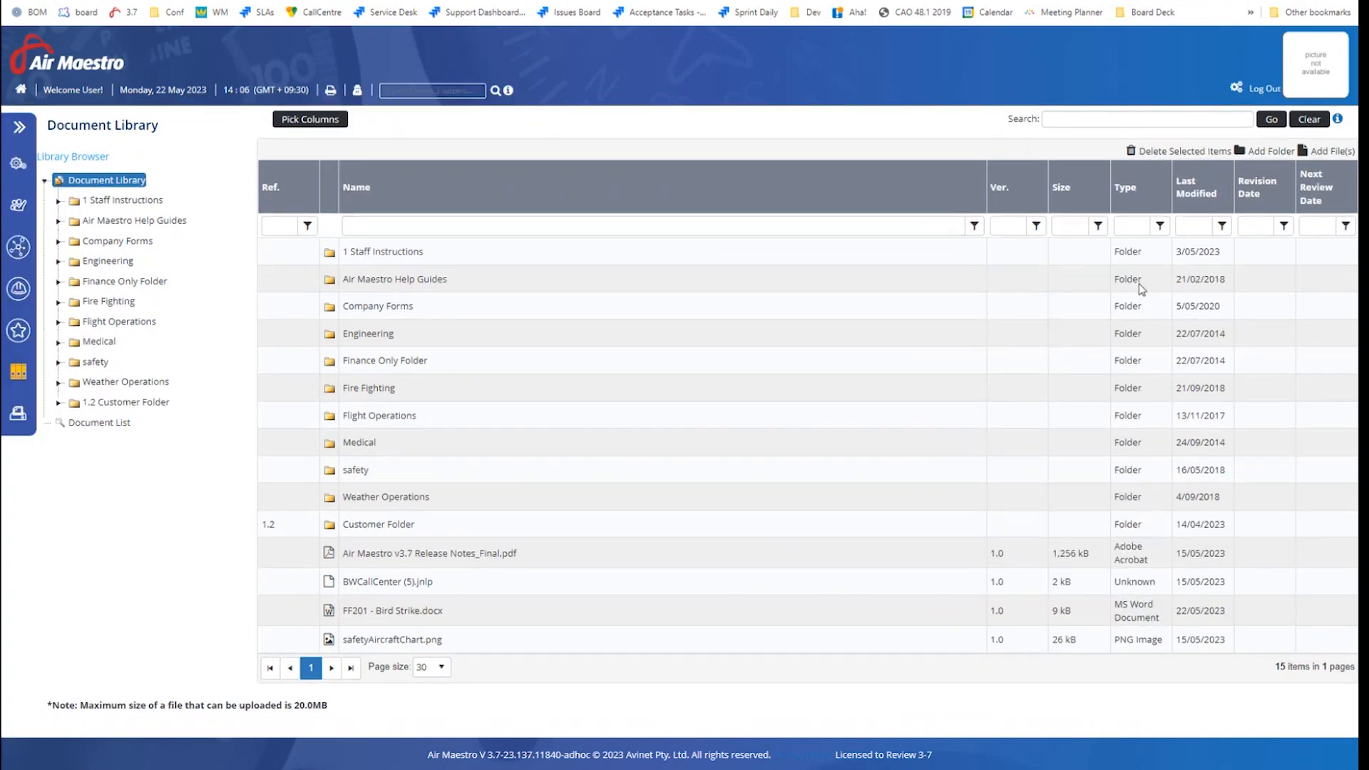
{"action": "left_click", "coordinate": [1284, 227]}
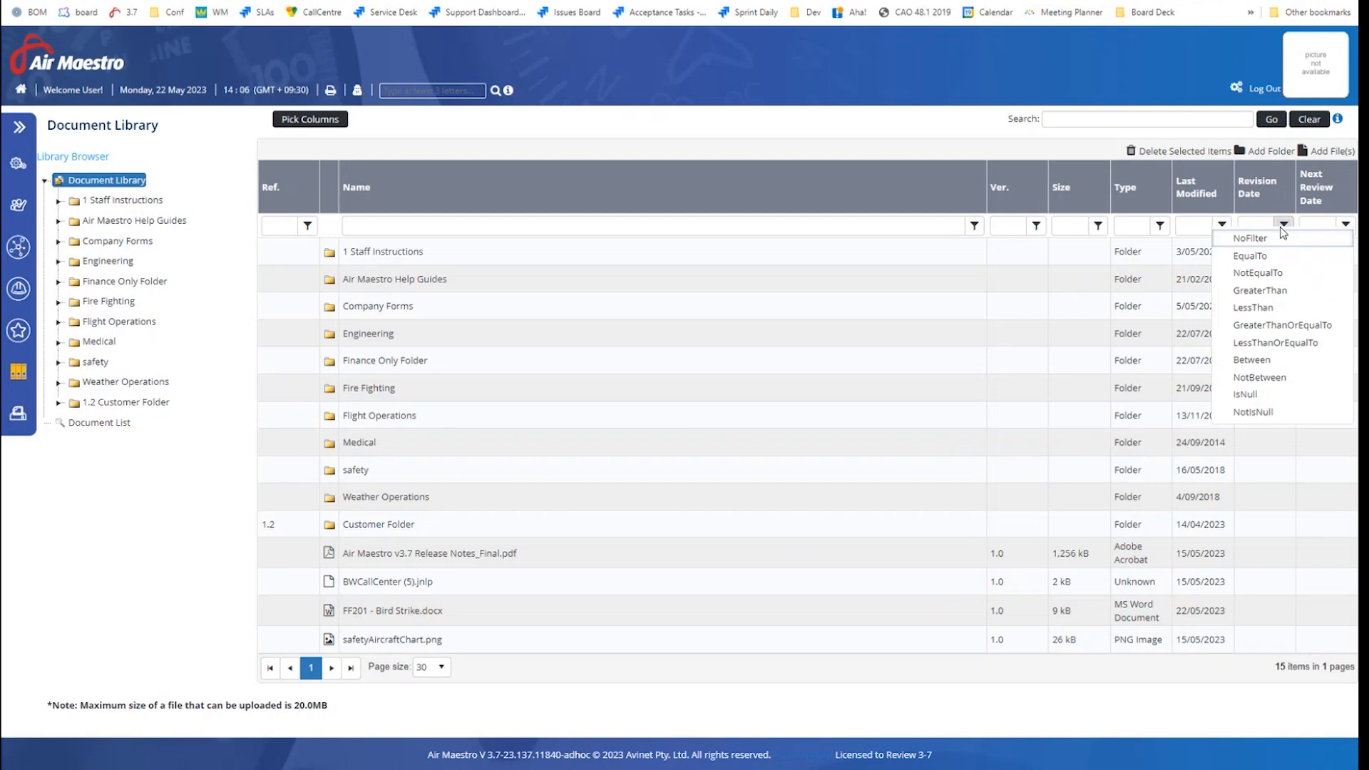
{"action": "left_click", "coordinate": [1260, 225]}
{"action": "left_click", "coordinate": [1286, 227]}
{"action": "left_click", "coordinate": [1287, 227]}
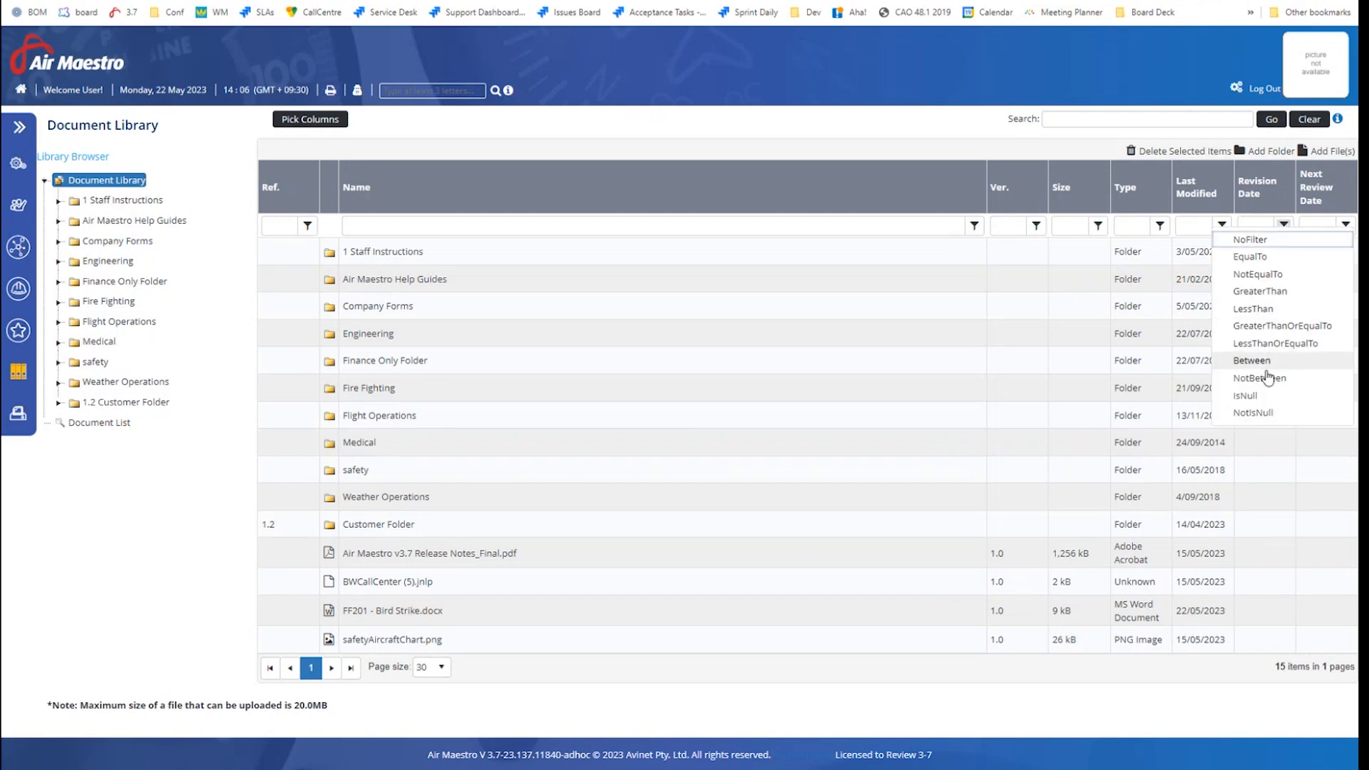
{"action": "left_click", "coordinate": [1274, 258]}
{"action": "left_click", "coordinate": [1266, 225]}
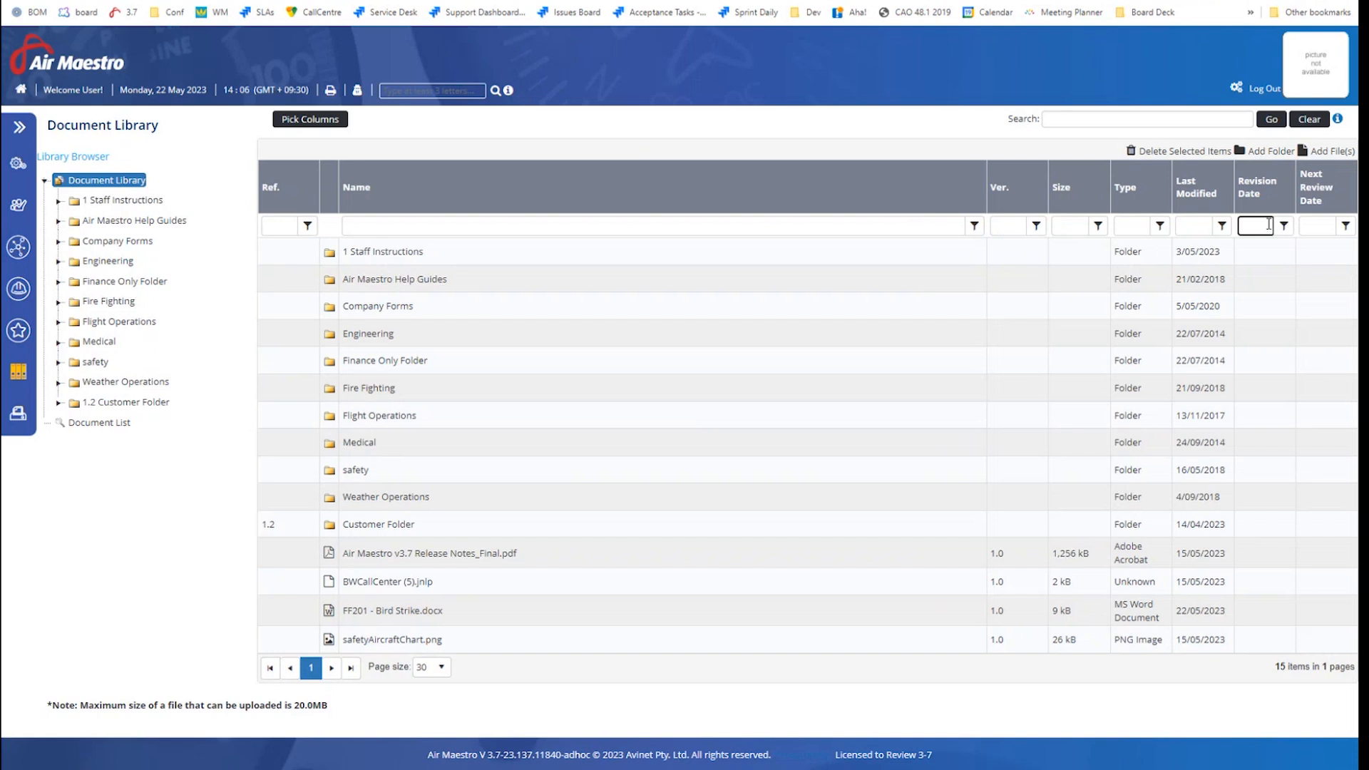
{"action": "type", "text": "9yx"}
{"action": "left_click_drag", "start_coordinate": [1269, 226], "coordinate": [1210, 219]}
{"action": "key", "text": "BackSpace"}
Upload FF201 - Bird Strike (1).docx from Downloads through Add File(s) and continue
{"action": "left_click", "coordinate": [1332, 153]}
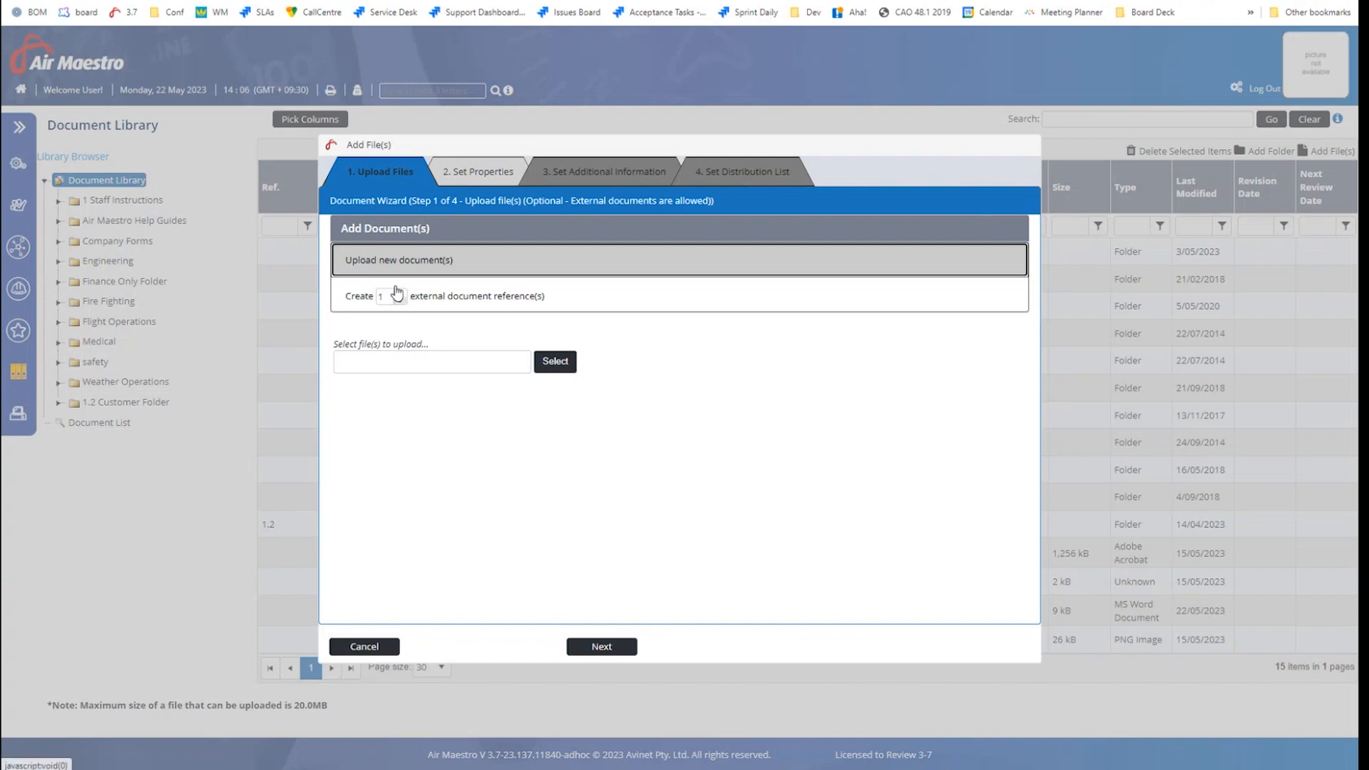
{"action": "left_click", "coordinate": [555, 361]}
{"action": "left_click", "coordinate": [276, 76]}
{"action": "left_click", "coordinate": [334, 269]}
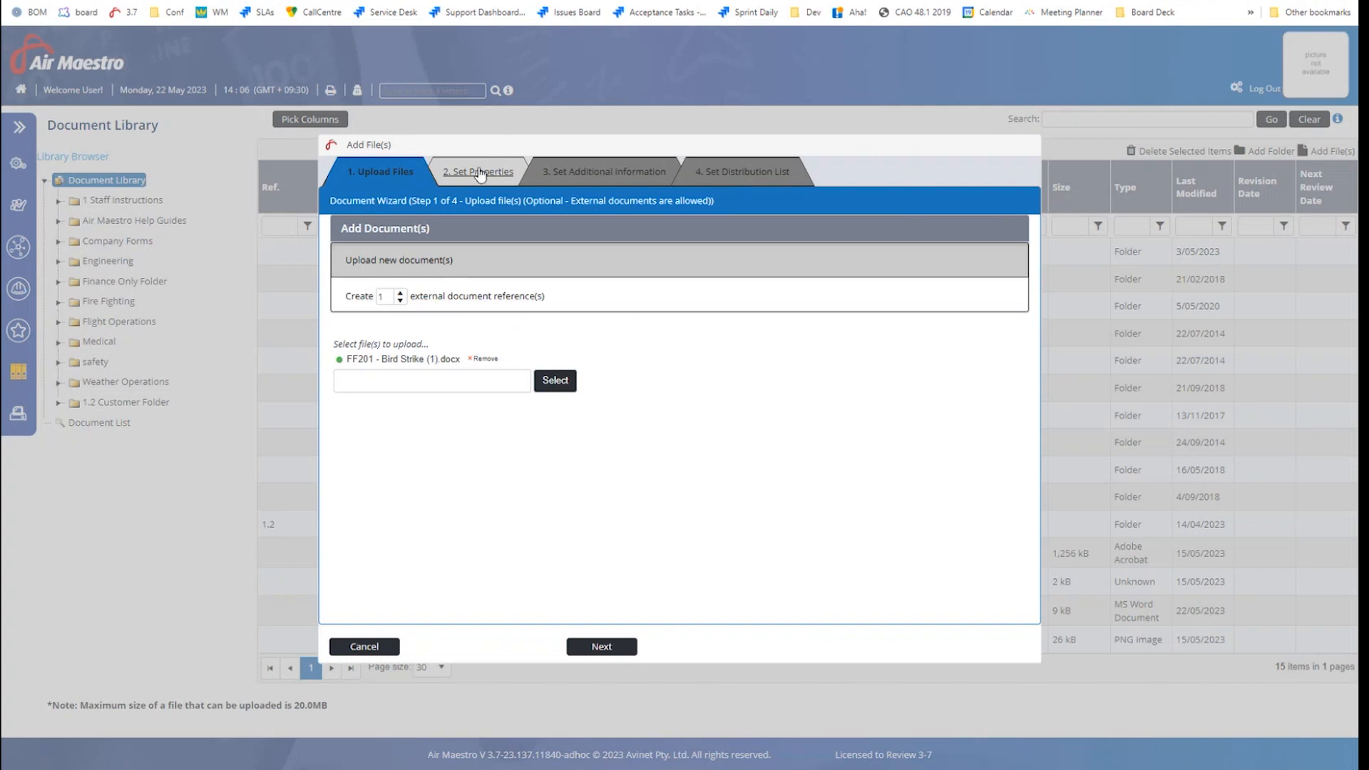
{"action": "left_click", "coordinate": [594, 651]}
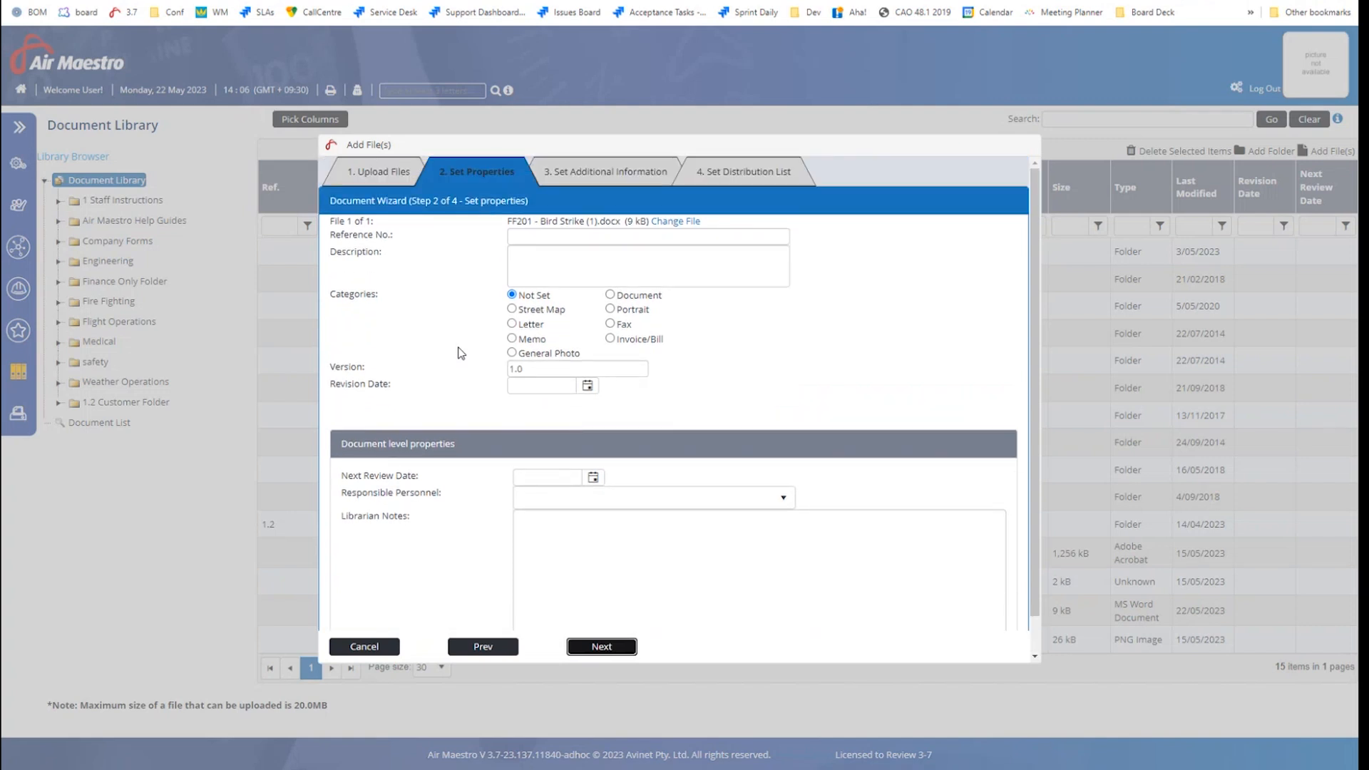
Review description, responsible personnel and librarian notes, leaving version 1.0 and category Not Set
{"action": "left_click", "coordinate": [554, 249]}
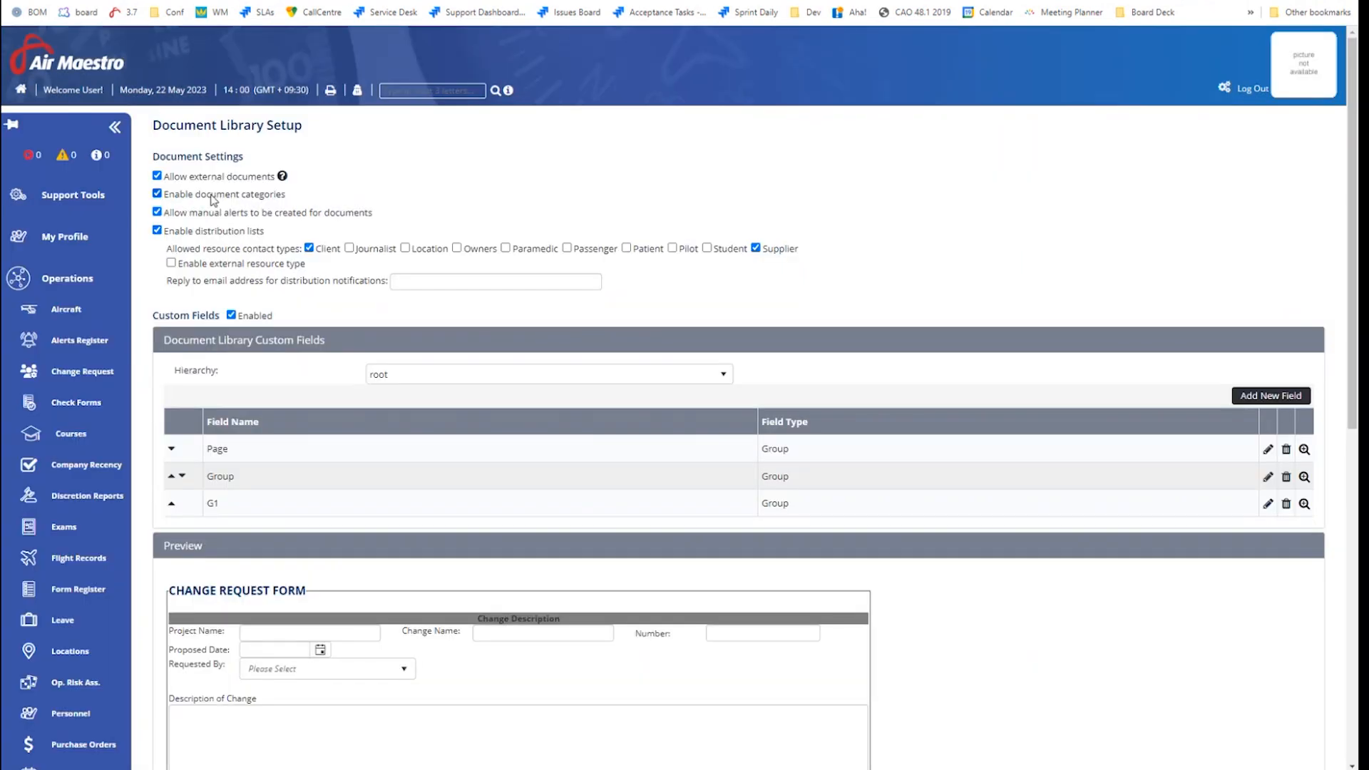
{"action": "left_click_drag", "start_coordinate": [286, 200], "coordinate": [166, 200]}
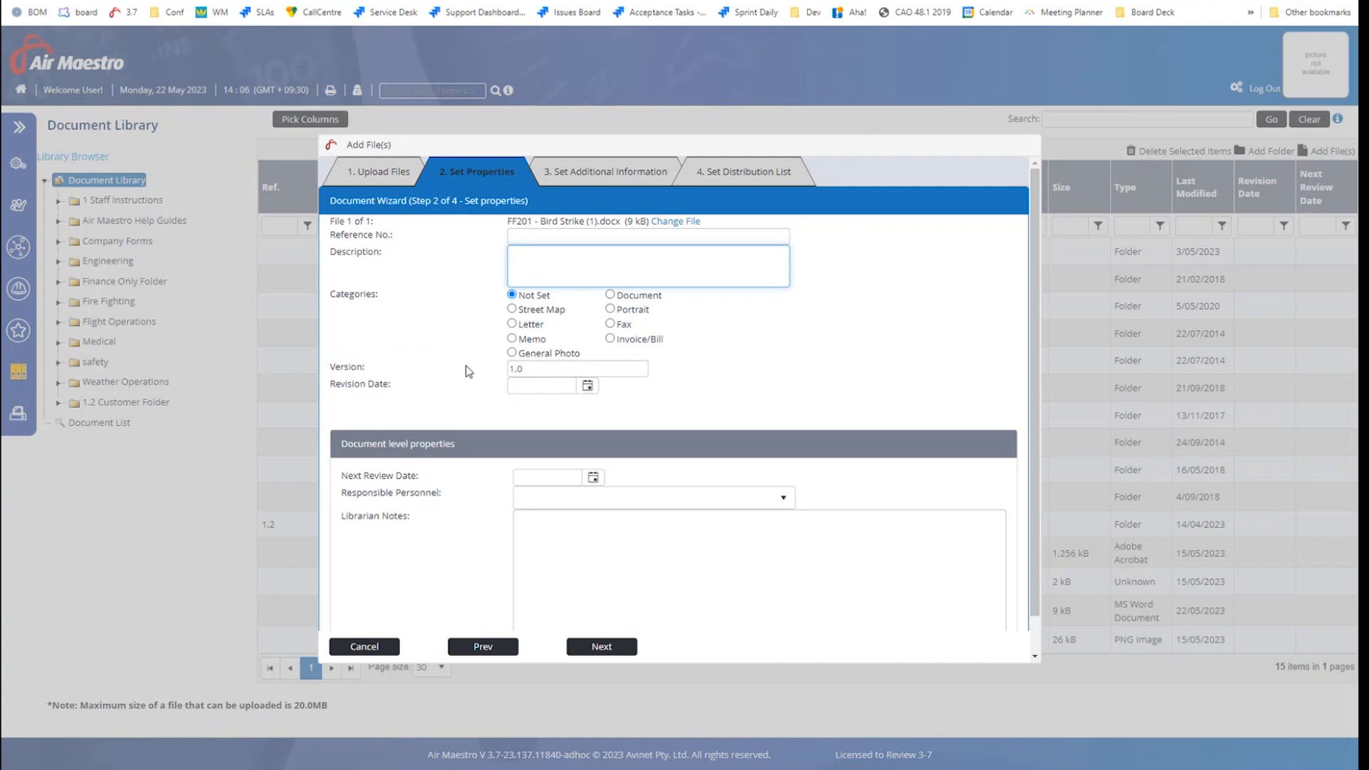
{"action": "scroll", "coordinate": [471, 361], "scroll_direction": "down", "scroll_amount": 1}
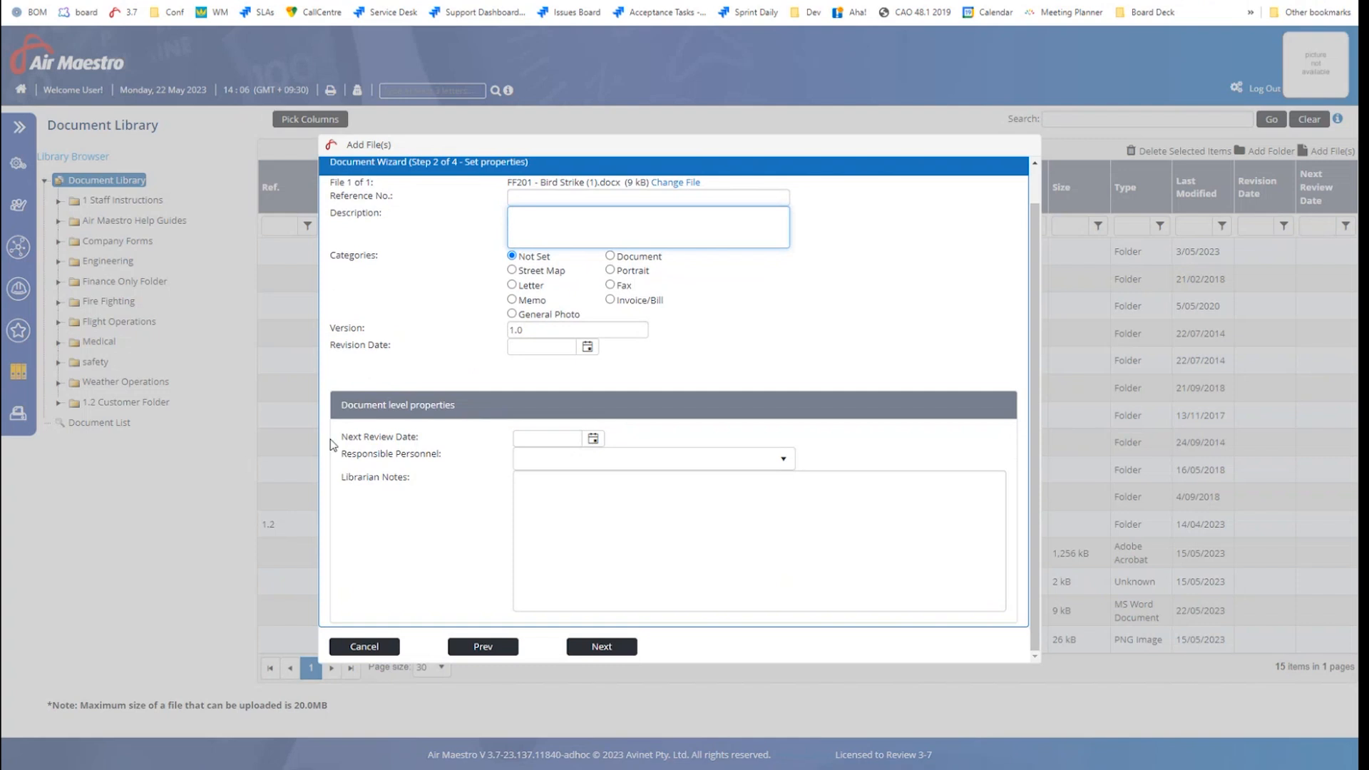
{"action": "left_click_drag", "start_coordinate": [341, 436], "coordinate": [423, 439]}
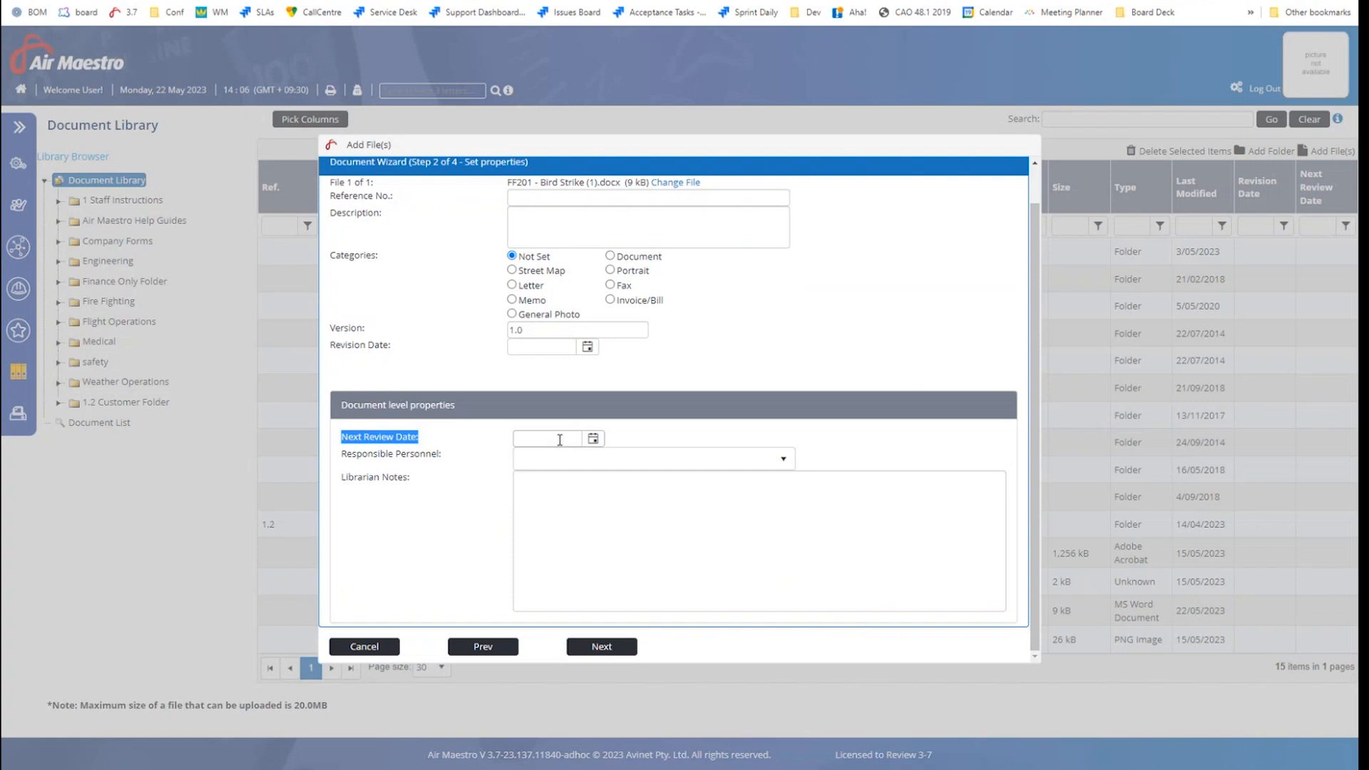
{"action": "left_click", "coordinate": [544, 459]}
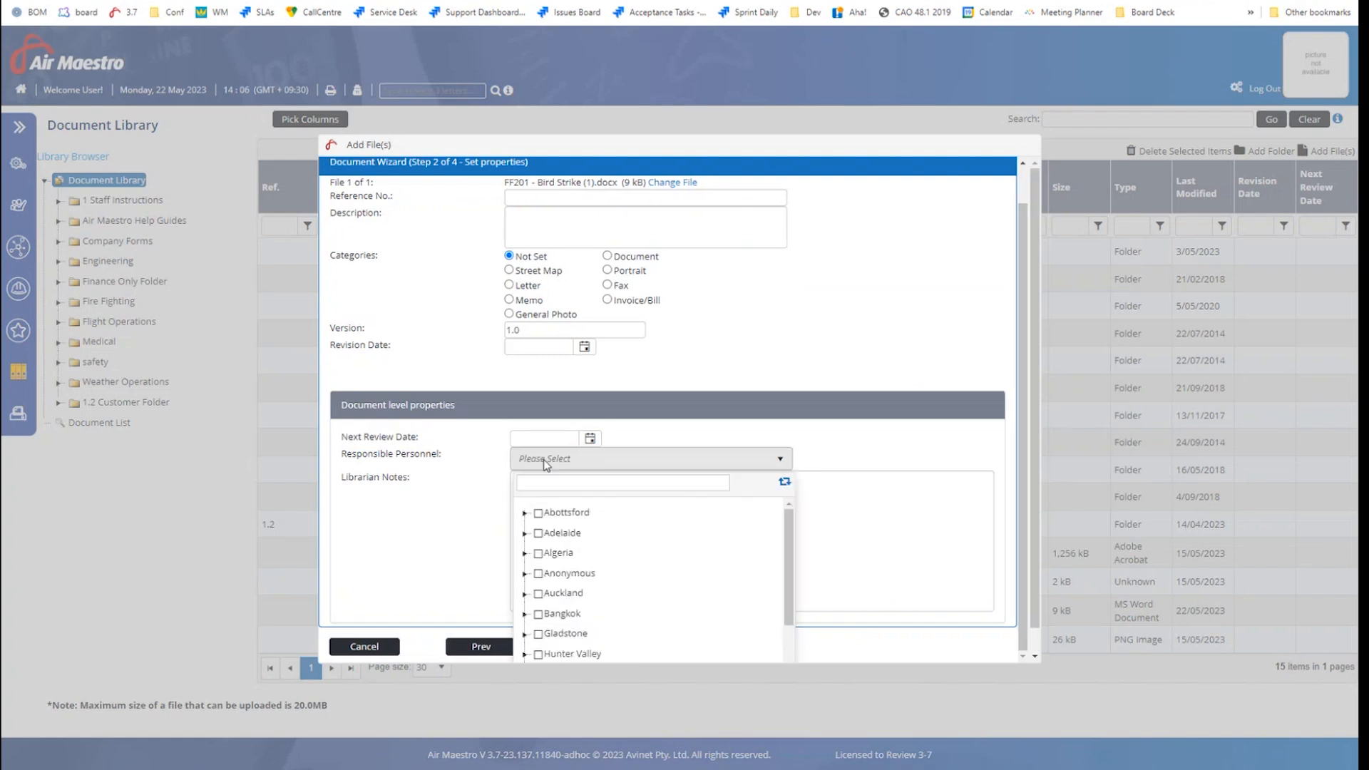
{"action": "left_click", "coordinate": [470, 517]}
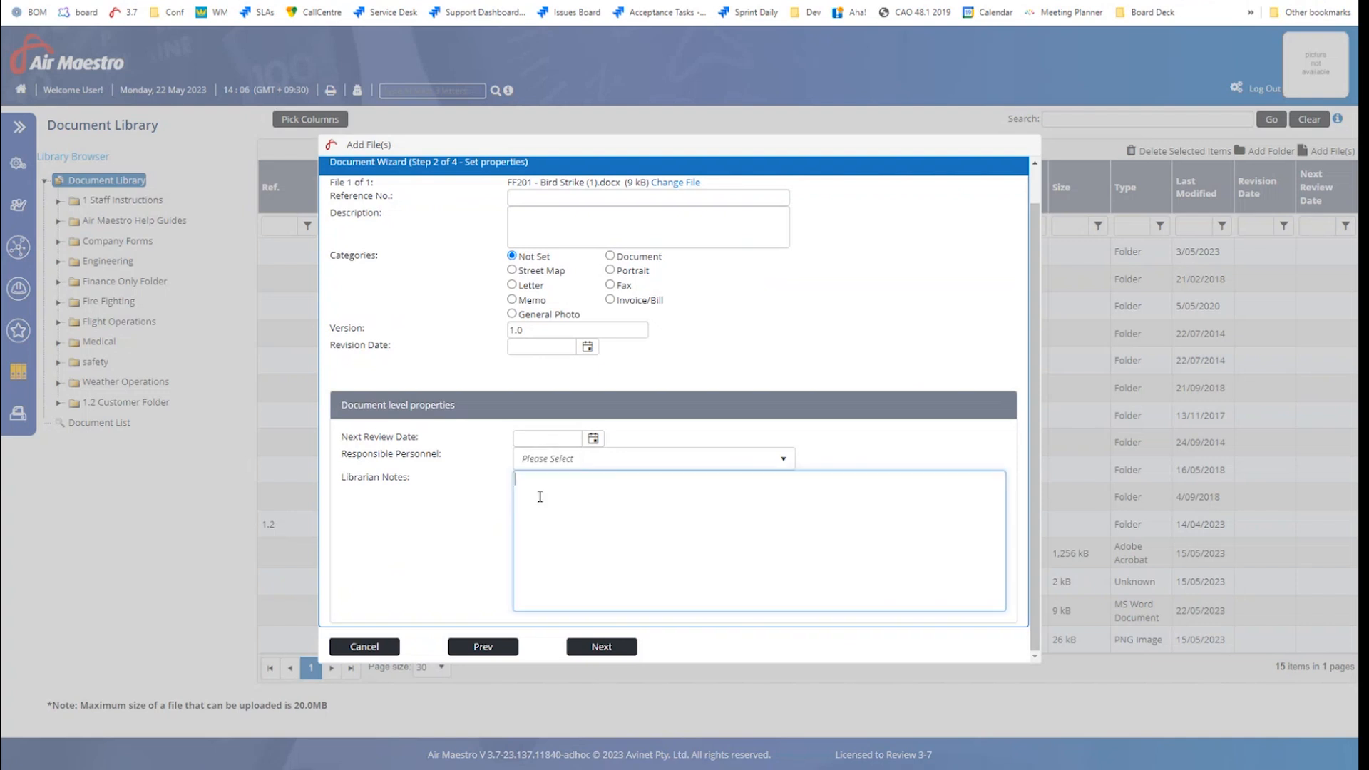
{"action": "left_click_drag", "start_coordinate": [341, 477], "coordinate": [405, 481]}
{"action": "left_click", "coordinate": [651, 518]}
{"action": "scroll", "coordinate": [621, 523], "scroll_direction": "up", "scroll_amount": 1}
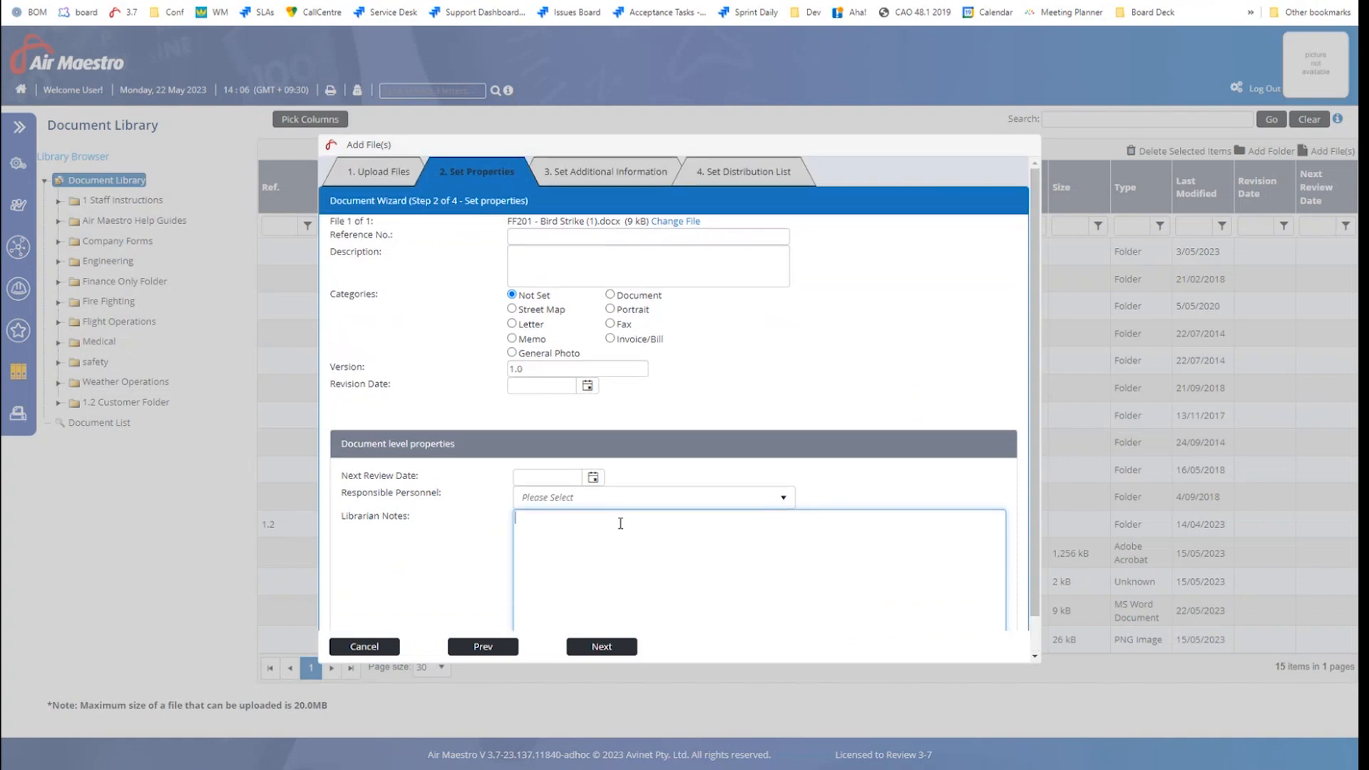
{"action": "scroll", "coordinate": [622, 524], "scroll_direction": "down", "scroll_amount": 1}
Advance to the Change Request Form, point out the enabled custom fields, then open step 4
{"action": "left_click", "coordinate": [598, 647]}
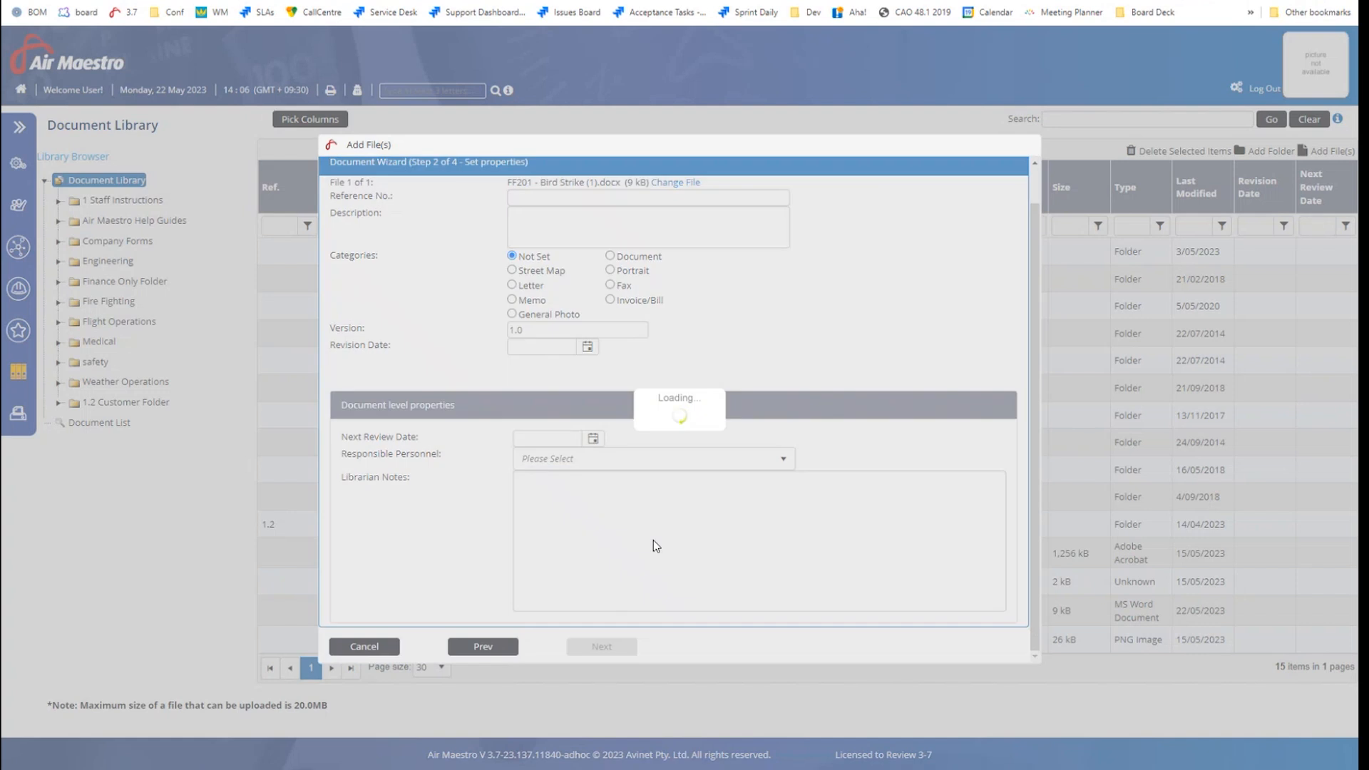
{"action": "scroll", "coordinate": [782, 296], "scroll_direction": "up", "scroll_amount": 1}
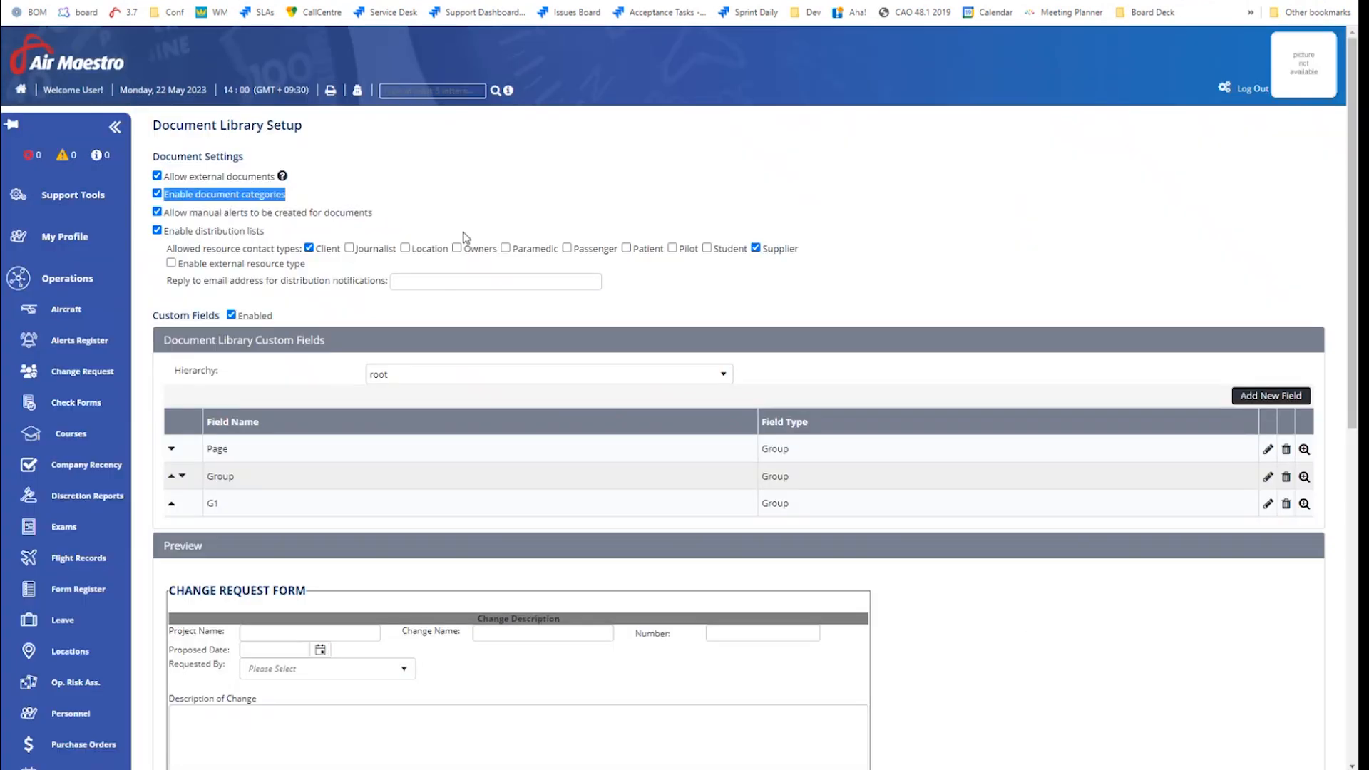
{"action": "left_click_drag", "start_coordinate": [275, 319], "coordinate": [240, 320]}
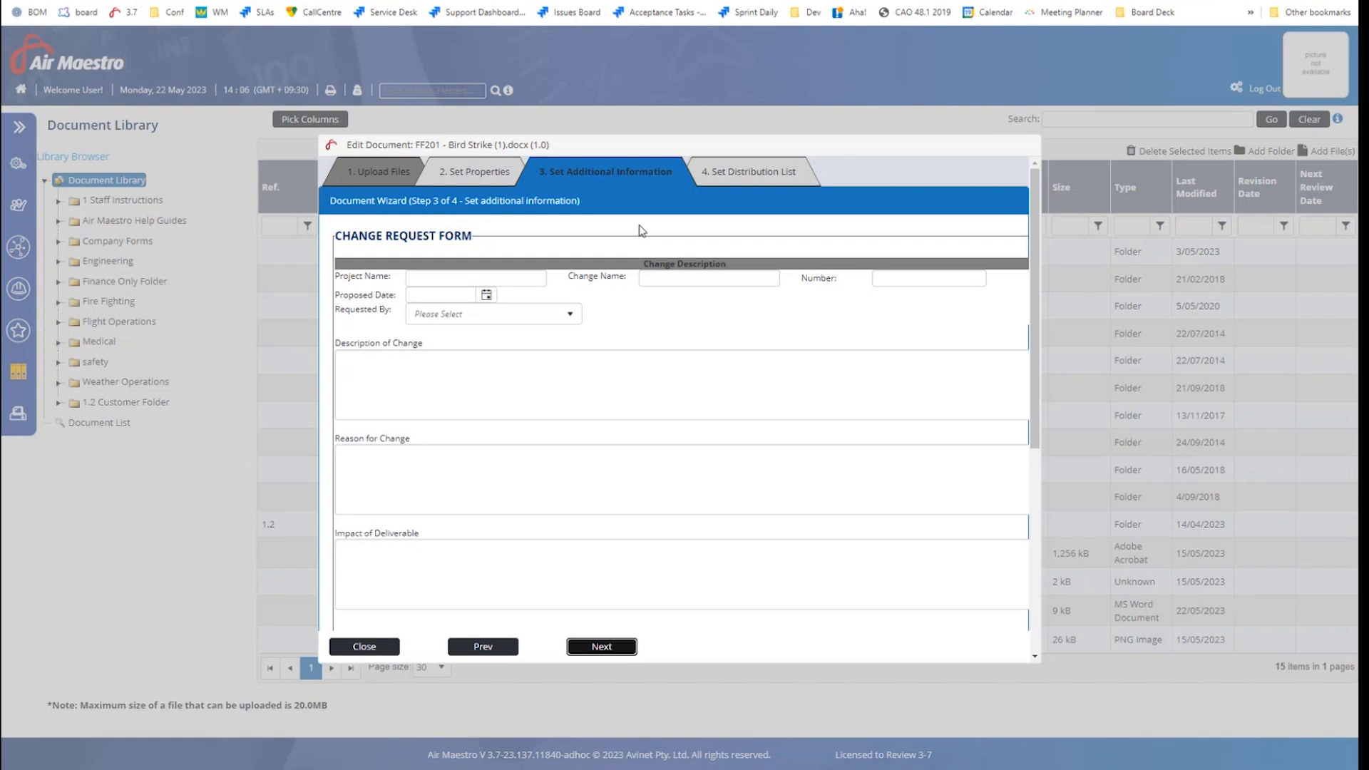
{"action": "left_click", "coordinate": [730, 175]}
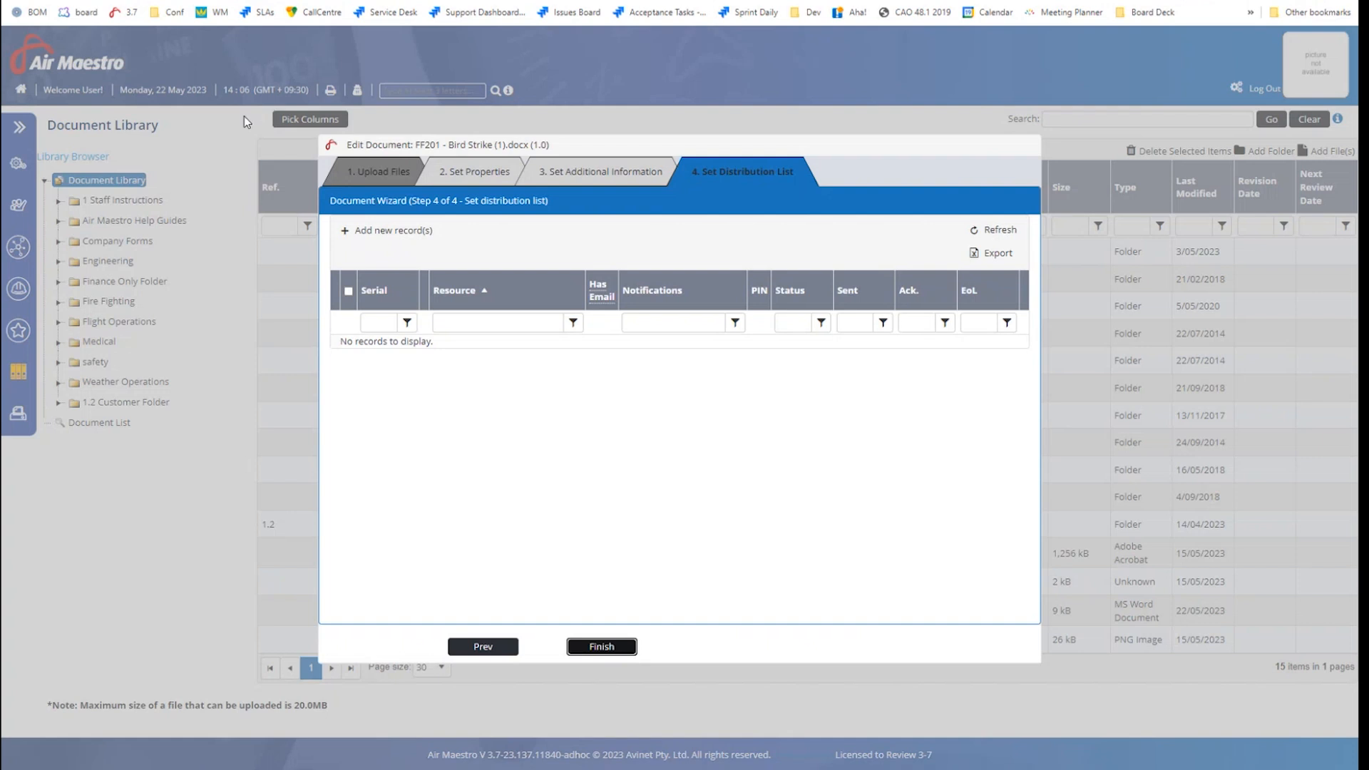
Start a new distribution record with media type Electronic - PDF, leaving Adelaide unticked
{"action": "left_click", "coordinate": [383, 231]}
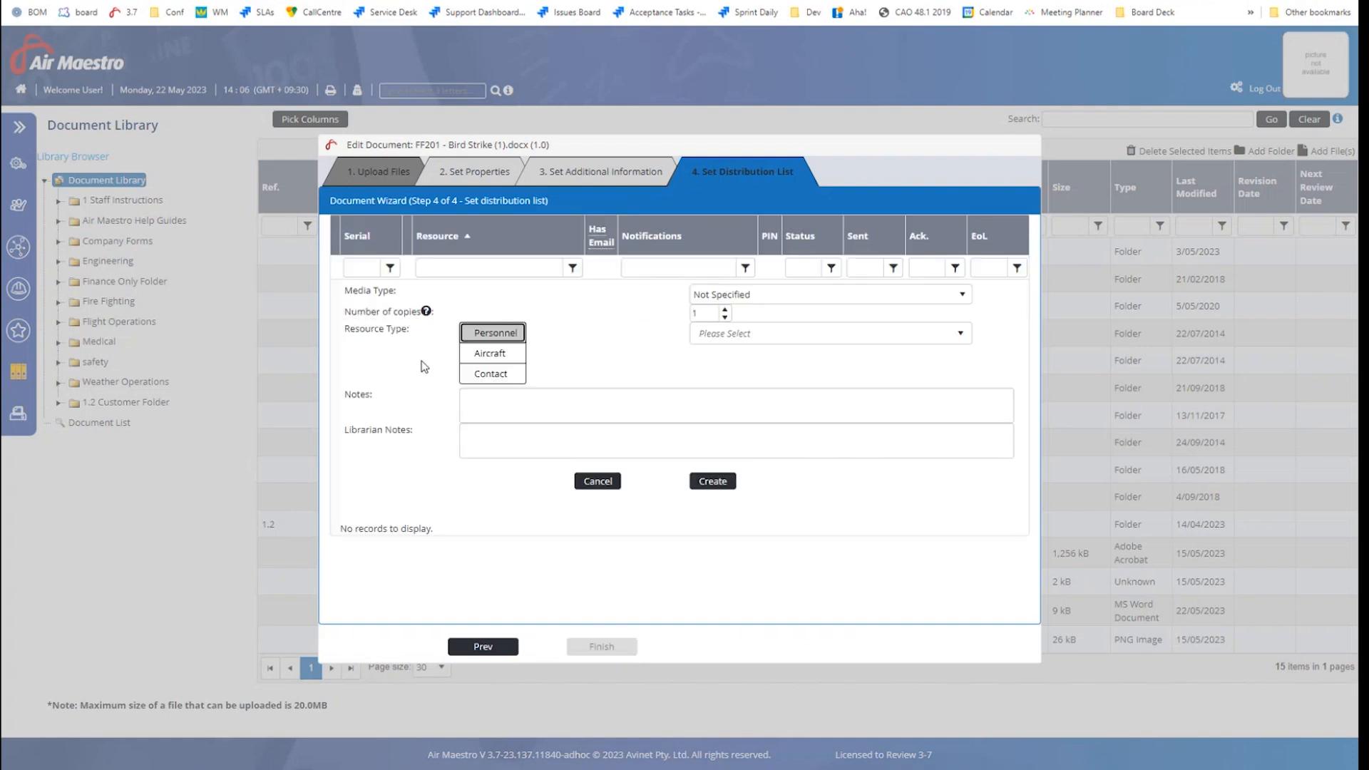
{"action": "left_click", "coordinate": [771, 295]}
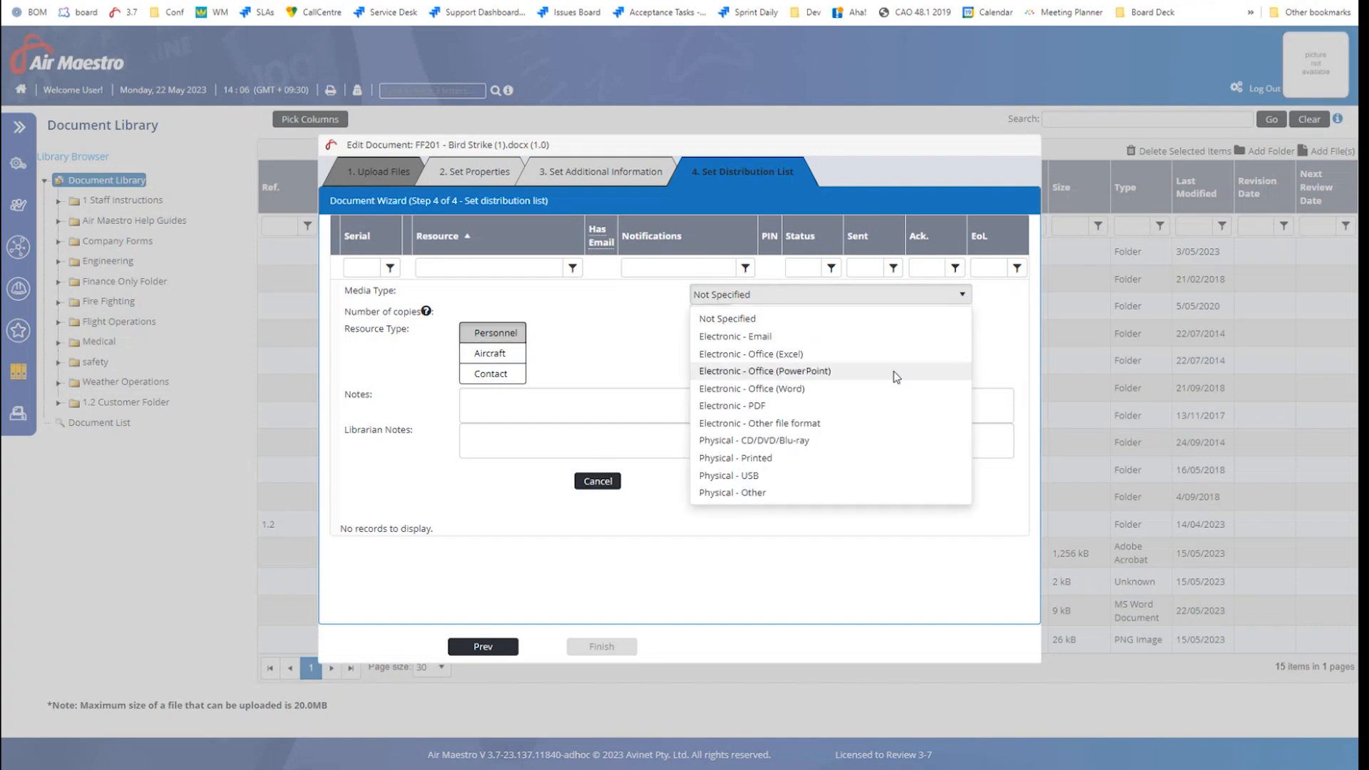
{"action": "left_click", "coordinate": [772, 411]}
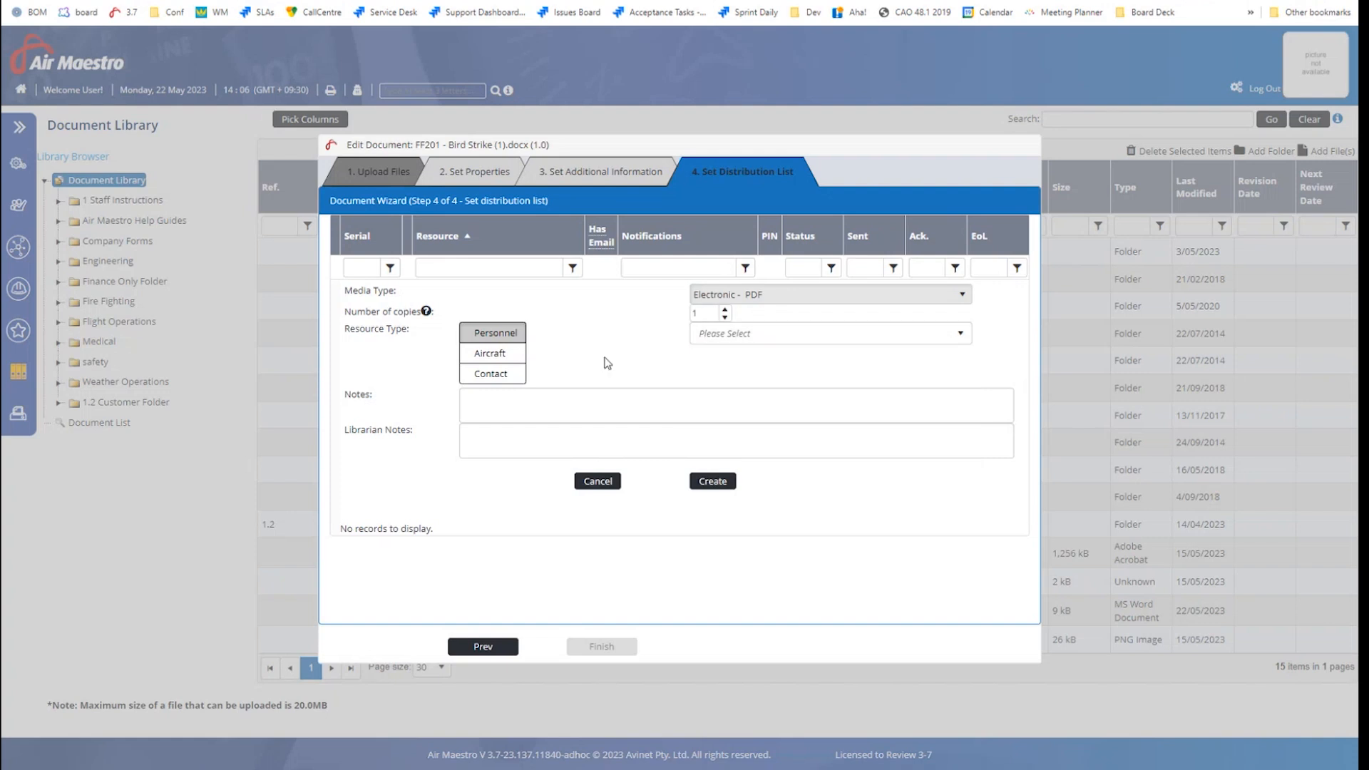
{"action": "left_click", "coordinate": [723, 336]}
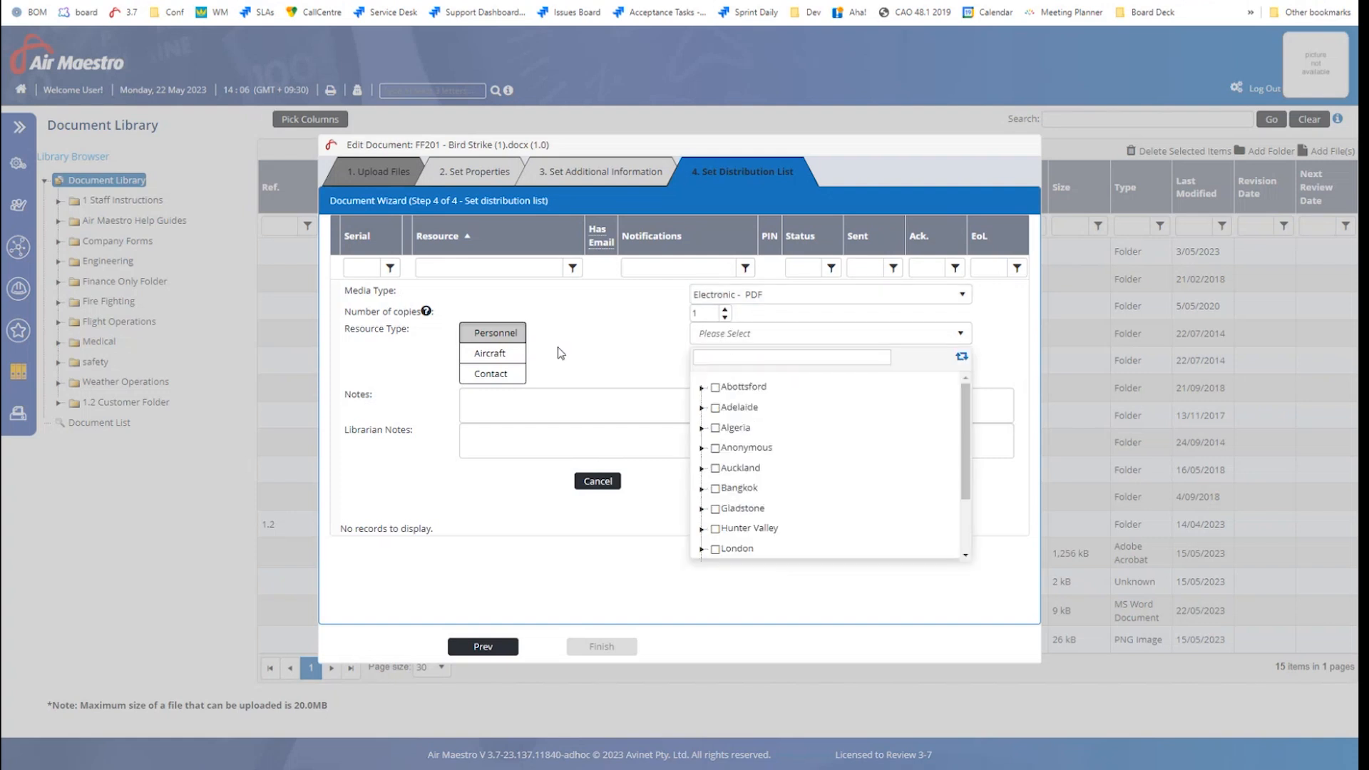
{"action": "left_click", "coordinate": [716, 408]}
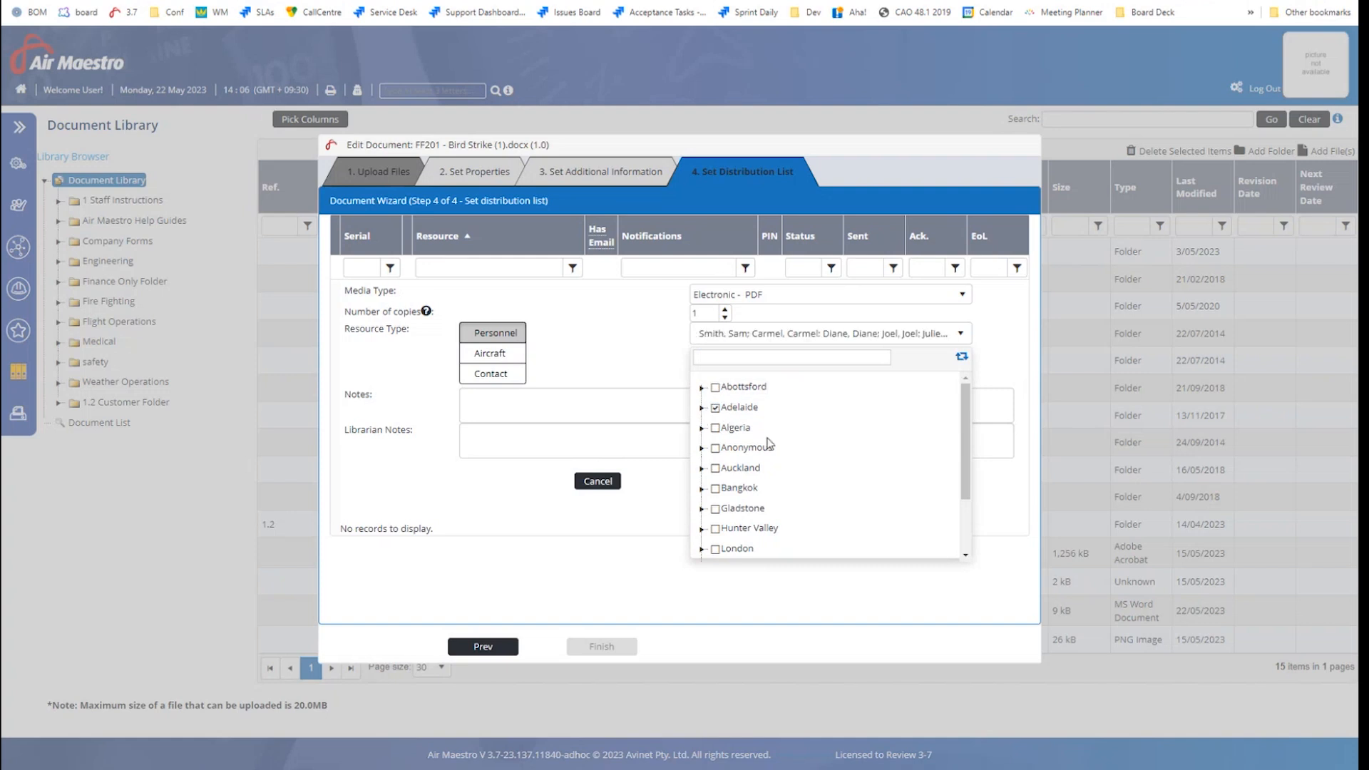
{"action": "left_click", "coordinate": [702, 408]}
{"action": "scroll", "coordinate": [750, 545], "scroll_direction": "down", "scroll_amount": 1}
{"action": "scroll", "coordinate": [742, 527], "scroll_direction": "up", "scroll_amount": 1}
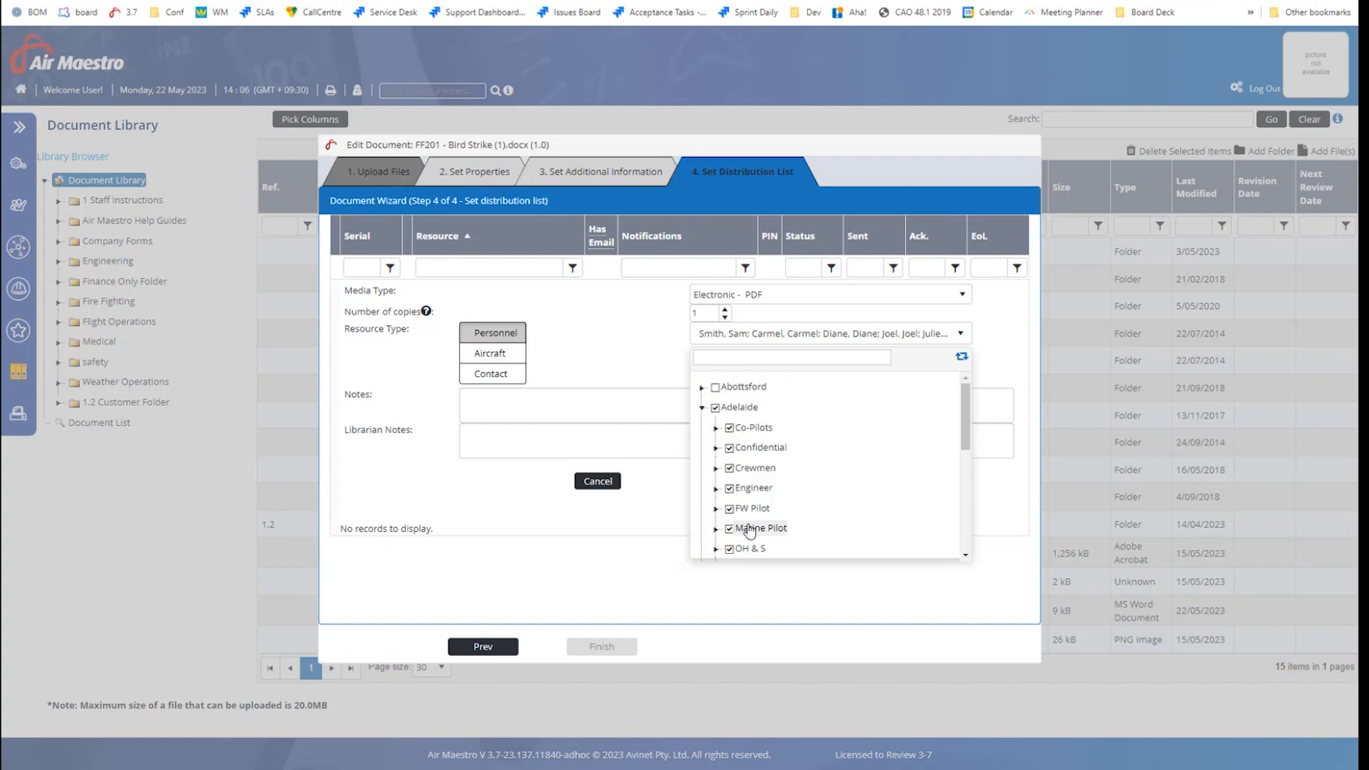
{"action": "left_click", "coordinate": [716, 408]}
Tick the whole Pilot group as recipients and create the record
{"action": "scroll", "coordinate": [734, 499], "scroll_direction": "down", "scroll_amount": 3}
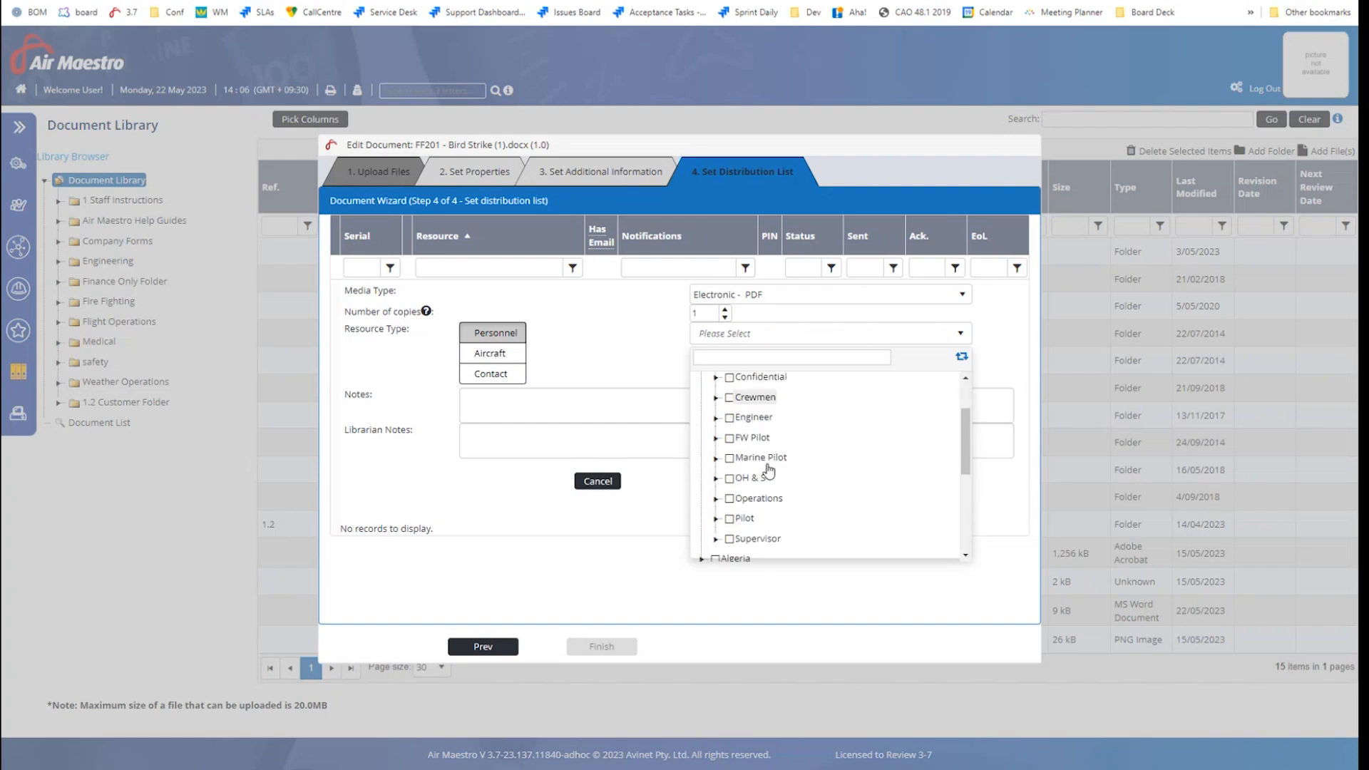
{"action": "left_click", "coordinate": [730, 519]}
{"action": "left_click", "coordinate": [716, 520]}
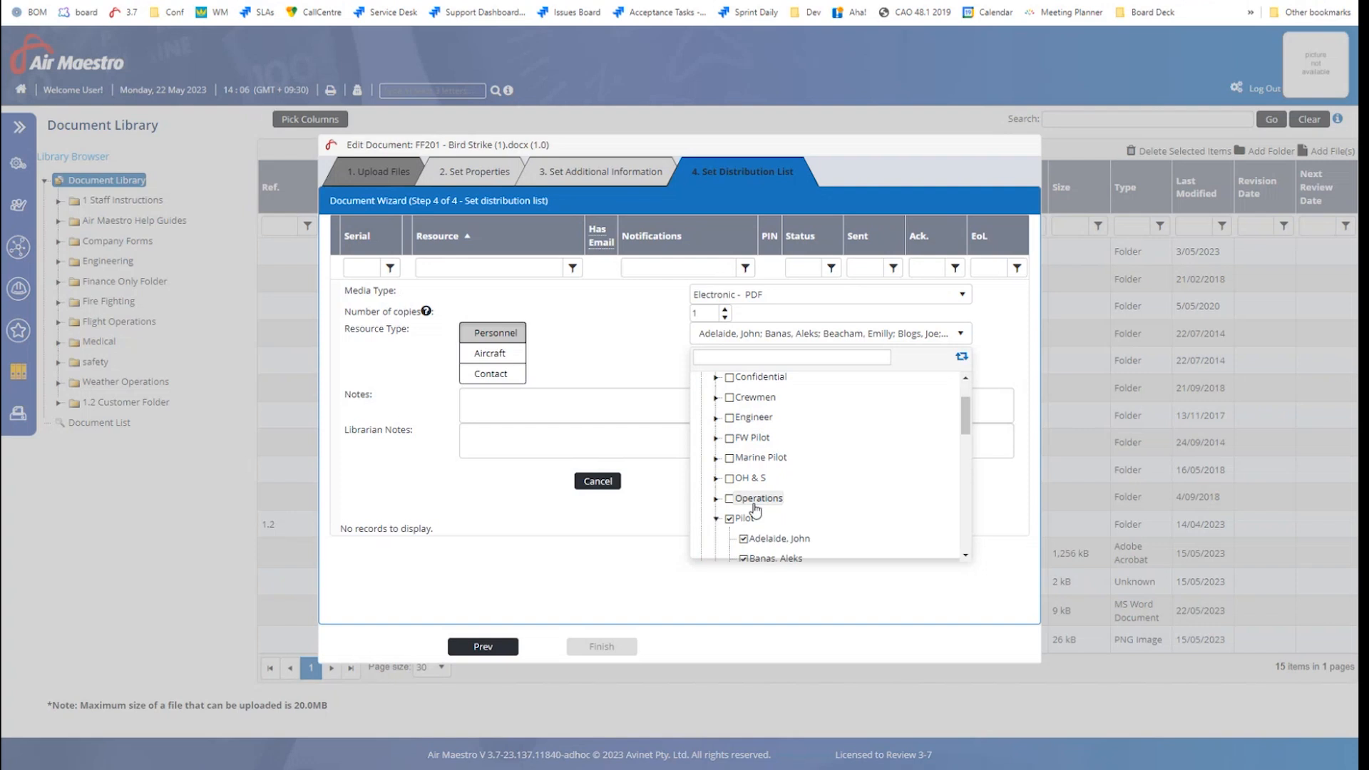
{"action": "scroll", "coordinate": [756, 507], "scroll_direction": "down", "scroll_amount": 5}
{"action": "scroll", "coordinate": [757, 507], "scroll_direction": "up", "scroll_amount": 6}
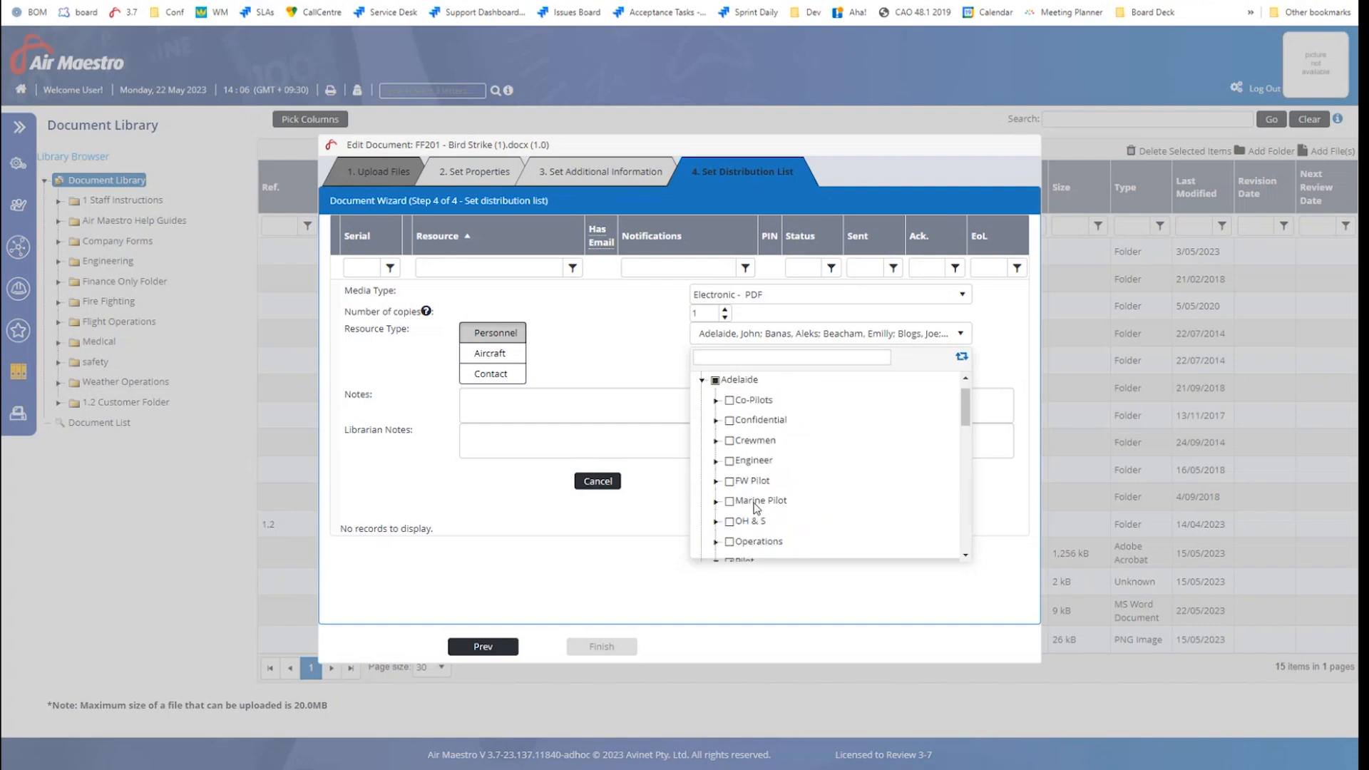
{"action": "left_click", "coordinate": [531, 409]}
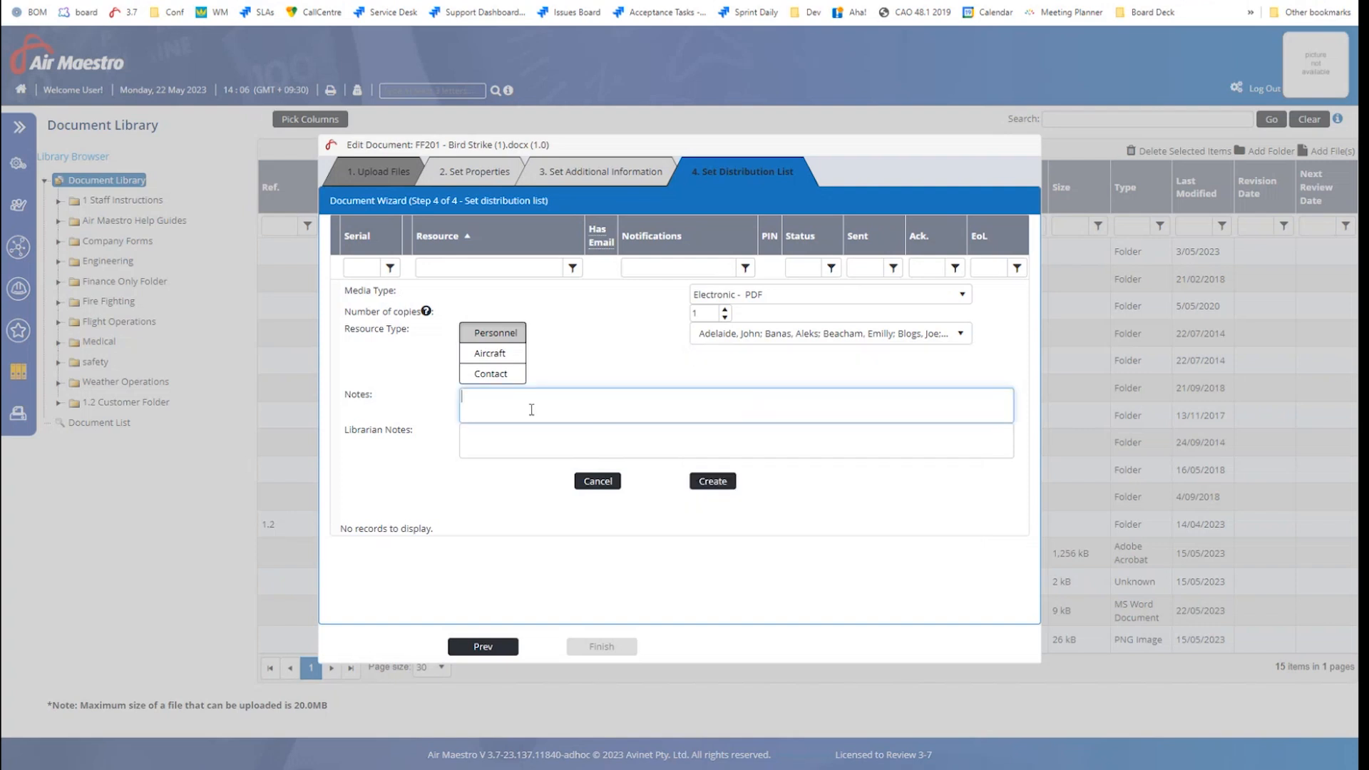
{"action": "left_click", "coordinate": [492, 442]}
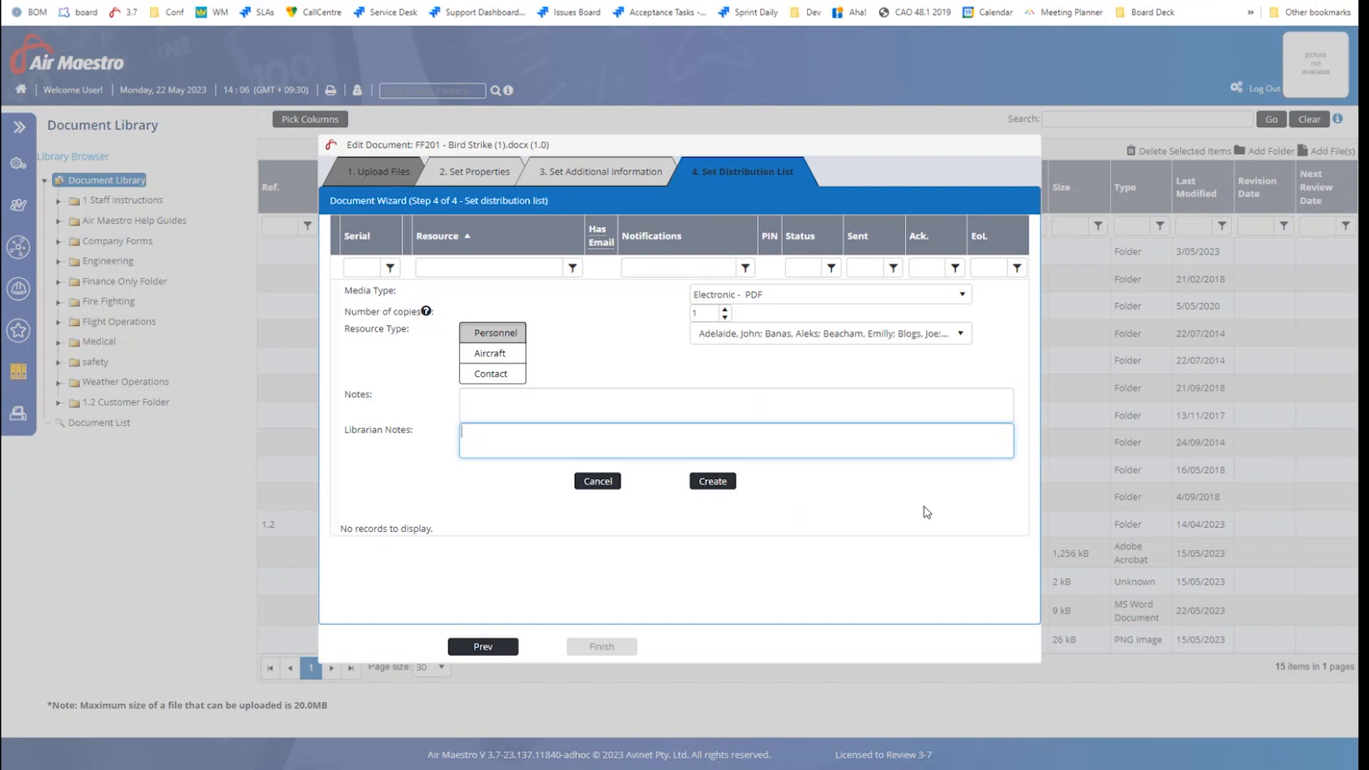
{"action": "left_click", "coordinate": [713, 482]}
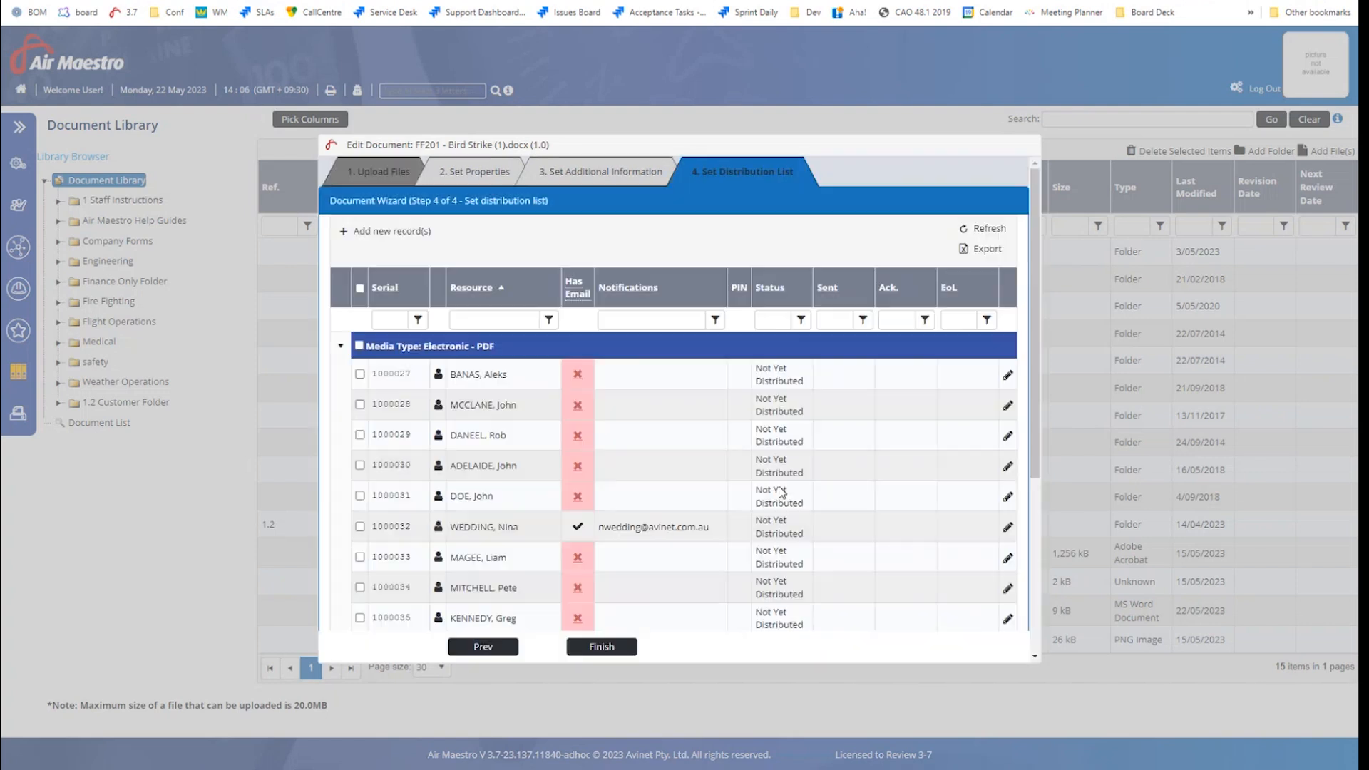
Add a Physical - Printed distribution record of 4 copies for aircraft C-FFAR
{"action": "left_click", "coordinate": [427, 242]}
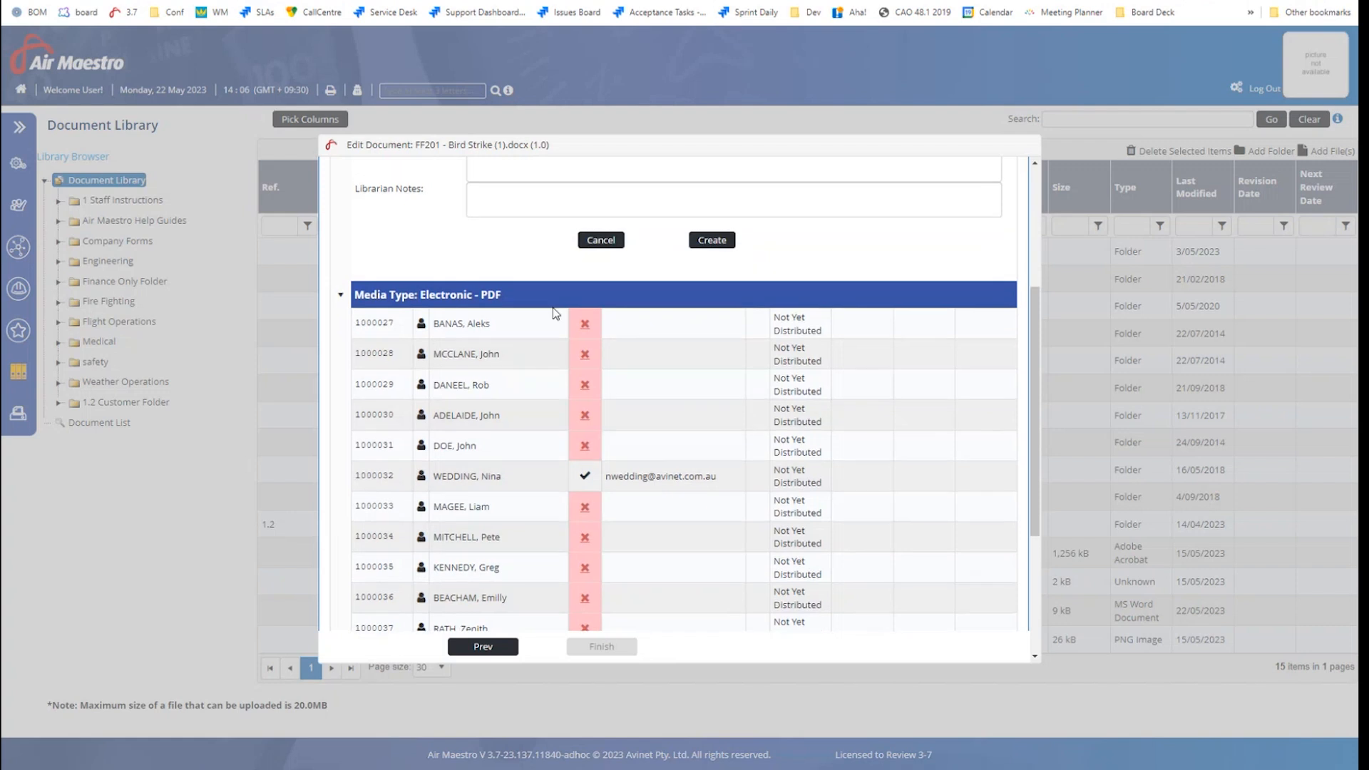
{"action": "scroll", "coordinate": [555, 313], "scroll_direction": "up", "scroll_amount": 3}
{"action": "left_click", "coordinate": [497, 318]}
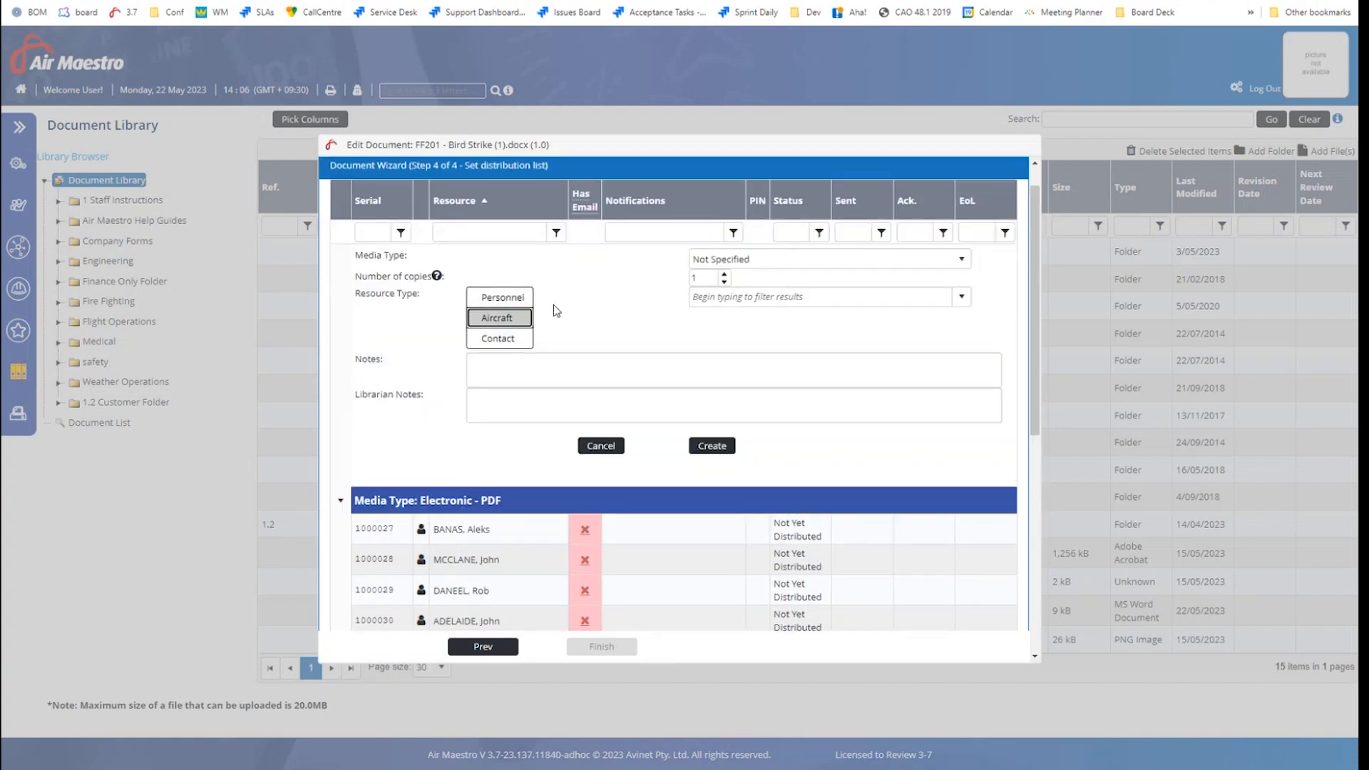
{"action": "left_click", "coordinate": [713, 260]}
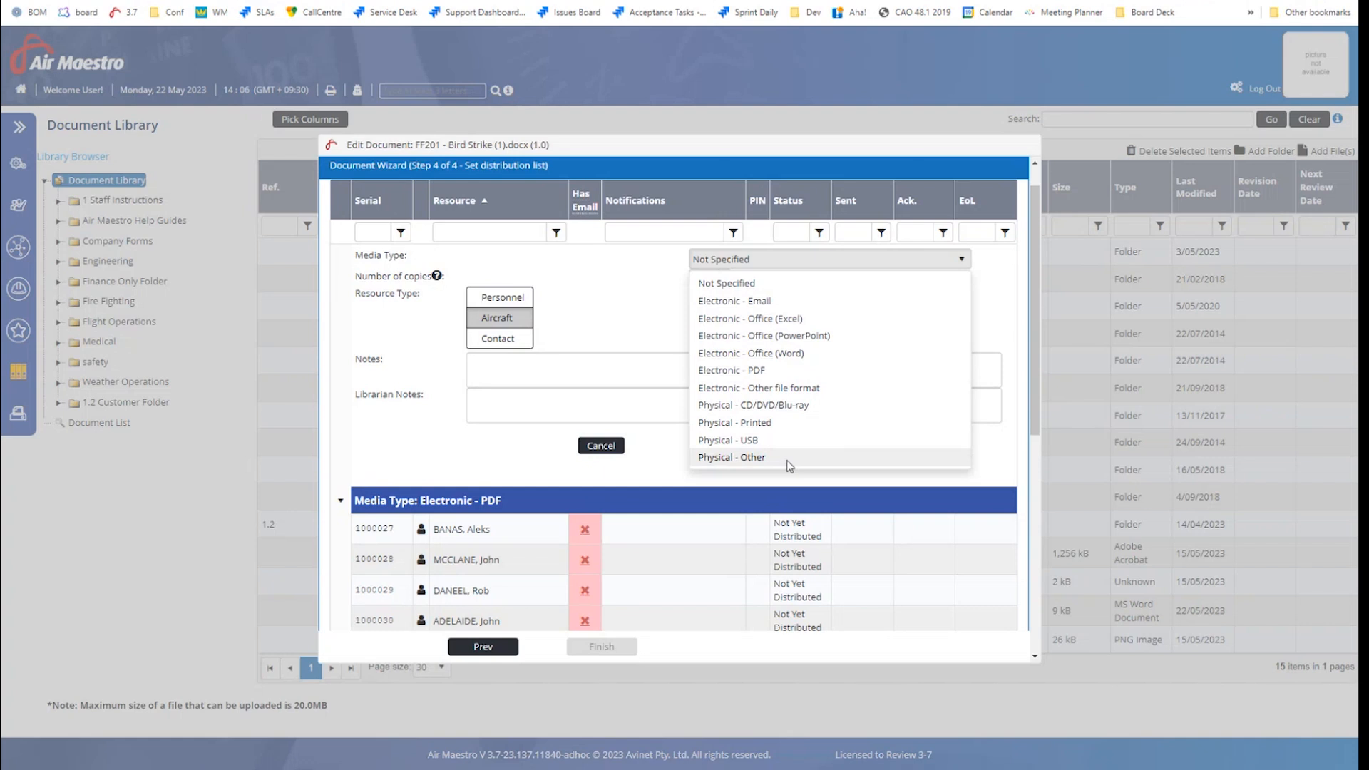
{"action": "left_click", "coordinate": [783, 423]}
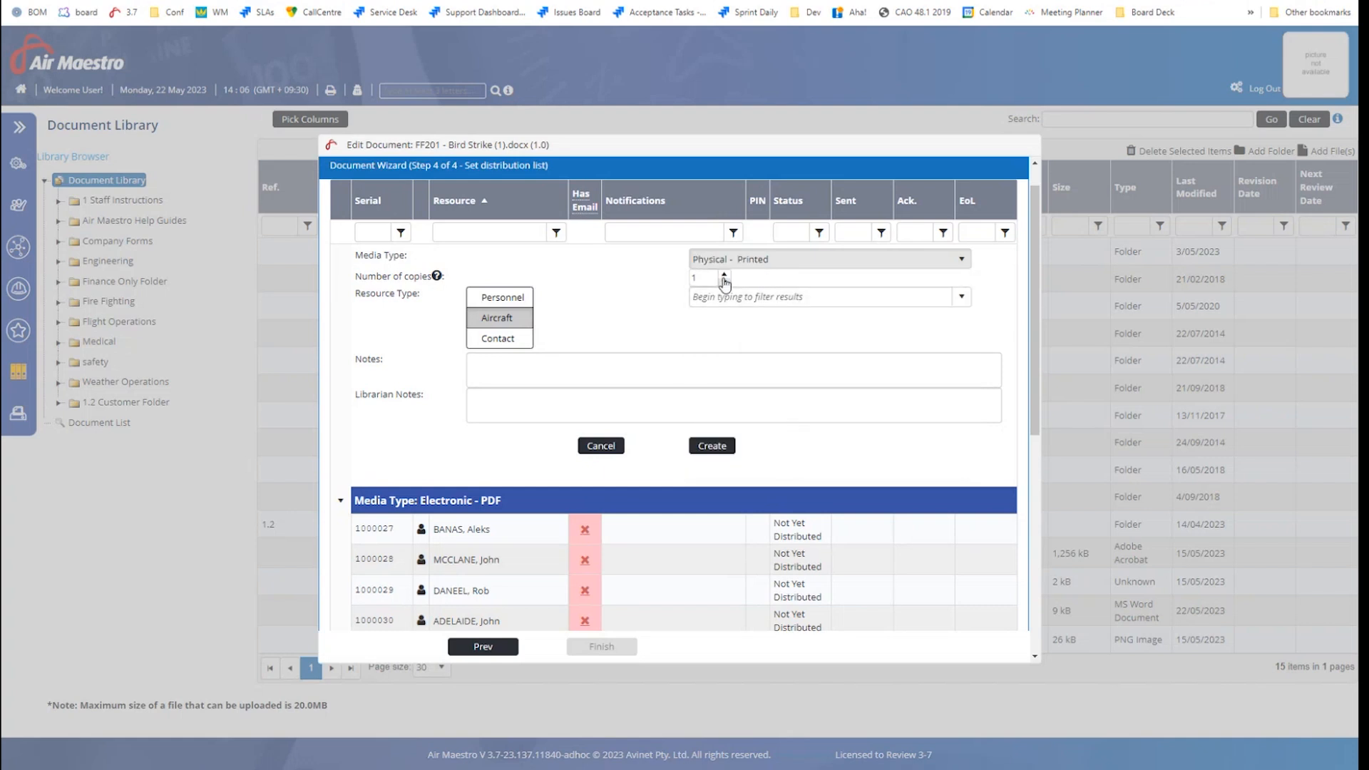
{"action": "left_click", "coordinate": [724, 274]}
{"action": "left_click", "coordinate": [723, 274]}
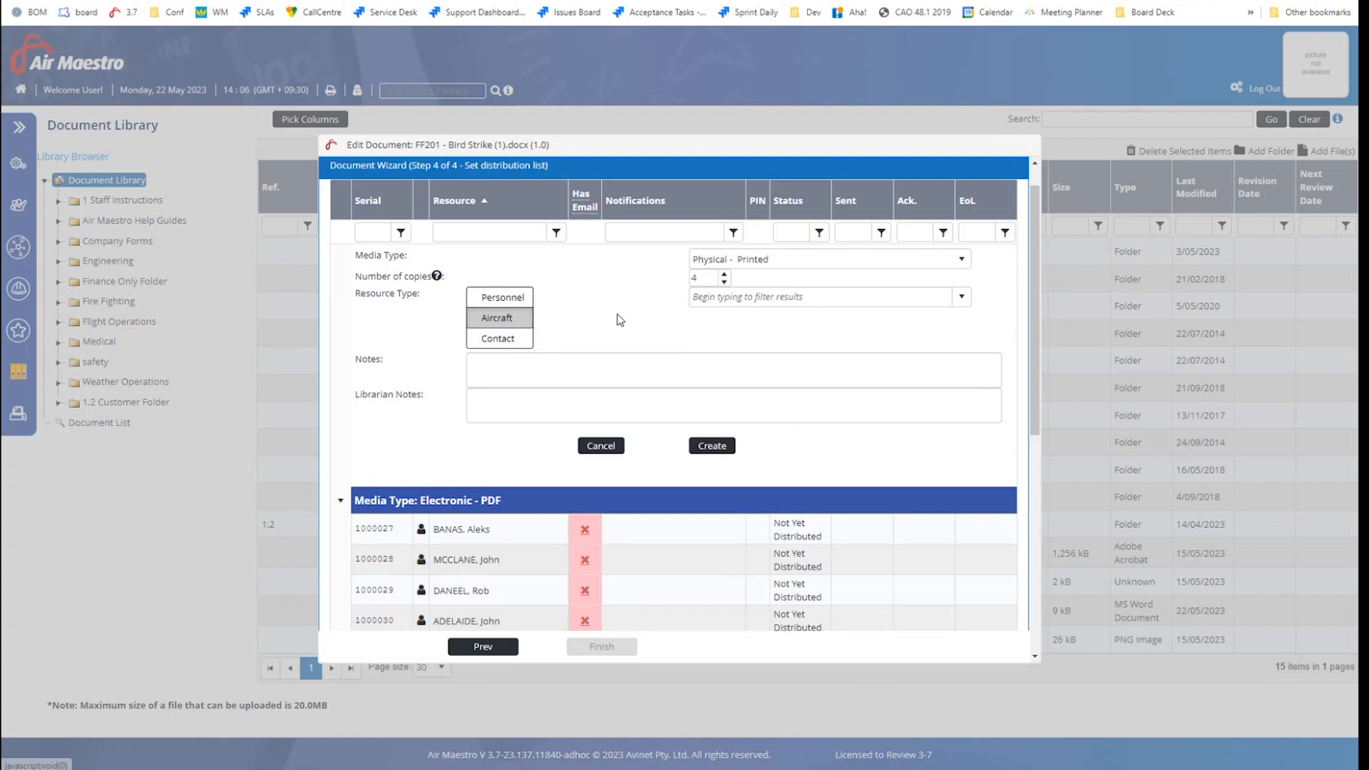
{"action": "left_click", "coordinate": [512, 319]}
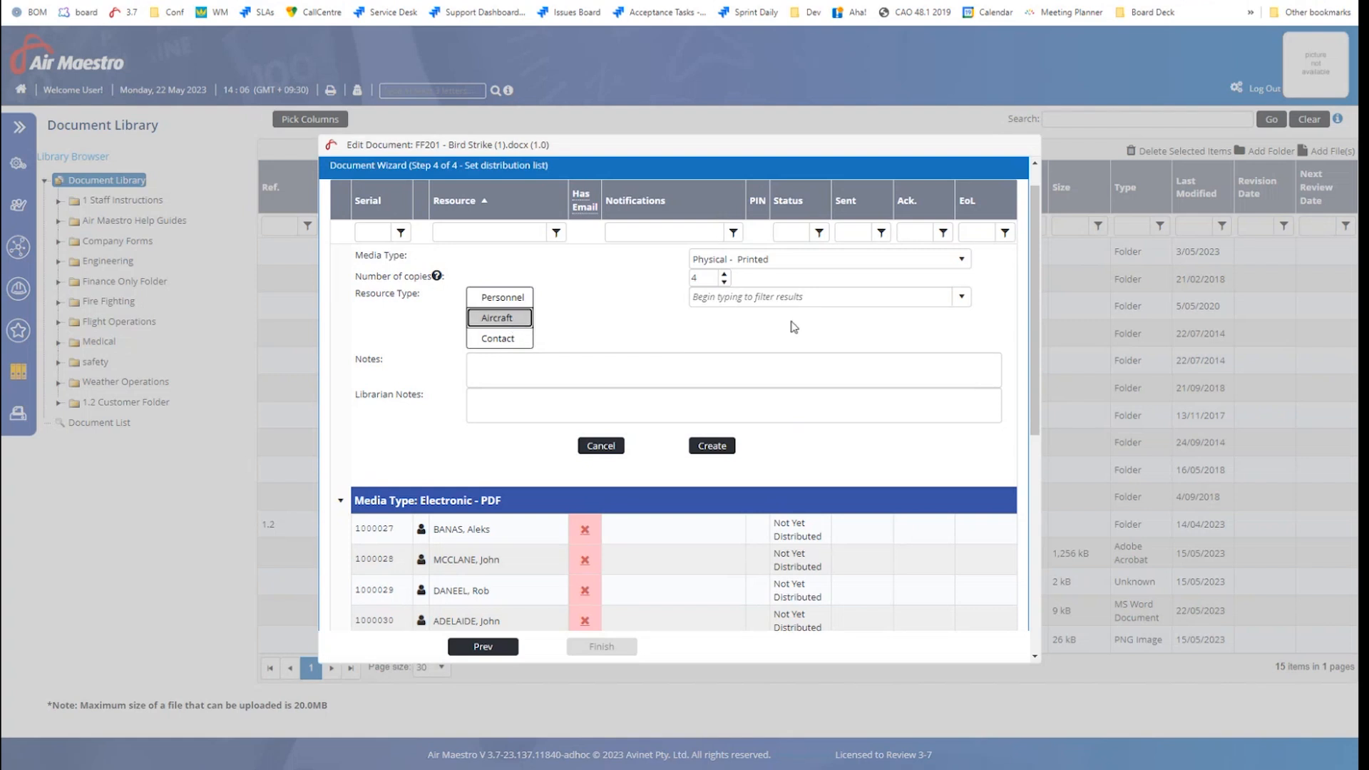
{"action": "left_click", "coordinate": [712, 295]}
{"action": "left_click", "coordinate": [706, 340]}
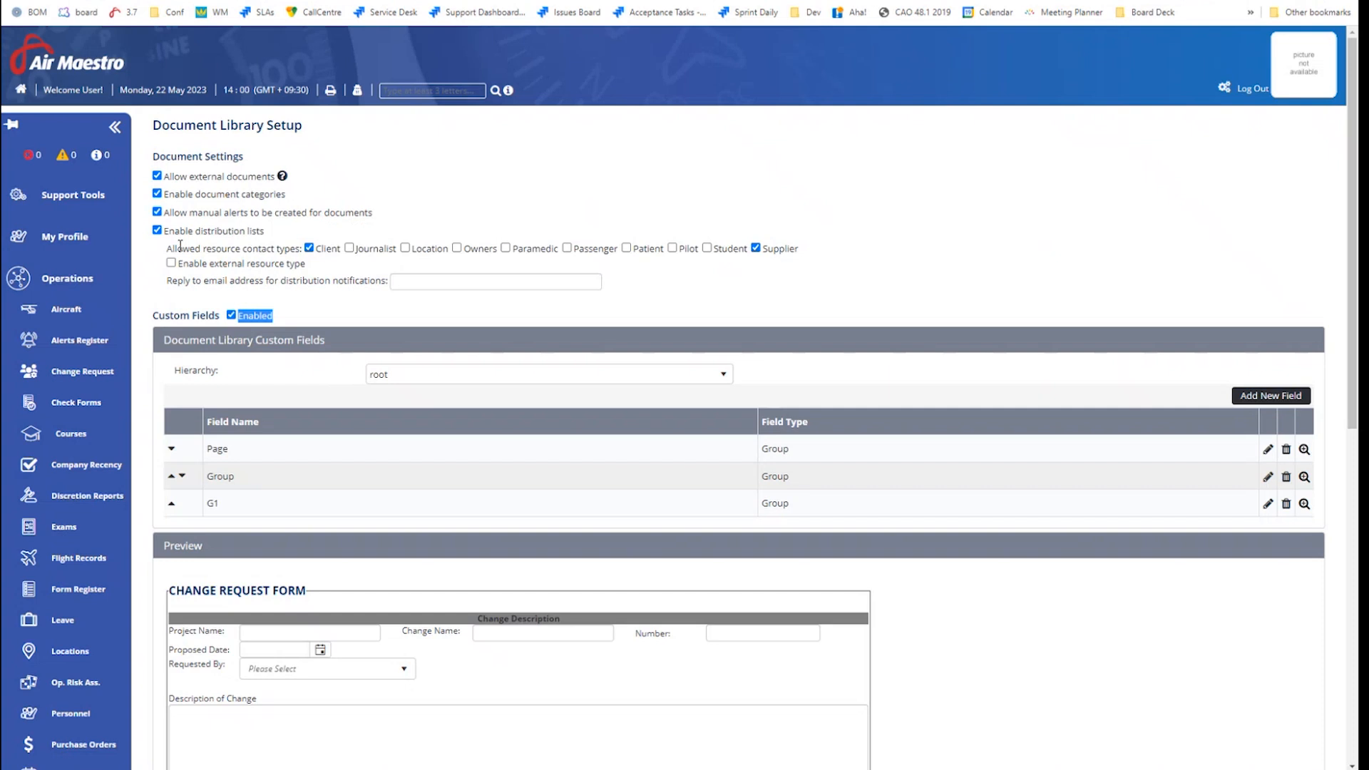
{"action": "left_click_drag", "start_coordinate": [172, 248], "coordinate": [303, 249]}
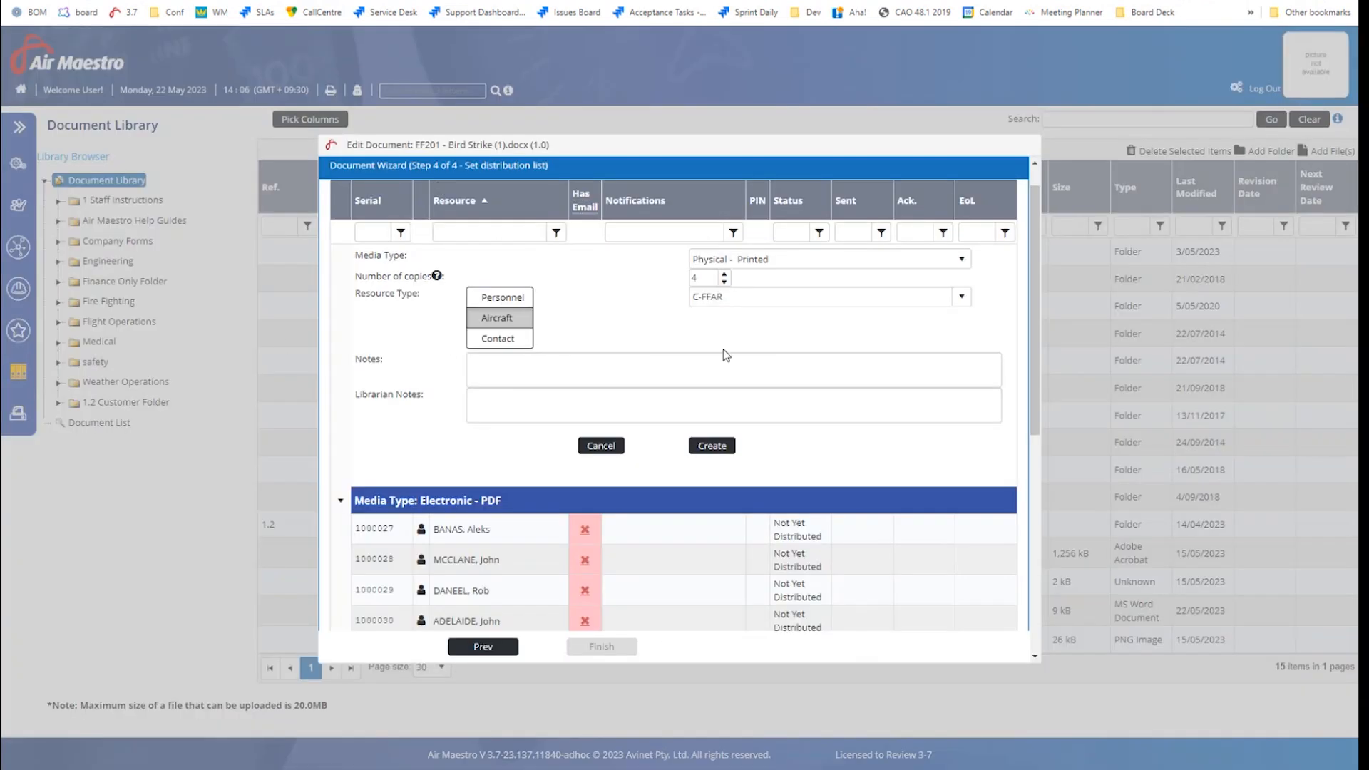
{"action": "left_click", "coordinate": [713, 446]}
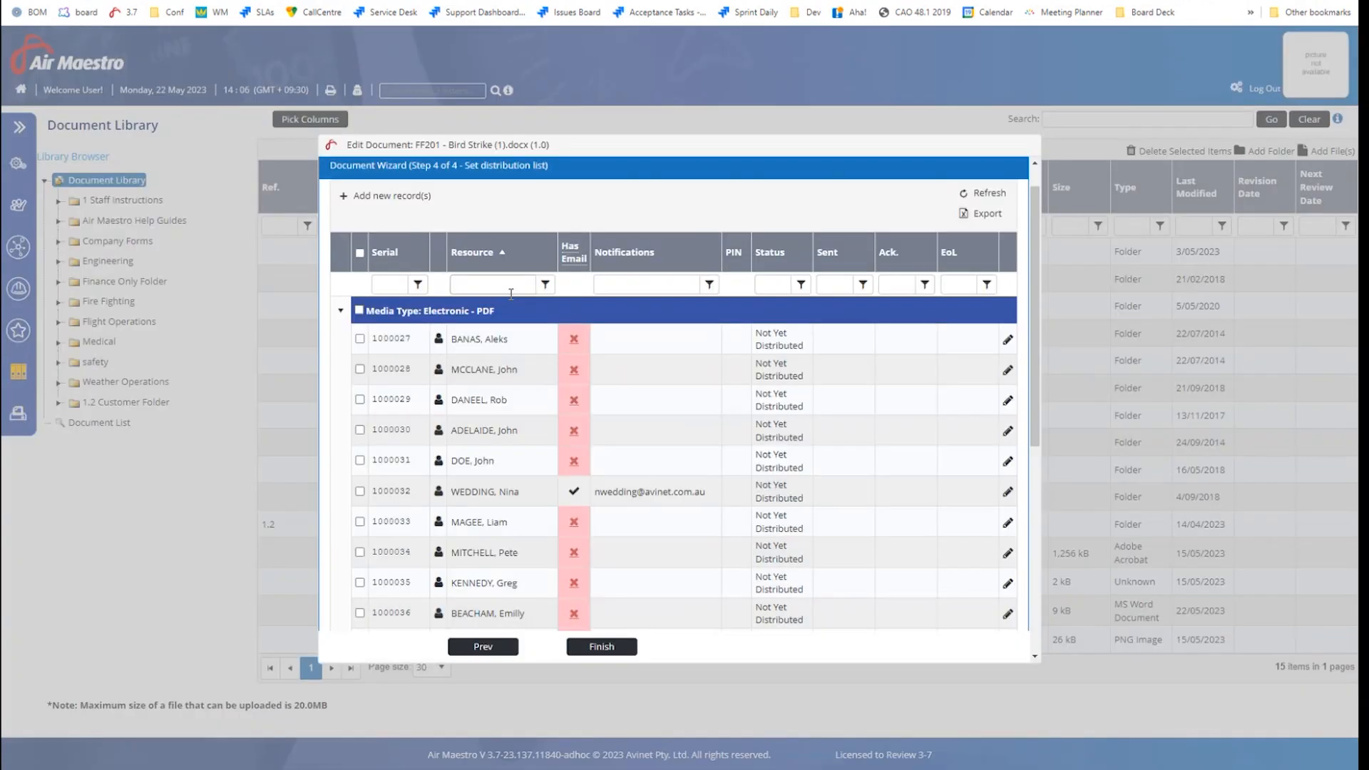
Scroll the distribution list and open the record of a recipient with no e-mail
{"action": "mouse_move", "coordinate": [1033, 297]}
{"action": "left_mouse_down"}
{"action": "mouse_move", "coordinate": [1059, 536]}
{"action": "mouse_move", "coordinate": [1029, 272]}
{"action": "left_mouse_up"}
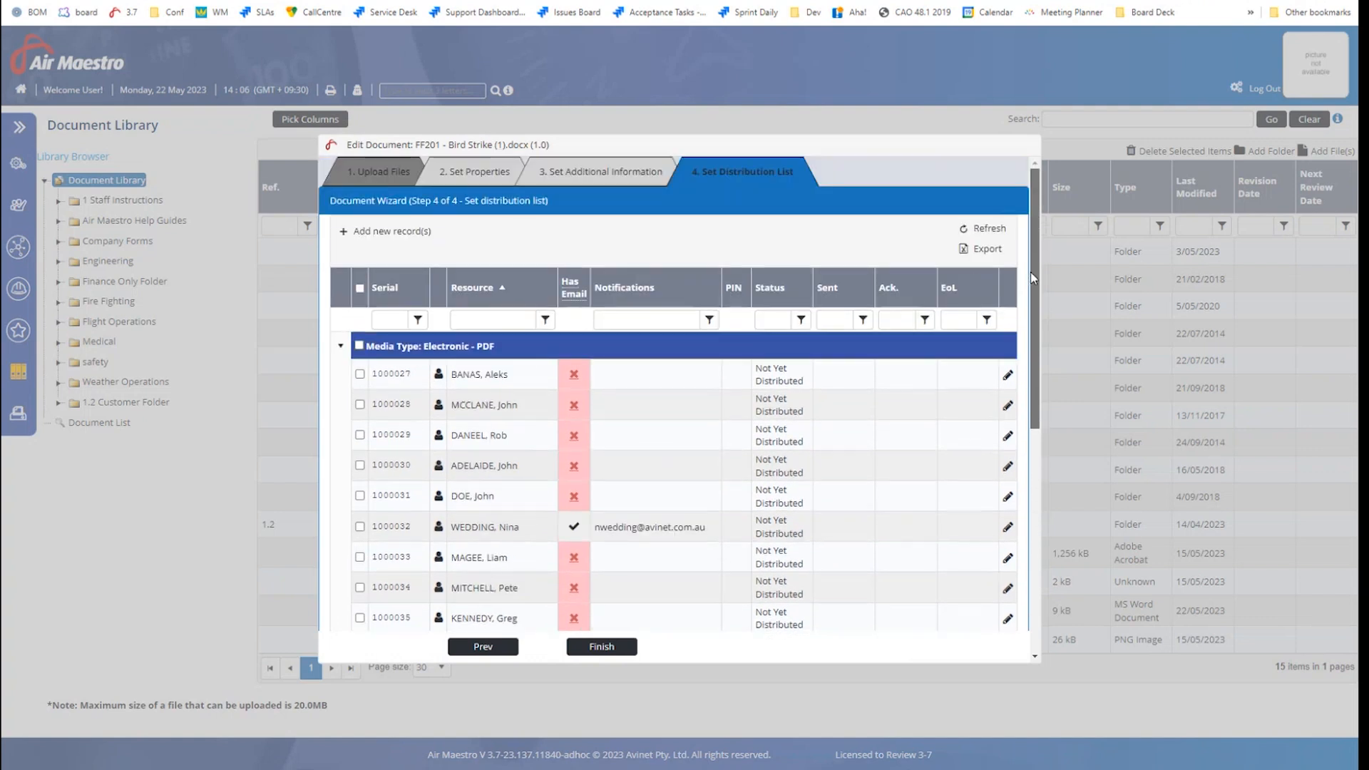
{"action": "scroll", "coordinate": [702, 414], "scroll_direction": "down", "scroll_amount": 1}
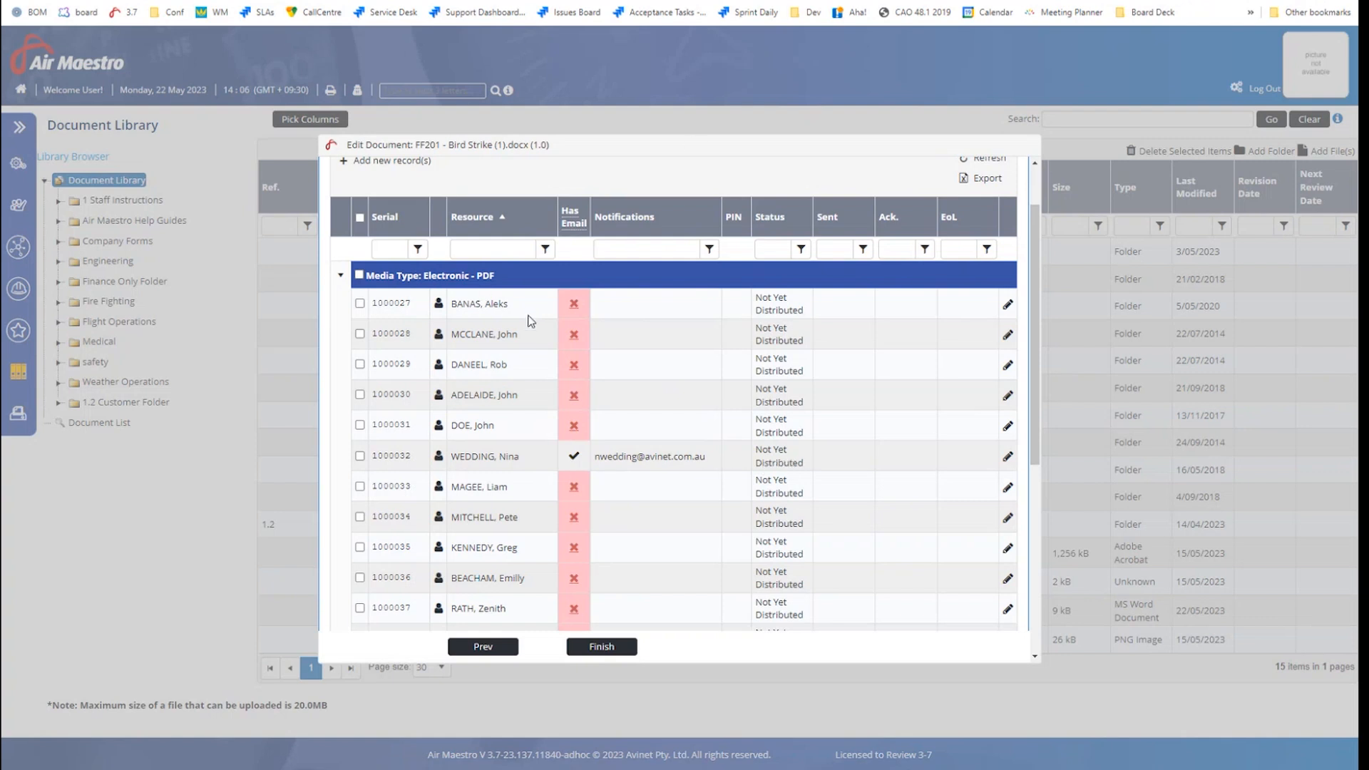
{"action": "left_click", "coordinate": [575, 427]}
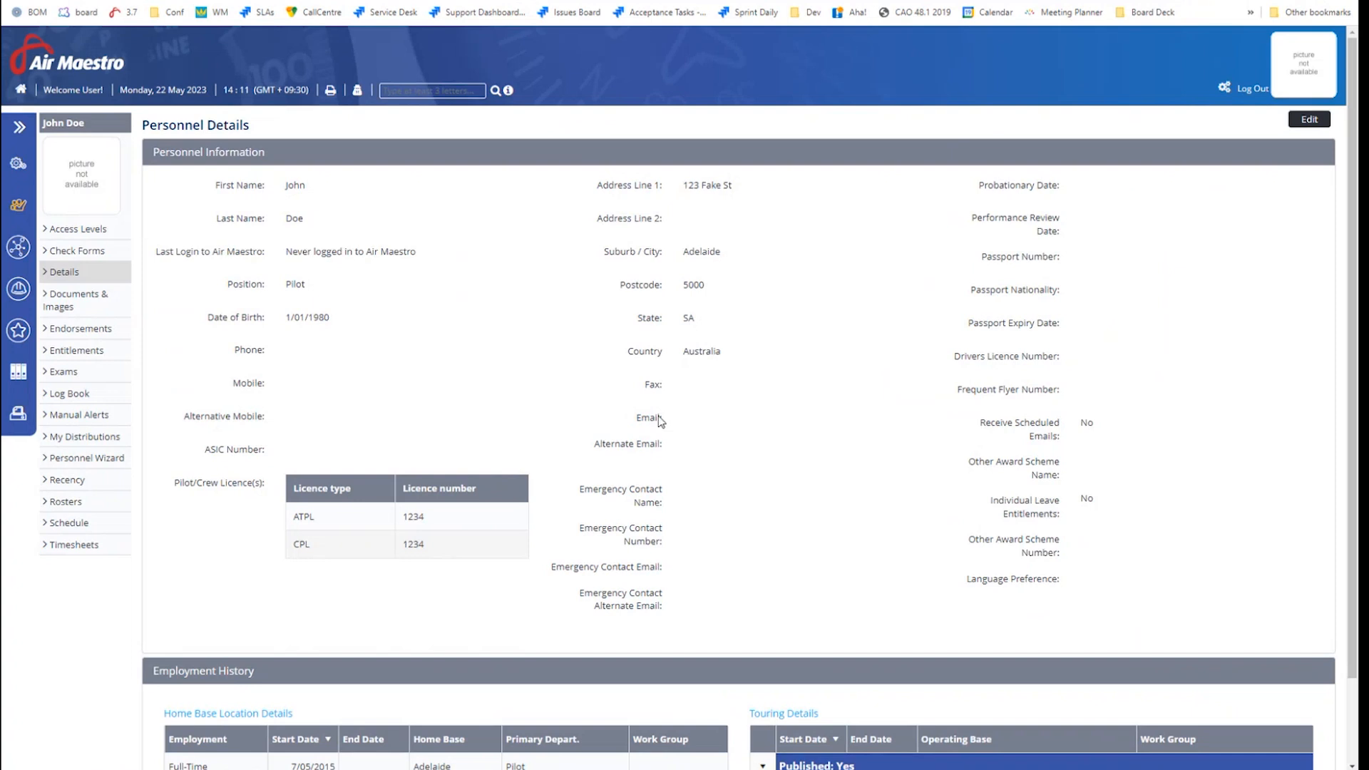
Open the personnel record for editing, check its Email field, and close it unchanged
{"action": "left_click", "coordinate": [1310, 119]}
{"action": "left_click", "coordinate": [713, 378]}
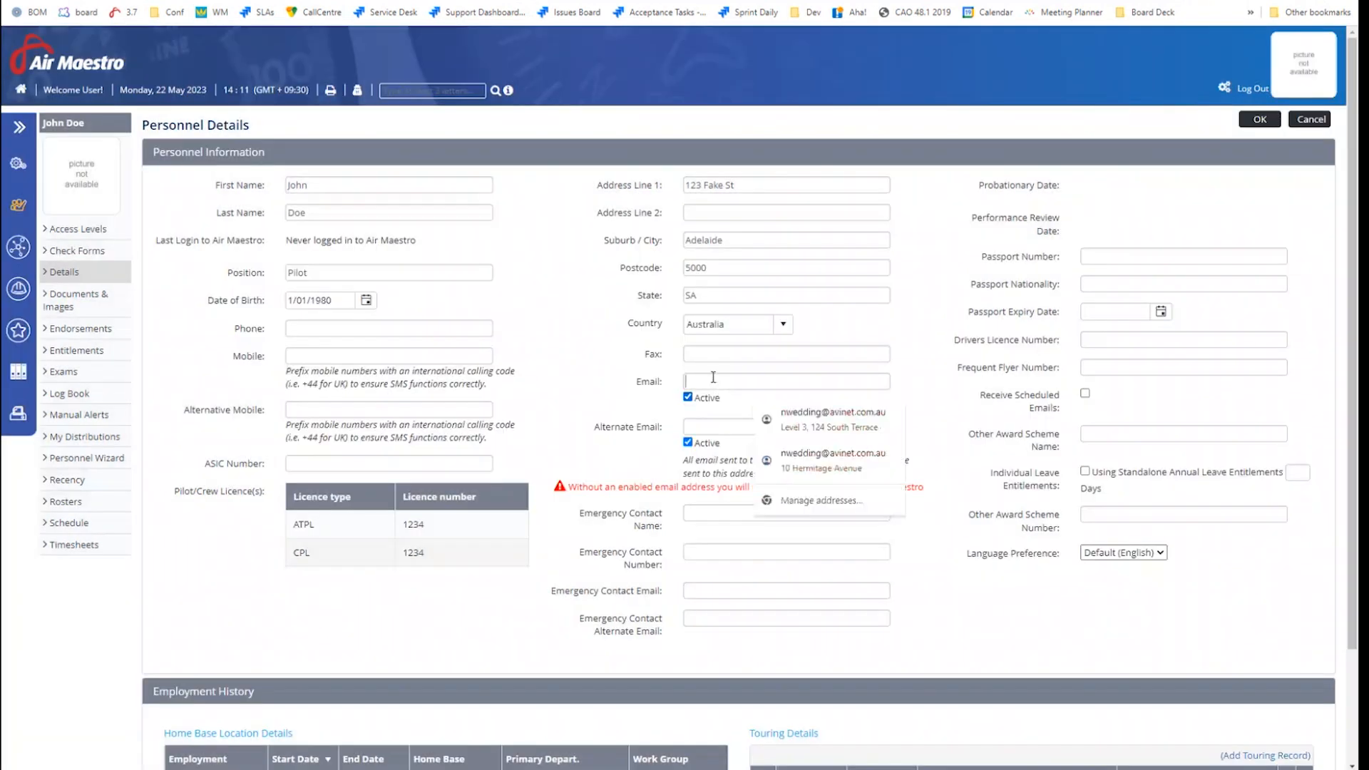
{"action": "left_click", "coordinate": [1262, 121]}
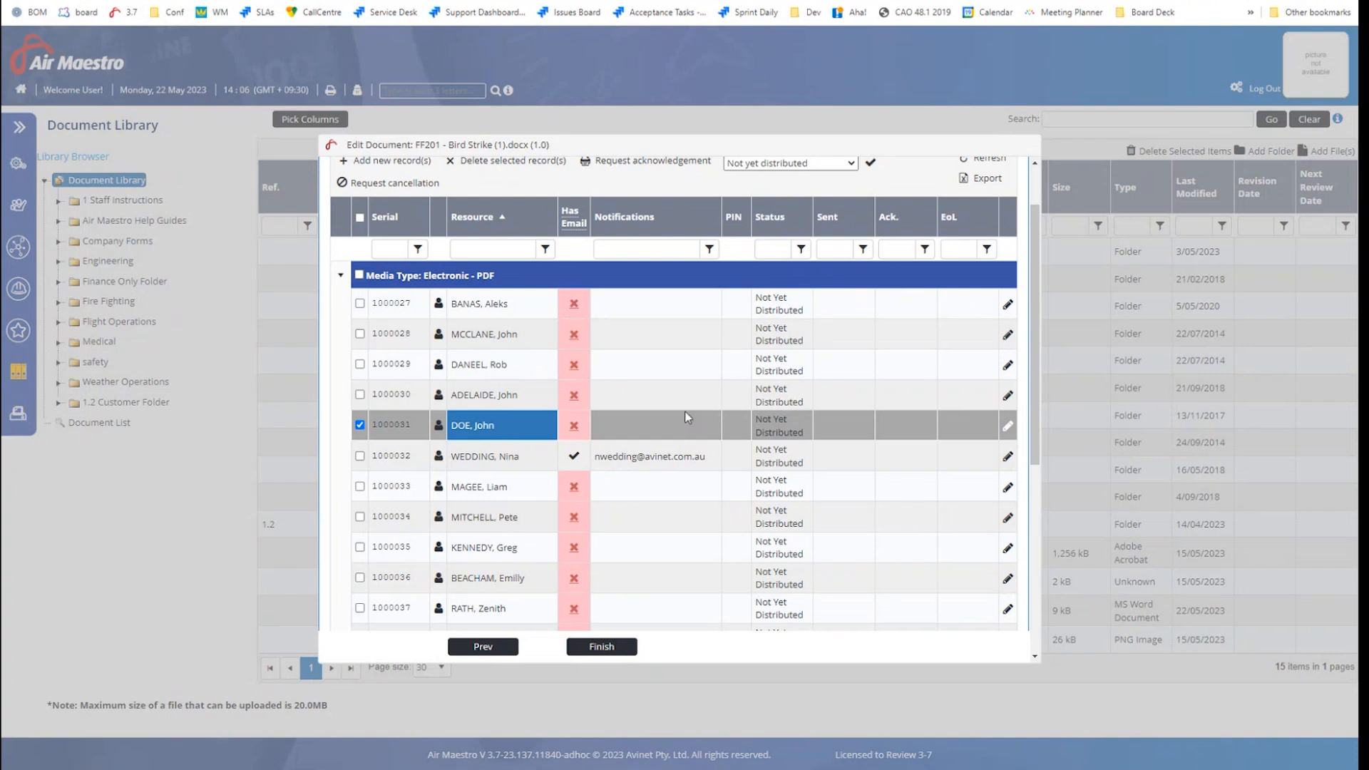
Keep status Not yet distributed, select the whole Electronic - PDF group, and request acknowledgement
{"action": "scroll", "coordinate": [685, 413], "scroll_direction": "up", "scroll_amount": 1}
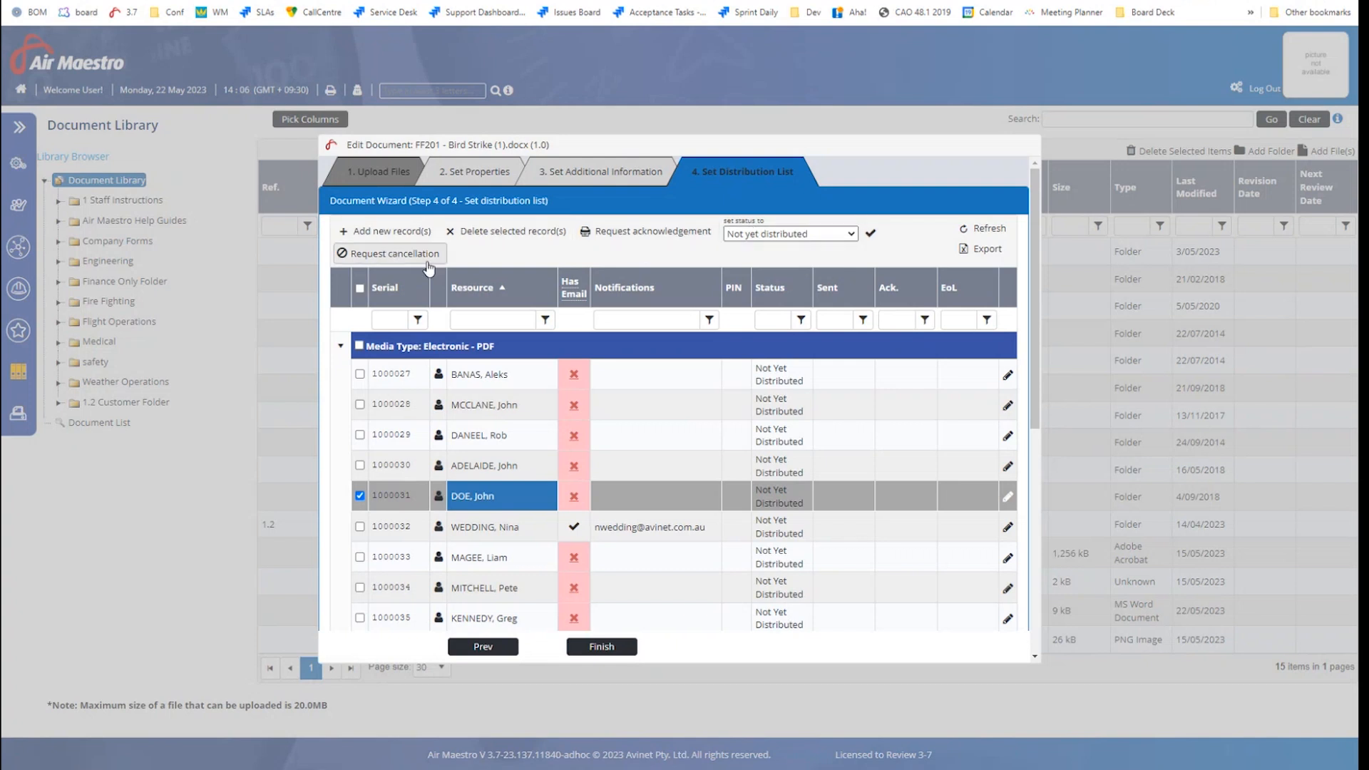
{"action": "left_click", "coordinate": [821, 236]}
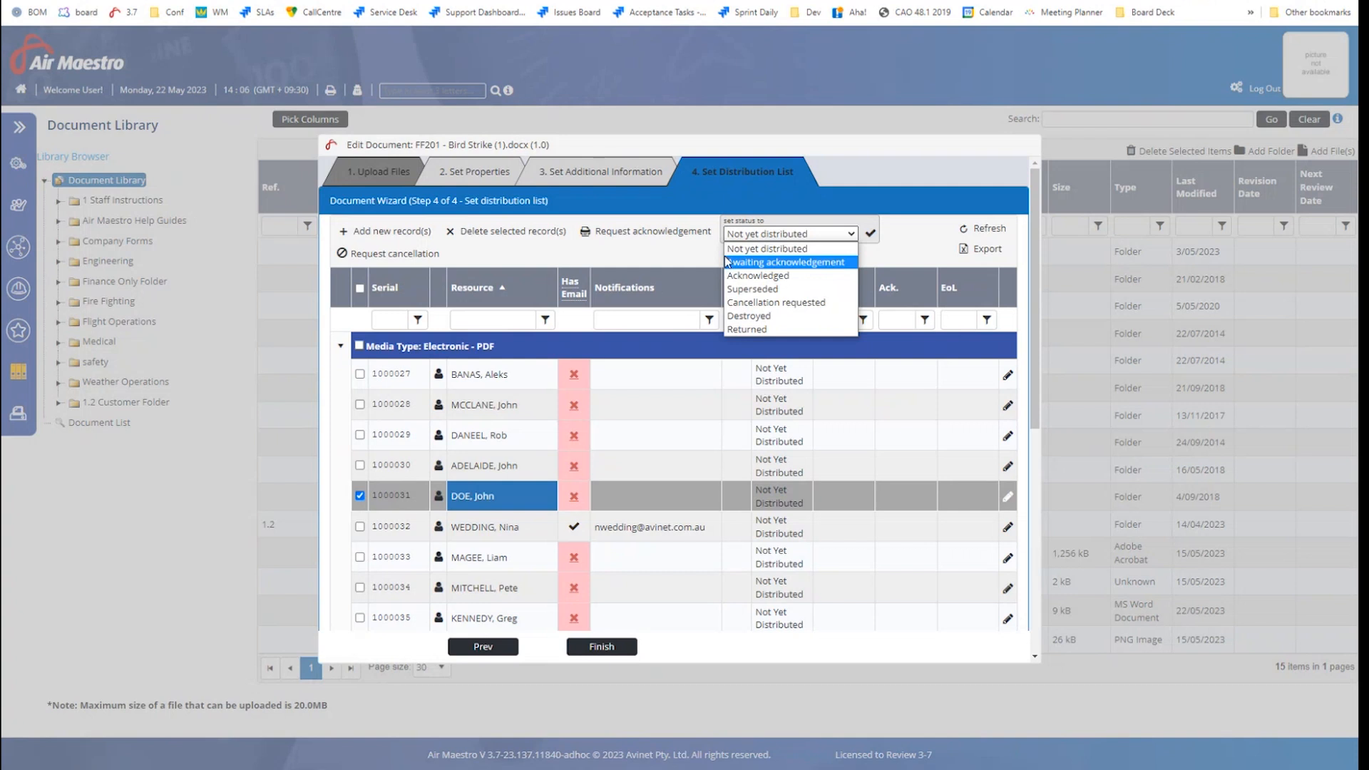
{"action": "left_click", "coordinate": [651, 250]}
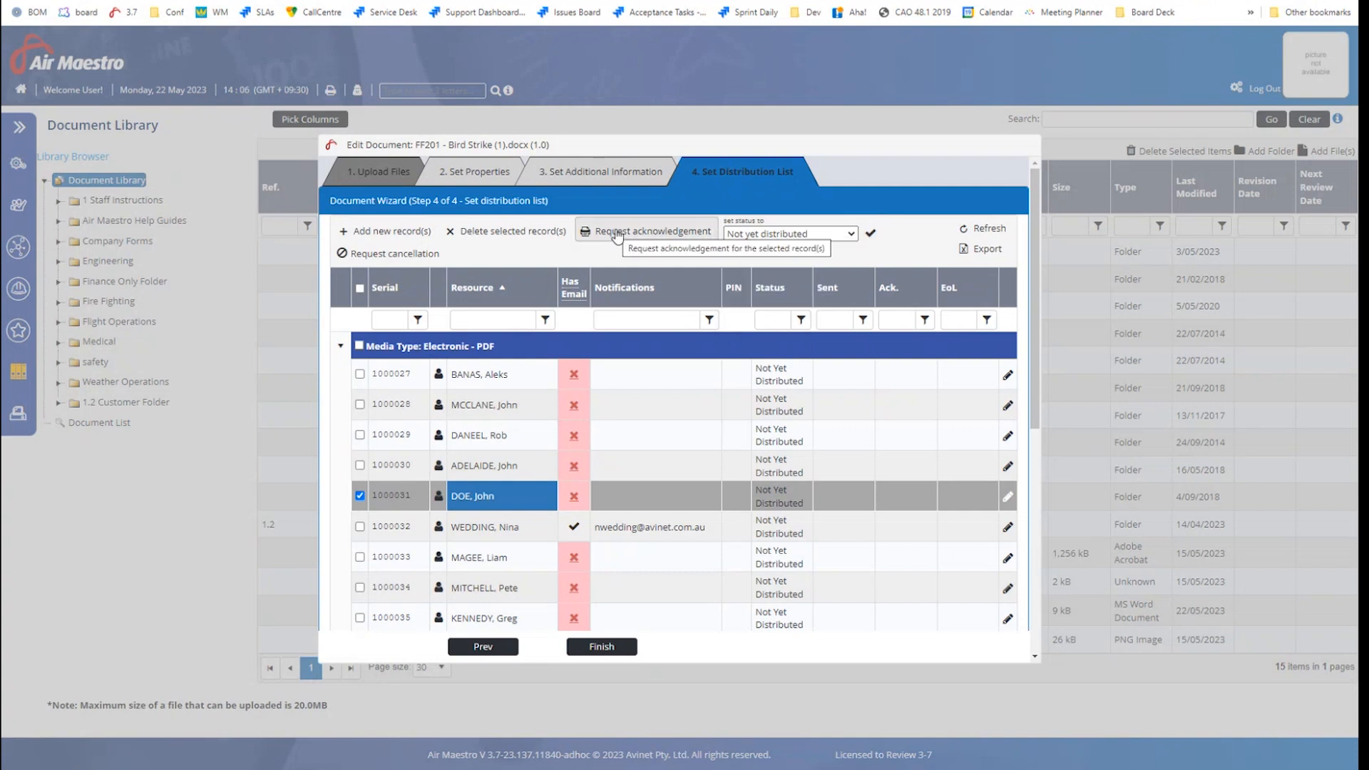
{"action": "left_click", "coordinate": [358, 347]}
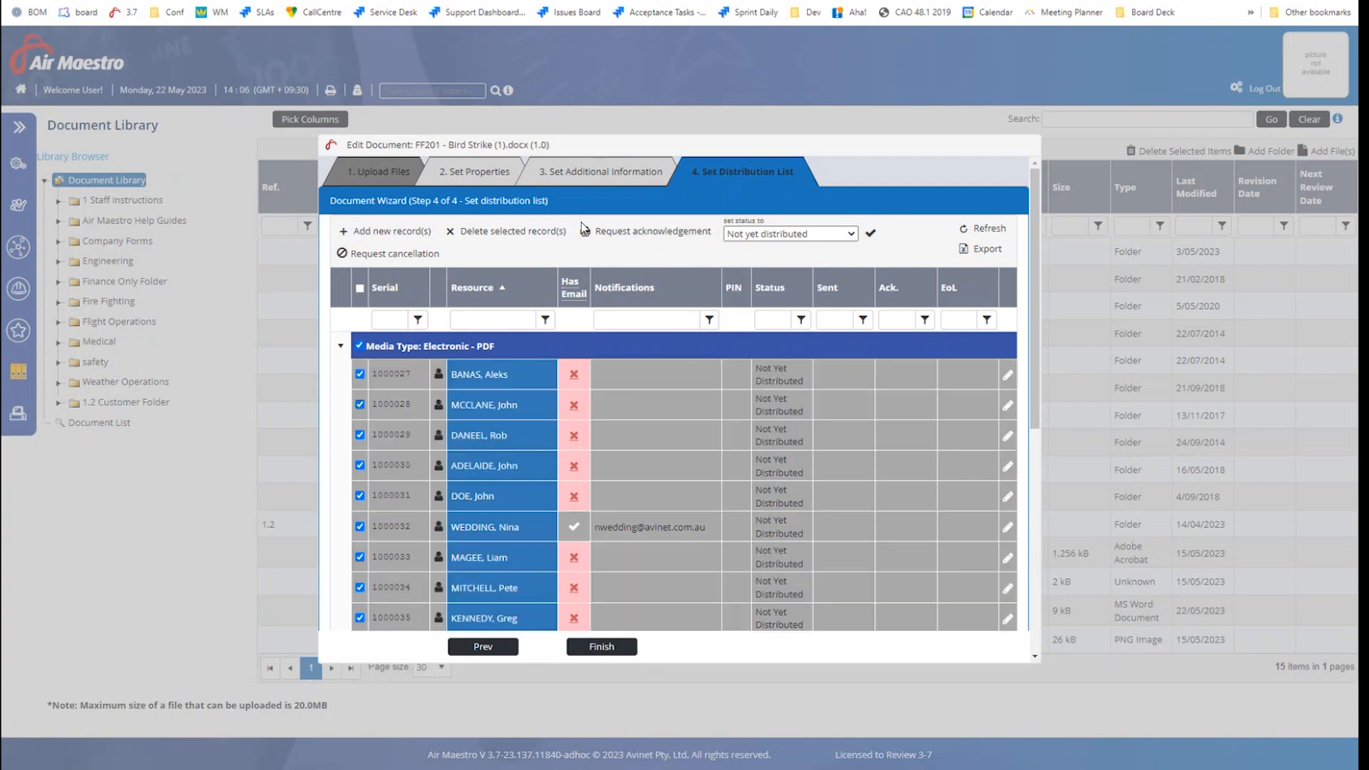
{"action": "left_click", "coordinate": [678, 238]}
Enter the message 'Please read updated document.' and Email and Print it, past the missing-email warning
{"action": "left_click", "coordinate": [594, 294]}
{"action": "type", "text": "Please"}
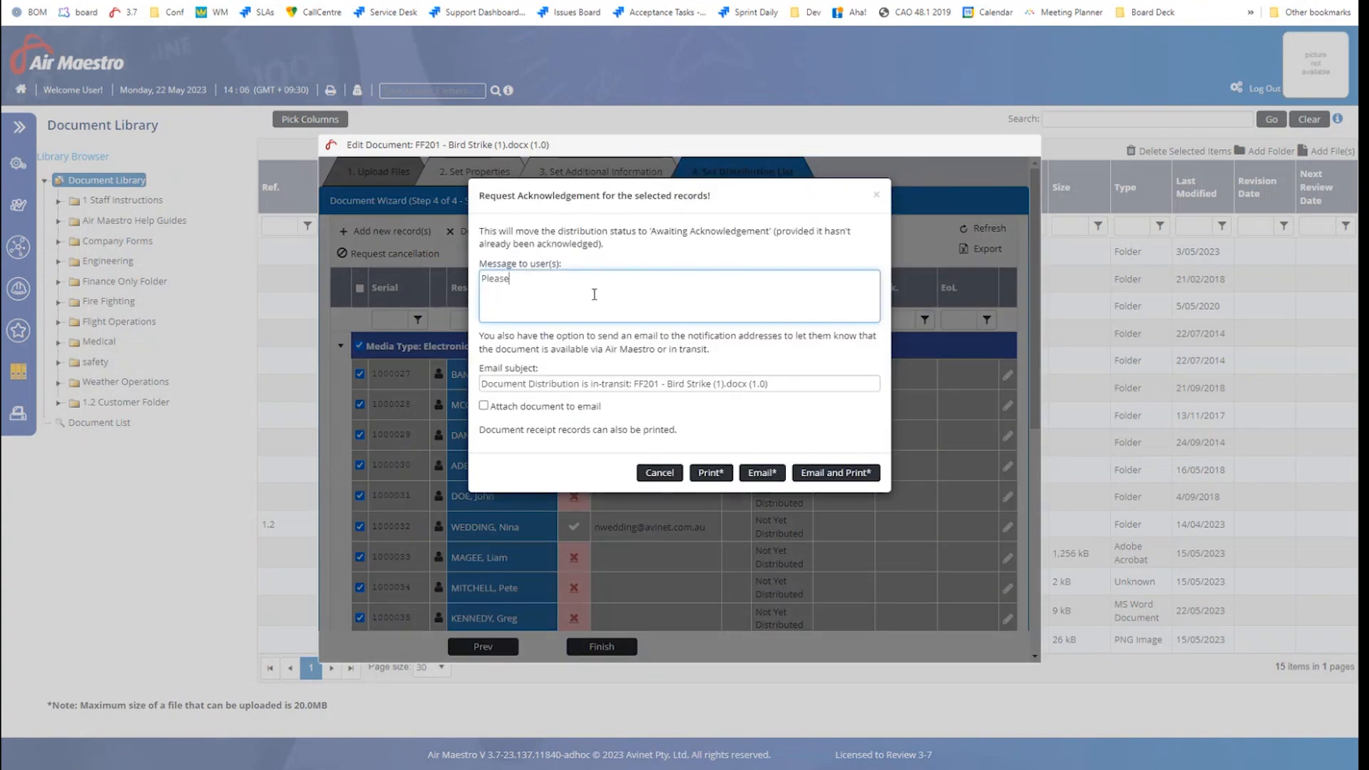
{"action": "type", "text": " read updated document."}
{"action": "left_click", "coordinate": [761, 482]}
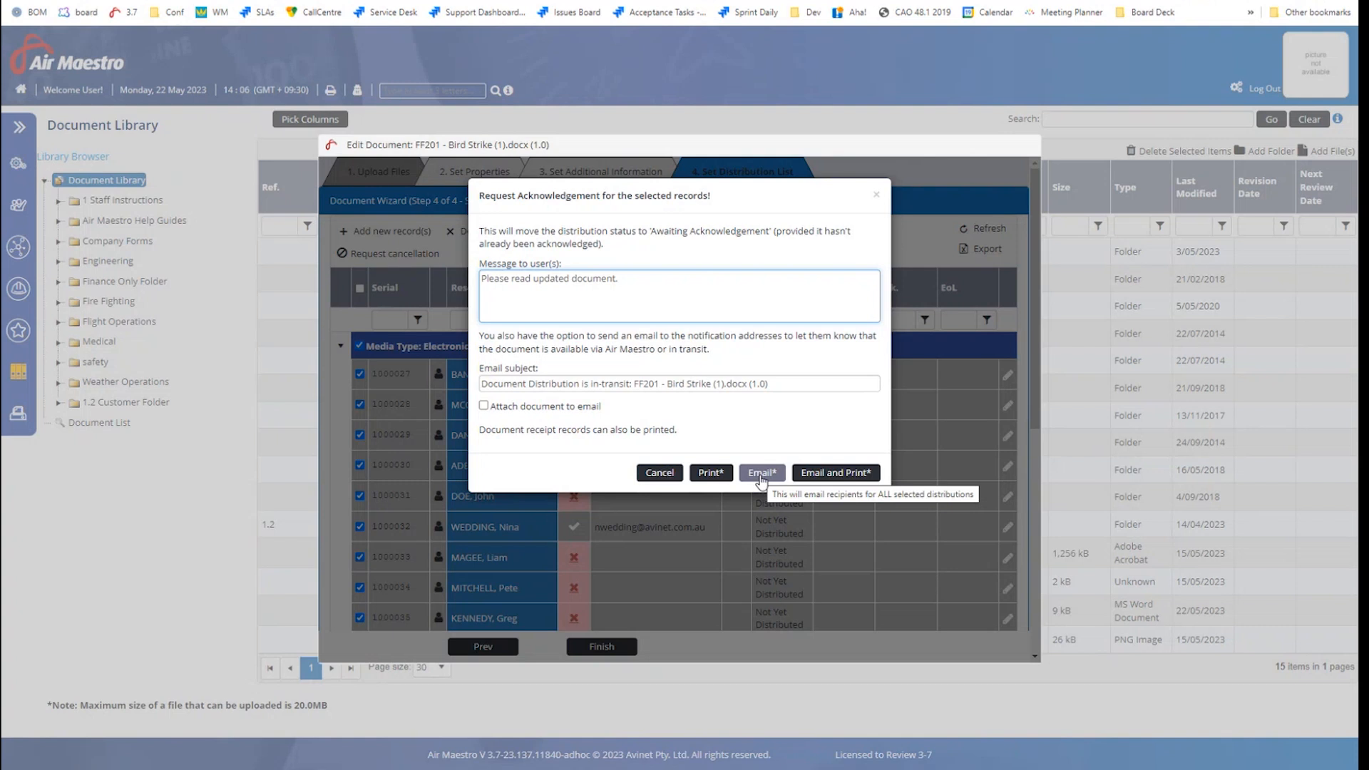
{"action": "left_click", "coordinate": [841, 474]}
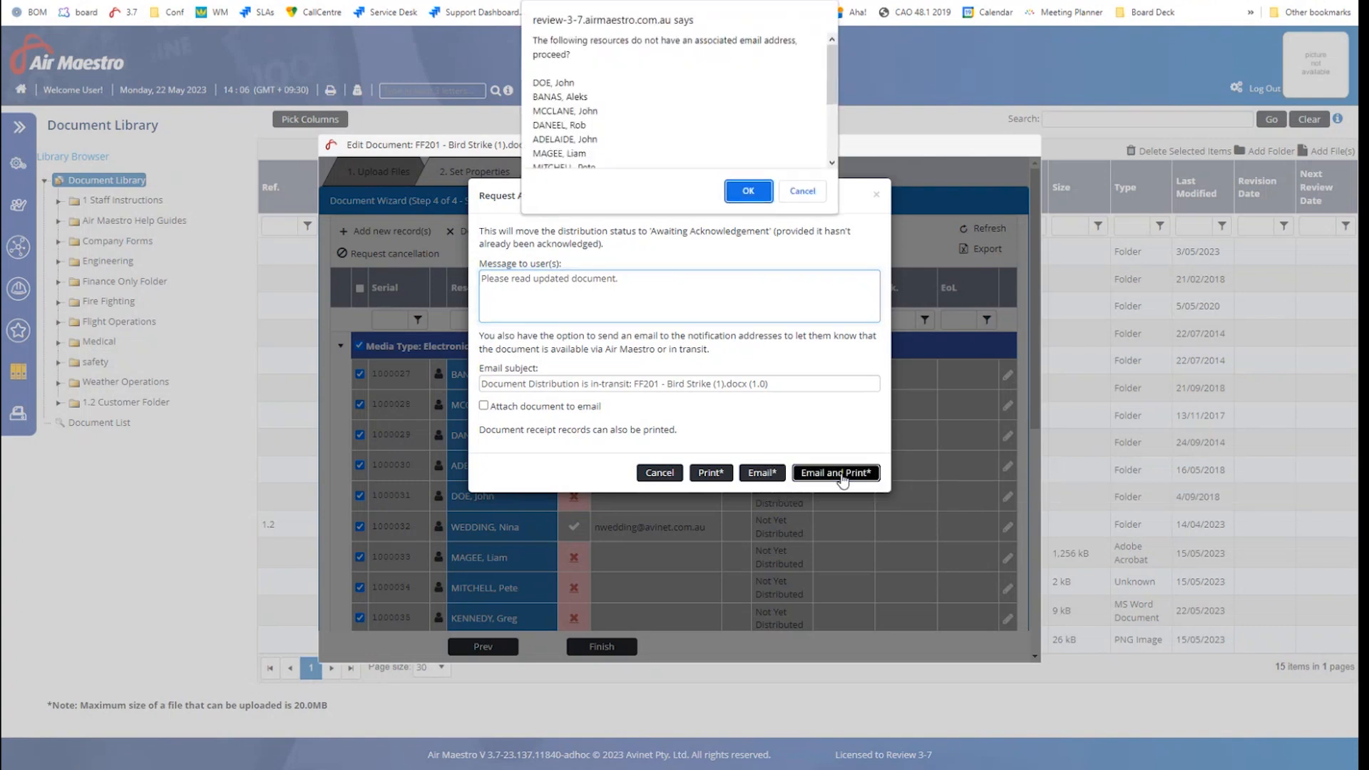
{"action": "scroll", "coordinate": [628, 121], "scroll_direction": "down", "scroll_amount": 3}
{"action": "scroll", "coordinate": [625, 119], "scroll_direction": "up", "scroll_amount": 3}
{"action": "left_click", "coordinate": [747, 193]}
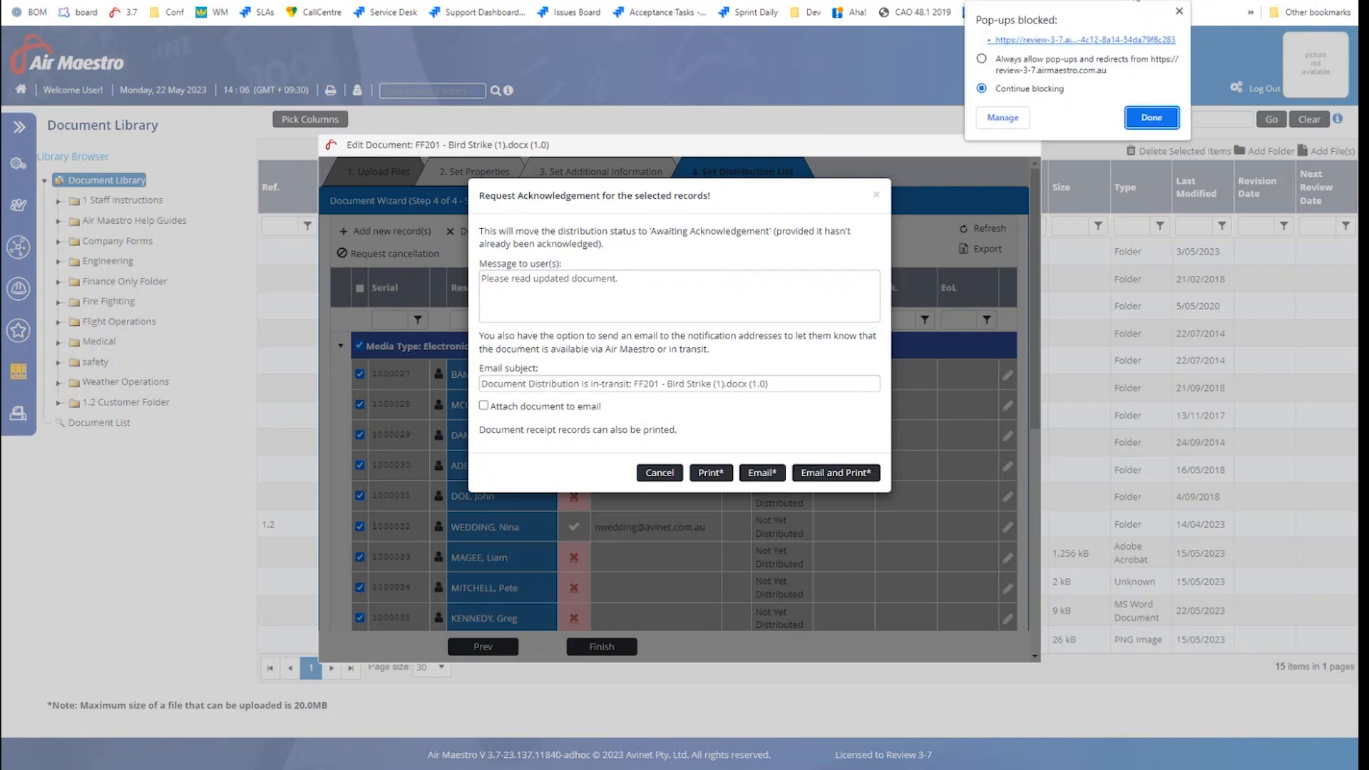
Always allow pop-ups, resend the request, then close the receipts page and request window
{"action": "left_click", "coordinate": [1007, 63]}
{"action": "left_click", "coordinate": [1152, 118]}
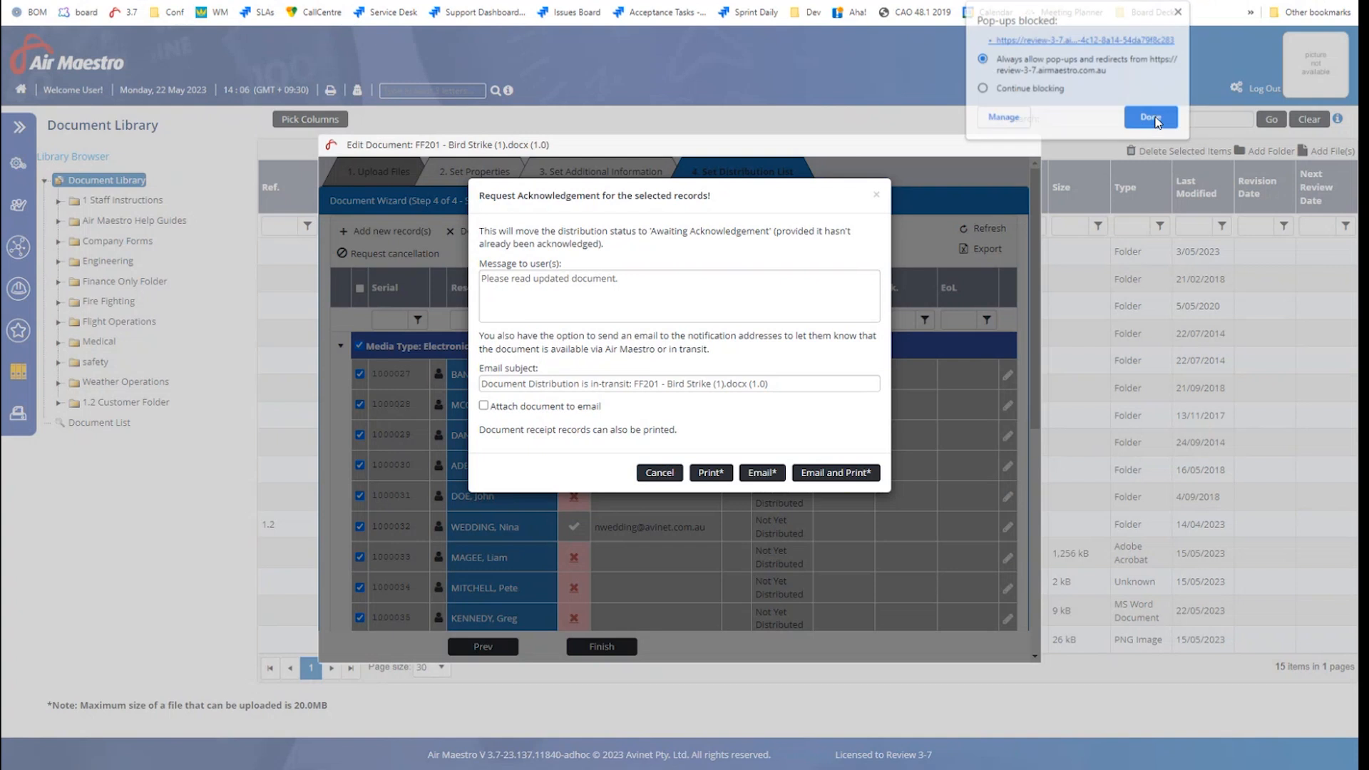
{"action": "left_click", "coordinate": [850, 473]}
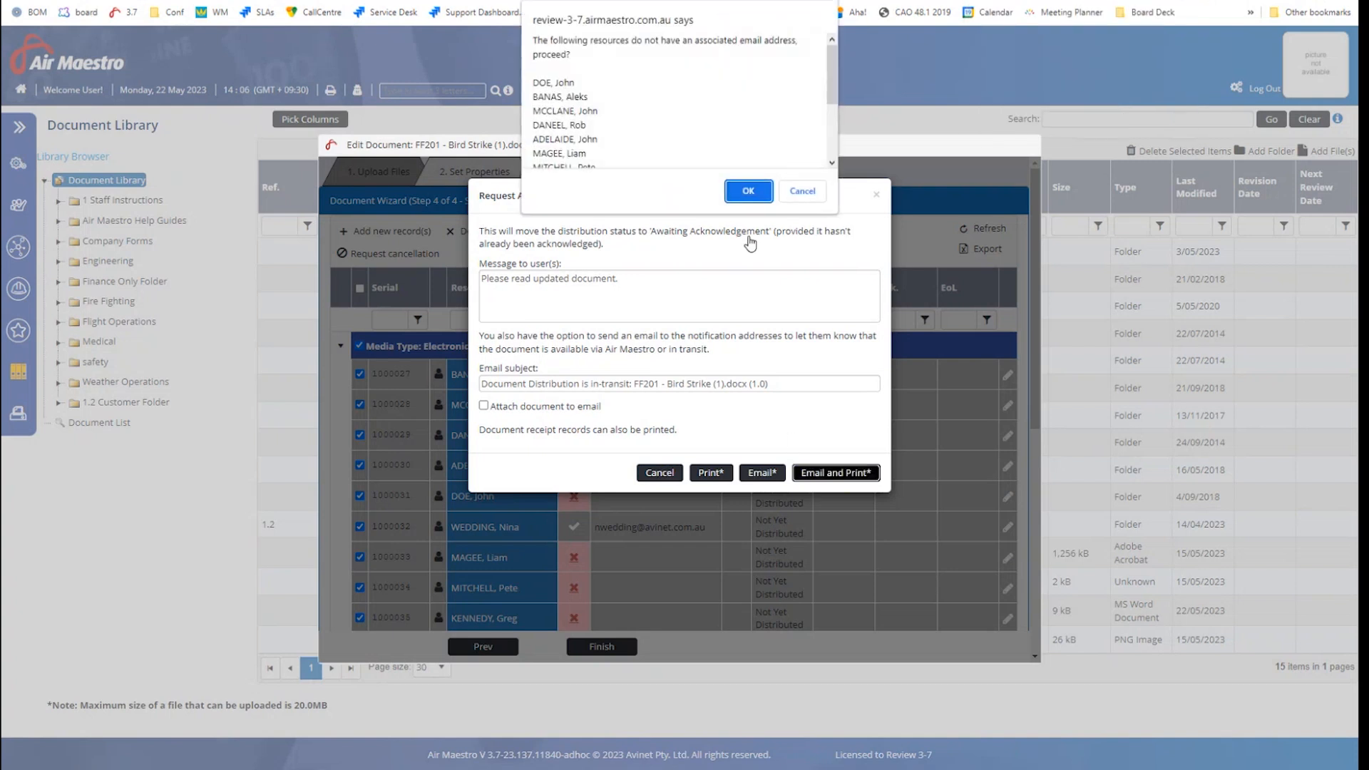
{"action": "left_click", "coordinate": [747, 193]}
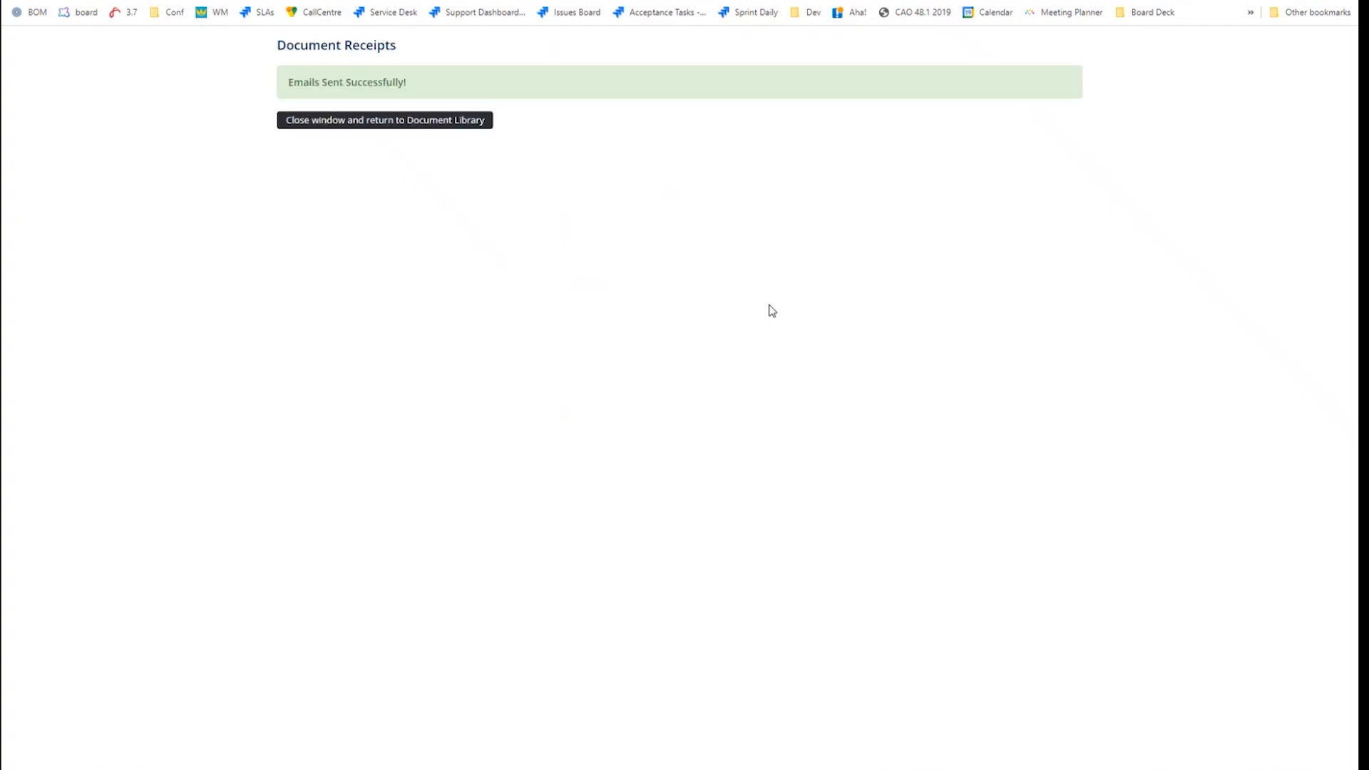
{"action": "left_click", "coordinate": [358, 123]}
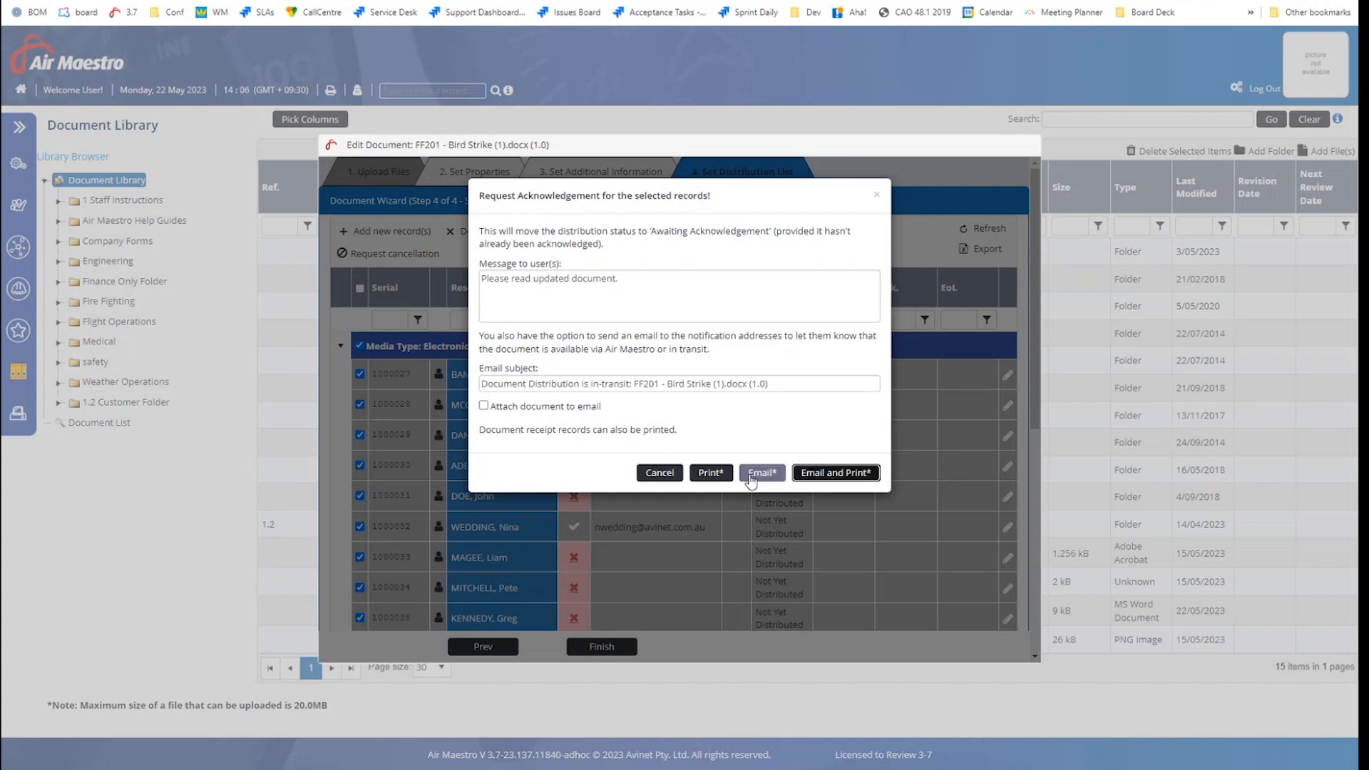
{"action": "left_click", "coordinate": [880, 196]}
Switch the selection from the Electronic - PDF group to the Physical - Printed group
{"action": "scroll", "coordinate": [600, 427], "scroll_direction": "down", "scroll_amount": 5}
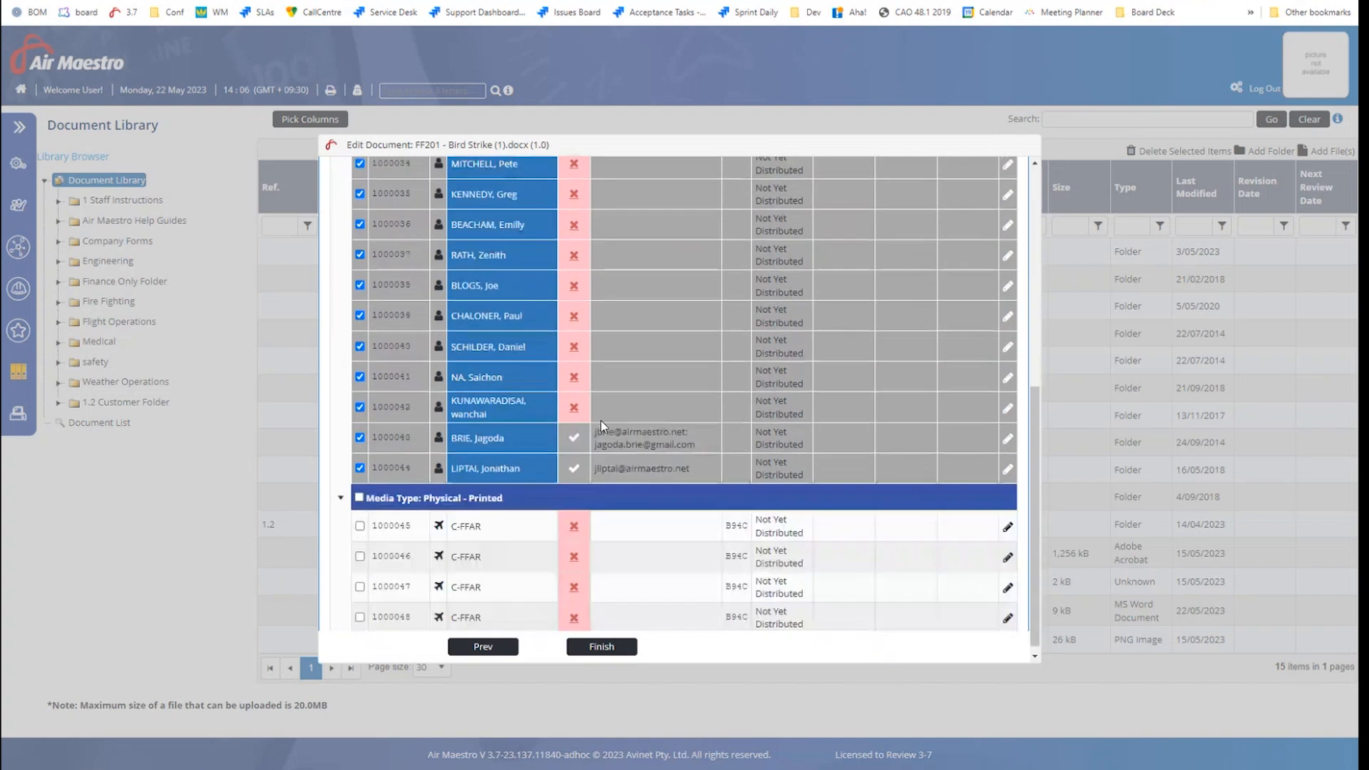
{"action": "scroll", "coordinate": [606, 400], "scroll_direction": "up", "scroll_amount": 5}
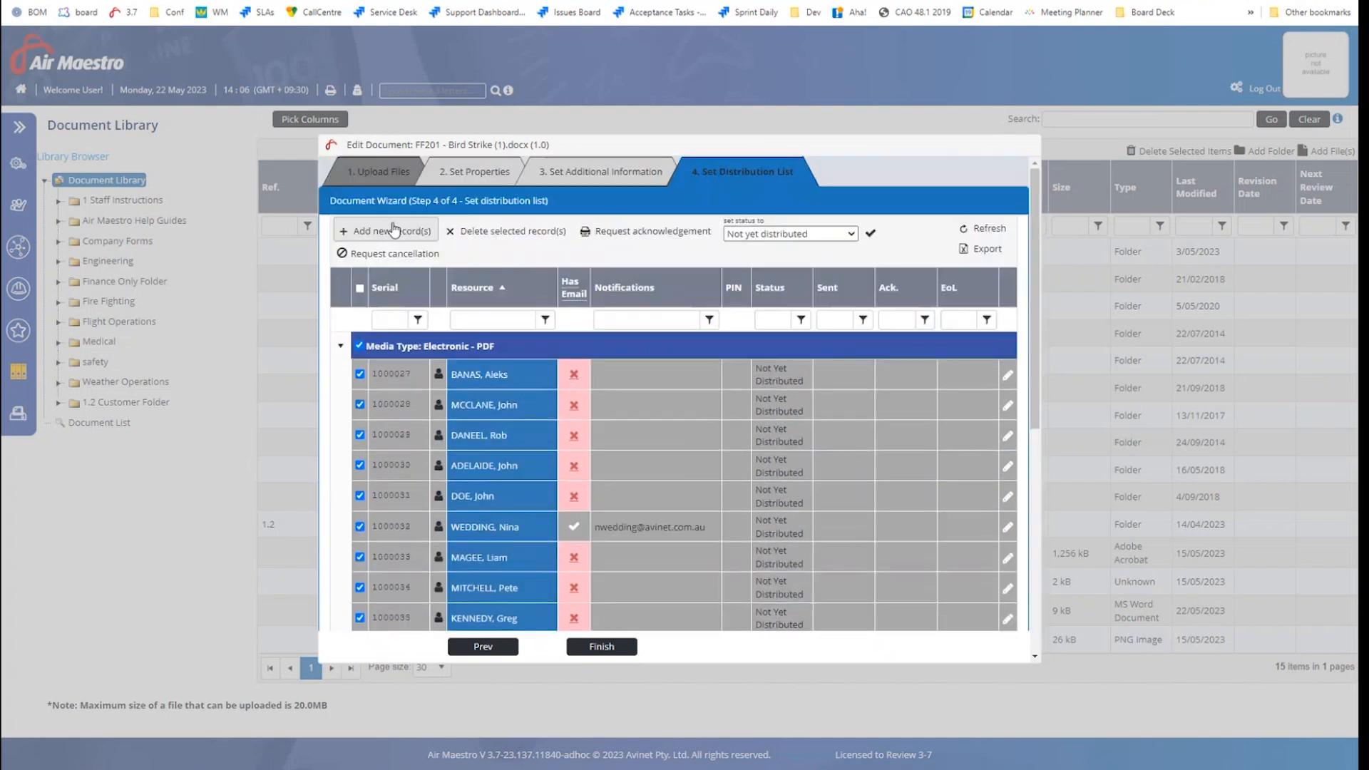
{"action": "left_click", "coordinate": [360, 346]}
{"action": "scroll", "coordinate": [424, 389], "scroll_direction": "down", "scroll_amount": 5}
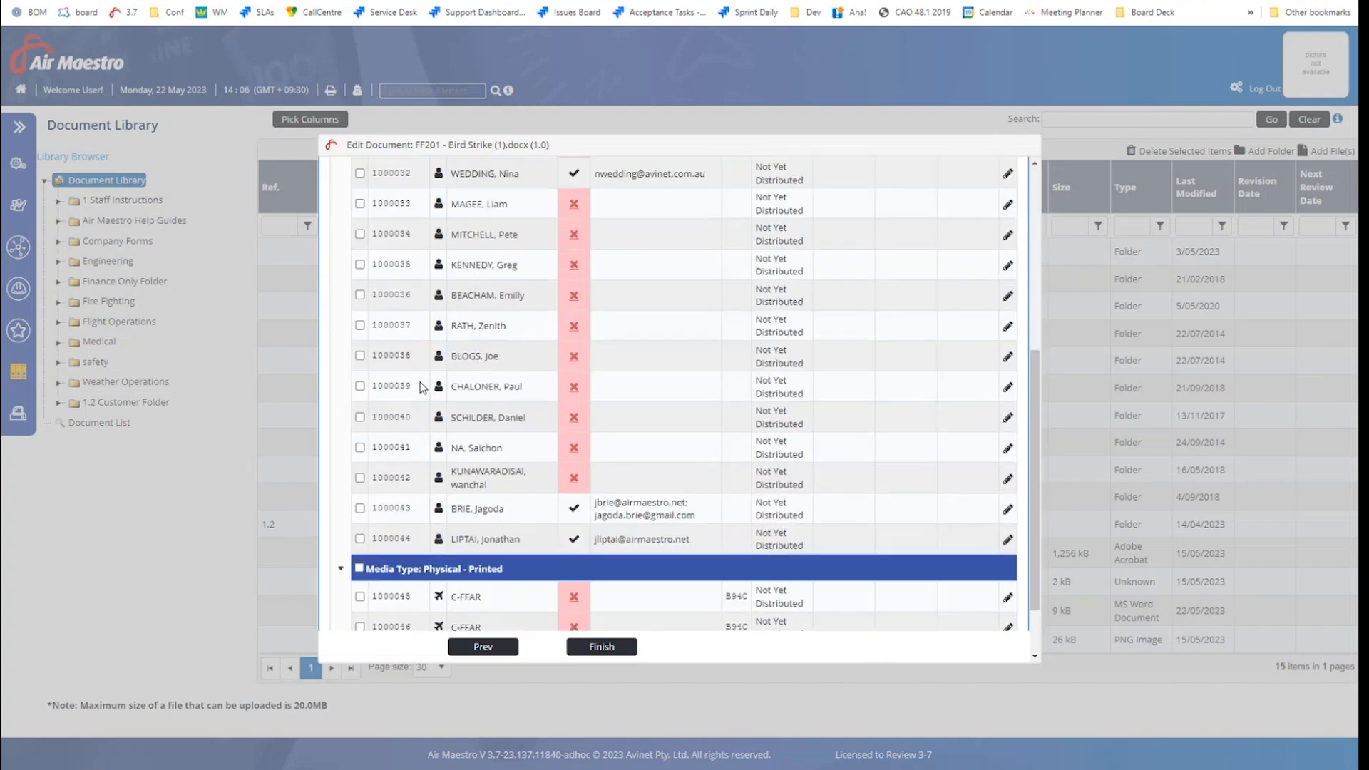
{"action": "scroll", "coordinate": [422, 387], "scroll_direction": "down", "scroll_amount": 1}
{"action": "left_click", "coordinate": [358, 491]}
Request acknowledgement with Email and Print, proceeding although C-FFAR has no email address
{"action": "scroll", "coordinate": [535, 371], "scroll_direction": "up", "scroll_amount": 6}
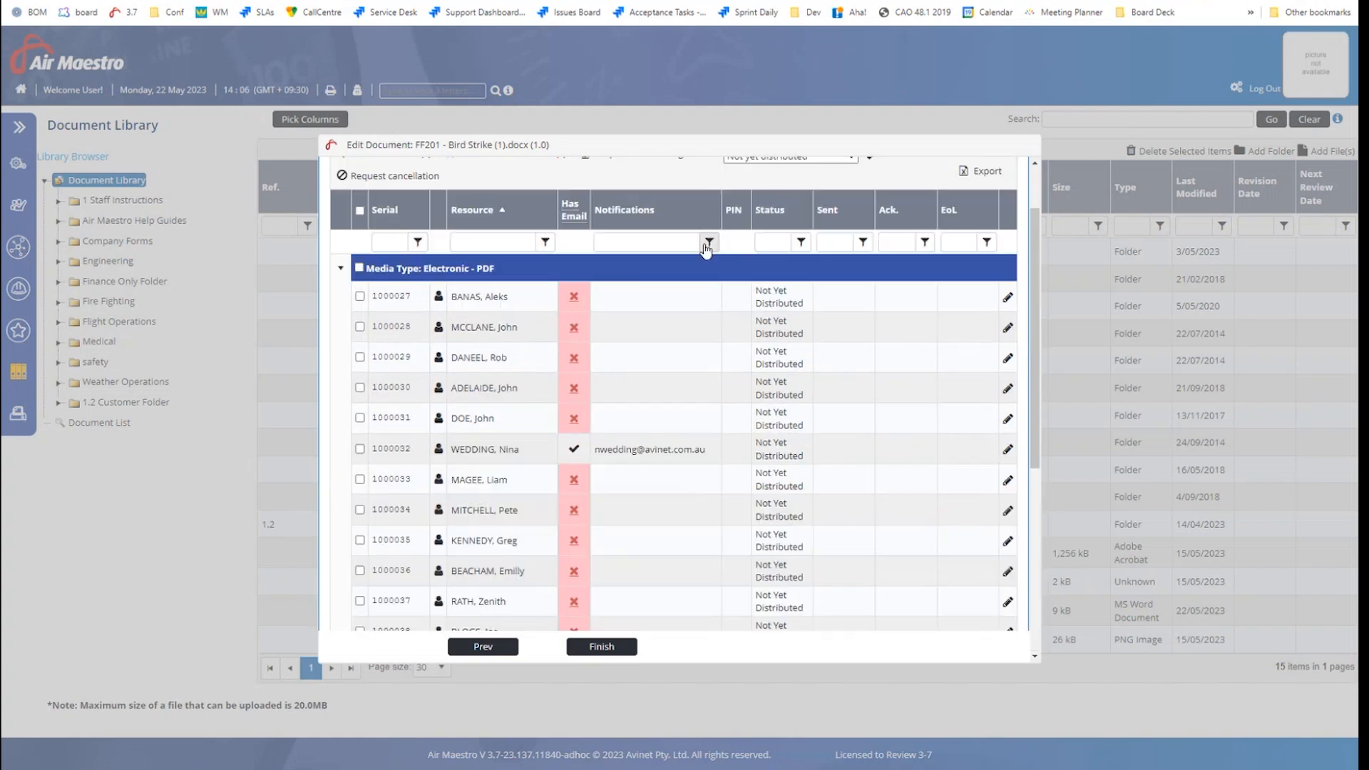
{"action": "scroll", "coordinate": [705, 250], "scroll_direction": "up", "scroll_amount": 1}
{"action": "left_click", "coordinate": [628, 230]}
{"action": "left_click", "coordinate": [850, 474]}
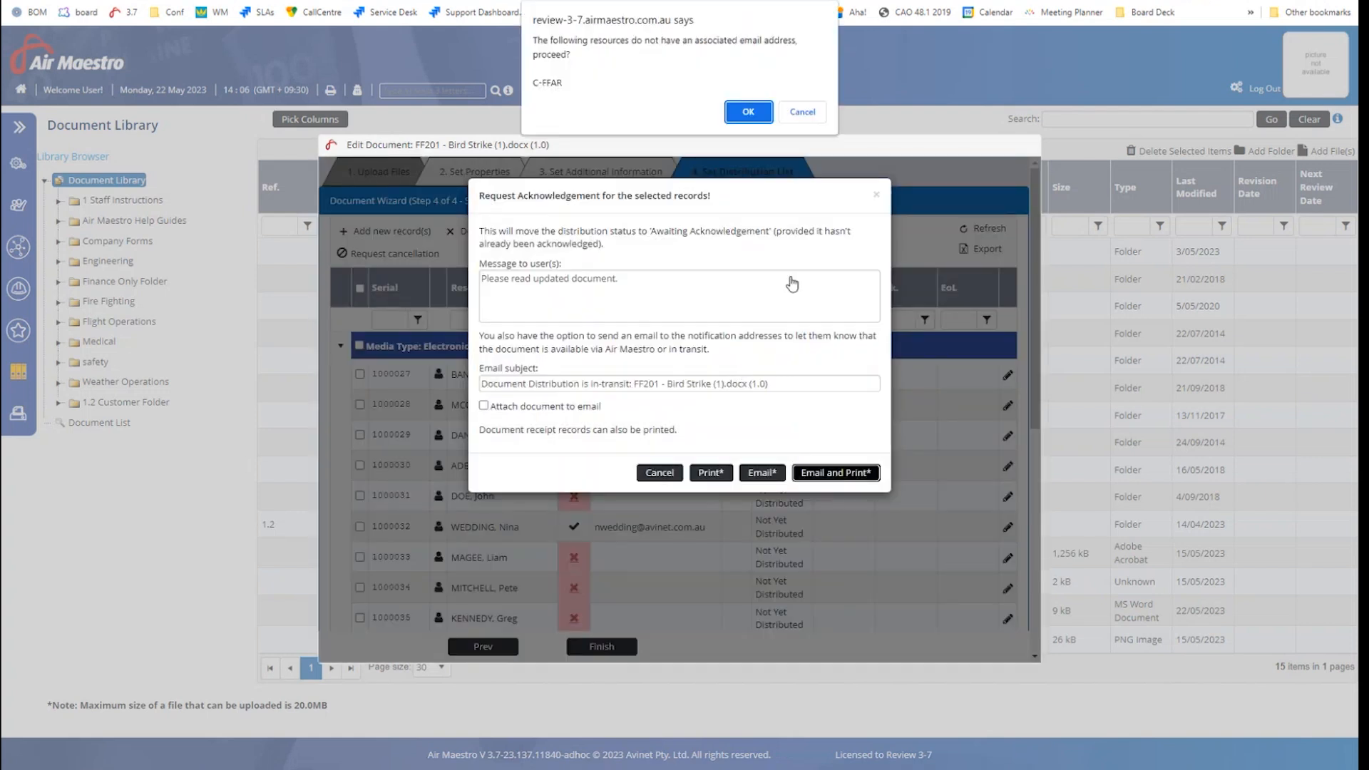
{"action": "left_click", "coordinate": [748, 112]}
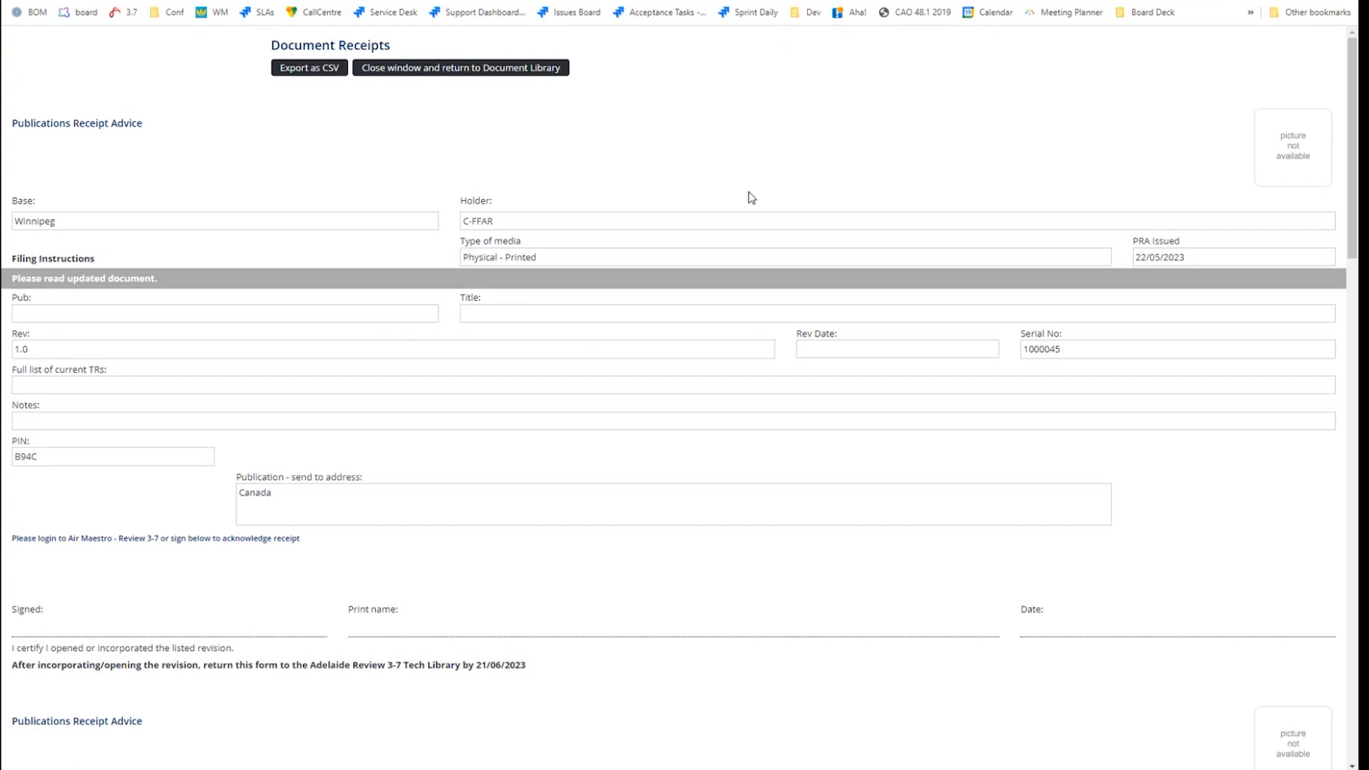
Scroll through the printed receipt forms (serials 1000045–1000048), then close the receipts window
{"action": "scroll", "coordinate": [752, 197], "scroll_direction": "down", "scroll_amount": 1}
{"action": "scroll", "coordinate": [752, 198], "scroll_direction": "down", "scroll_amount": 1}
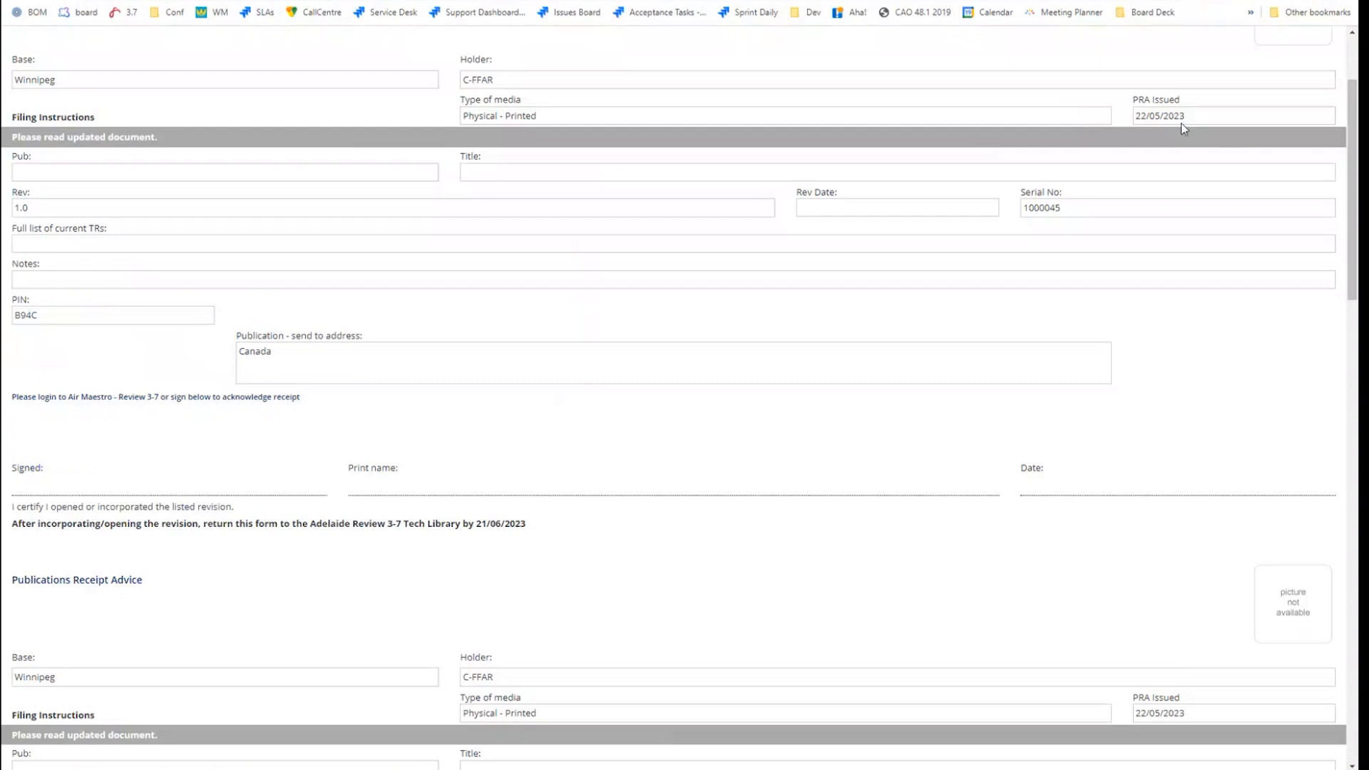
{"action": "scroll", "coordinate": [1152, 330], "scroll_direction": "down", "scroll_amount": 2}
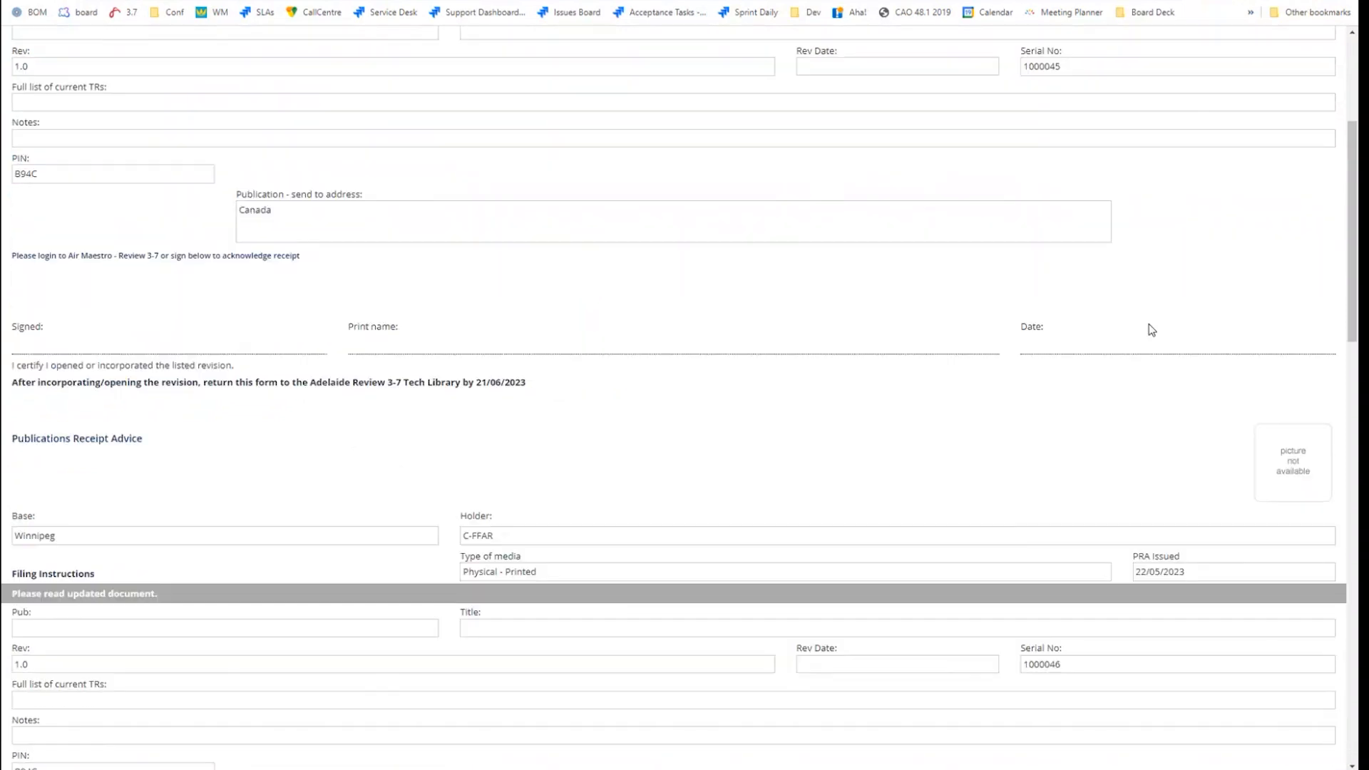
{"action": "scroll", "coordinate": [1152, 329], "scroll_direction": "down", "scroll_amount": 4}
{"action": "scroll", "coordinate": [1149, 325], "scroll_direction": "down", "scroll_amount": 5}
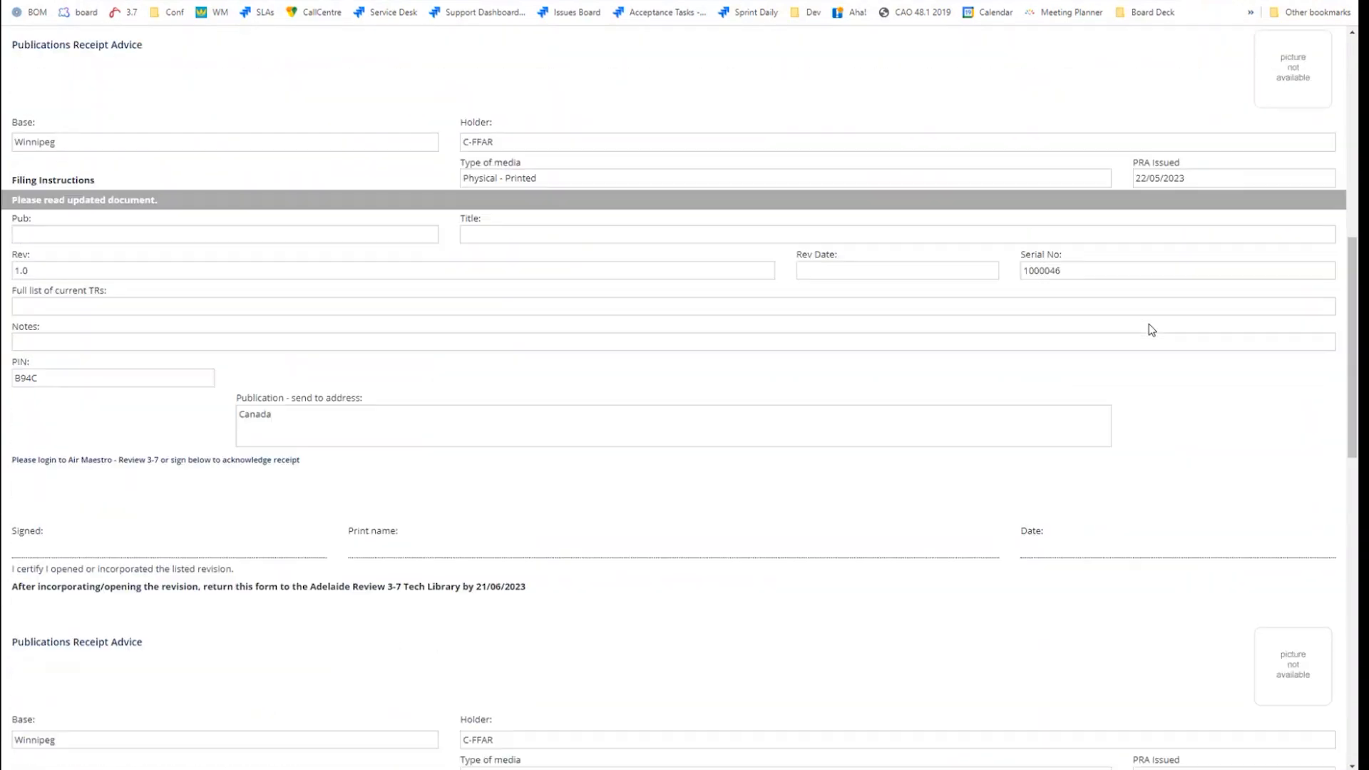
{"action": "scroll", "coordinate": [1148, 325], "scroll_direction": "down", "scroll_amount": 2}
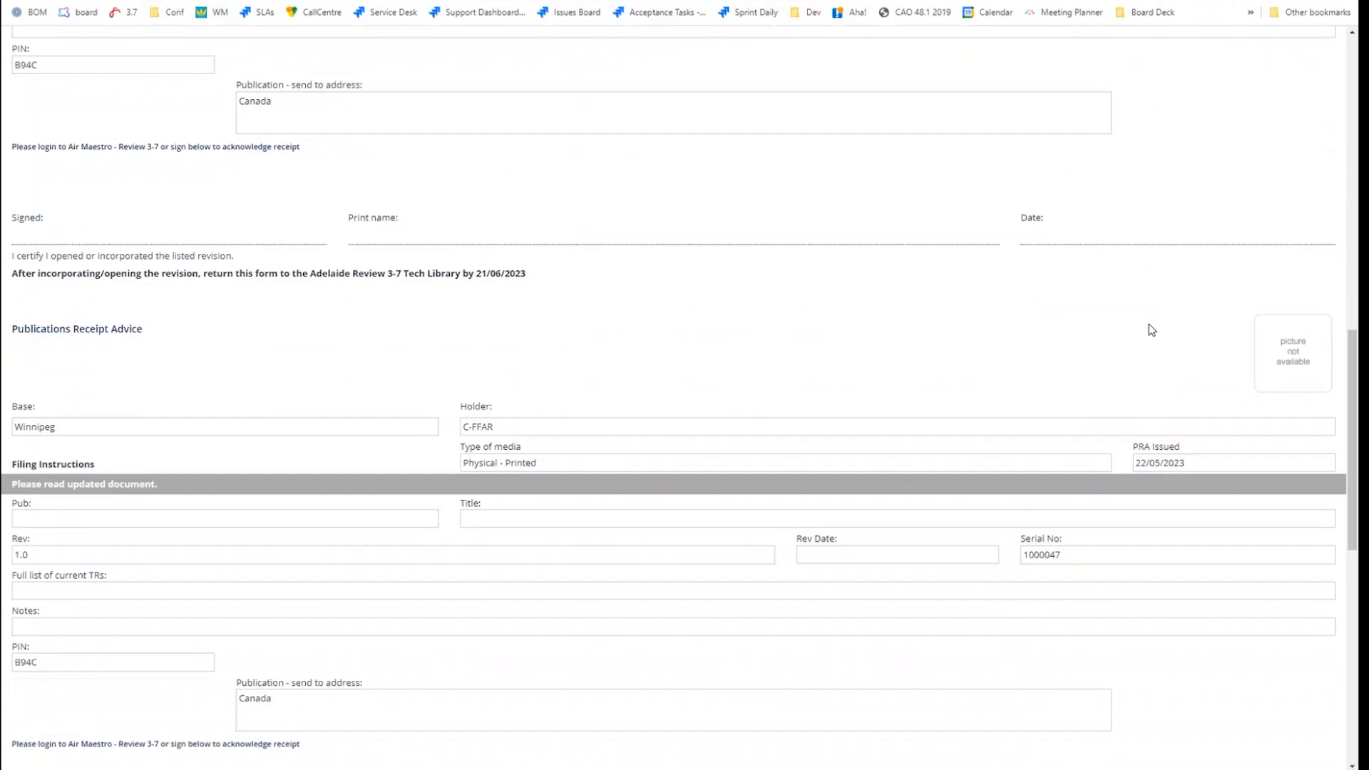
{"action": "scroll", "coordinate": [1149, 329], "scroll_direction": "down", "scroll_amount": 2}
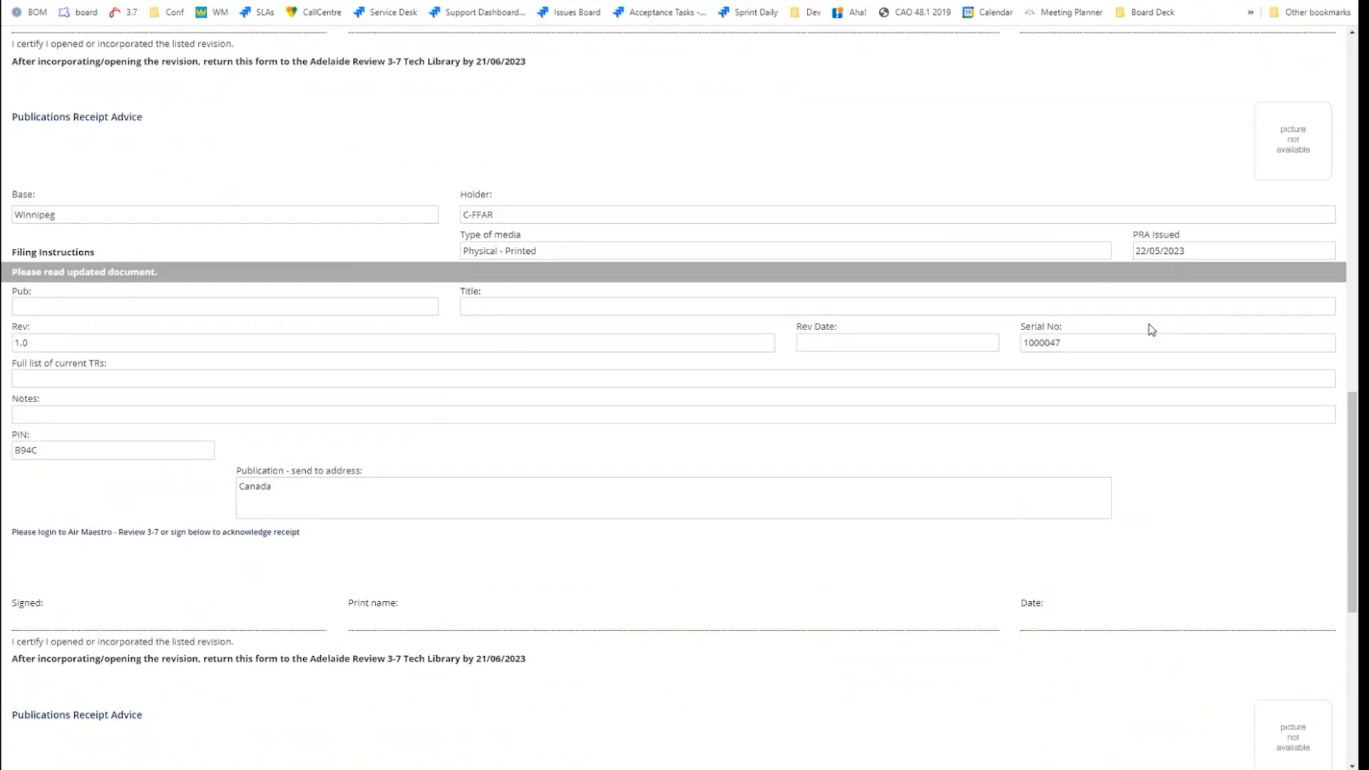
{"action": "scroll", "coordinate": [1149, 330], "scroll_direction": "down", "scroll_amount": 2}
{"action": "scroll", "coordinate": [1148, 326], "scroll_direction": "down", "scroll_amount": 5}
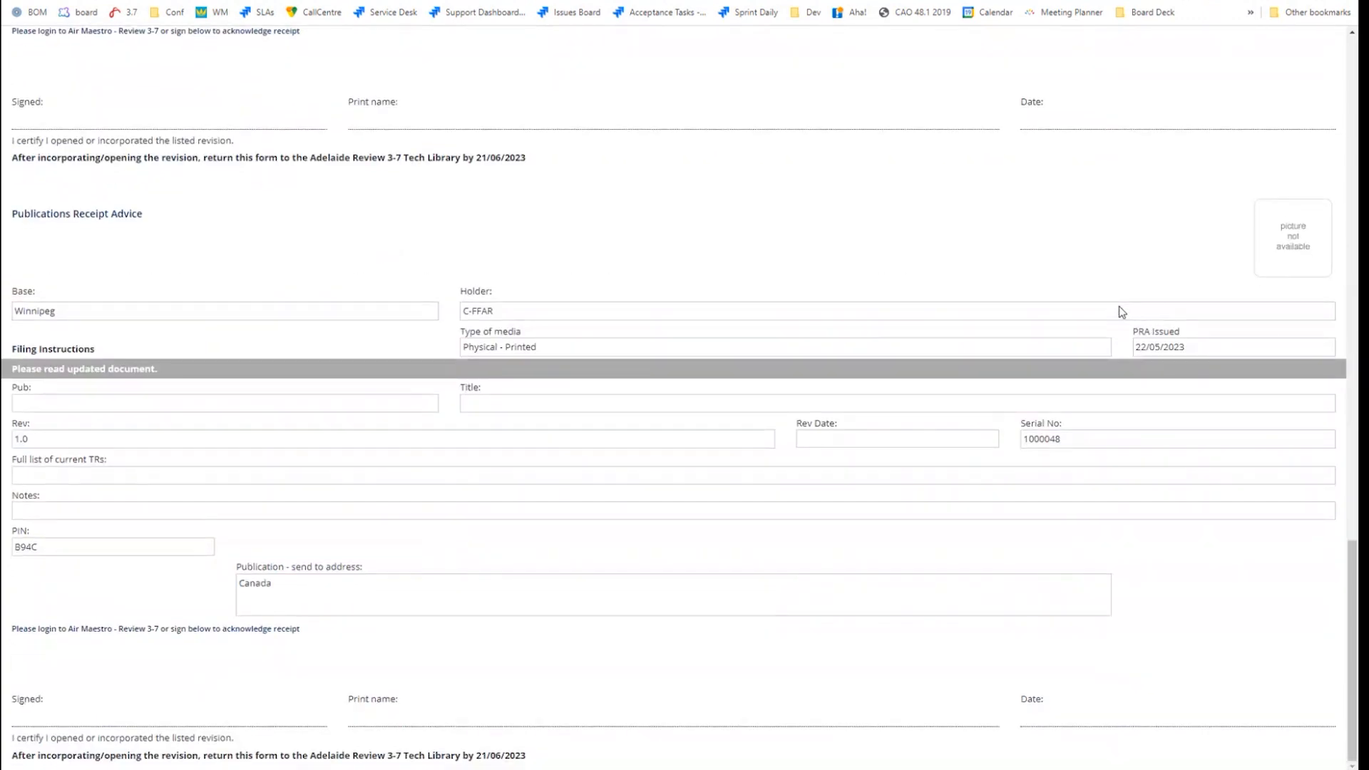
{"action": "scroll", "coordinate": [1119, 310], "scroll_direction": "up", "scroll_amount": 7}
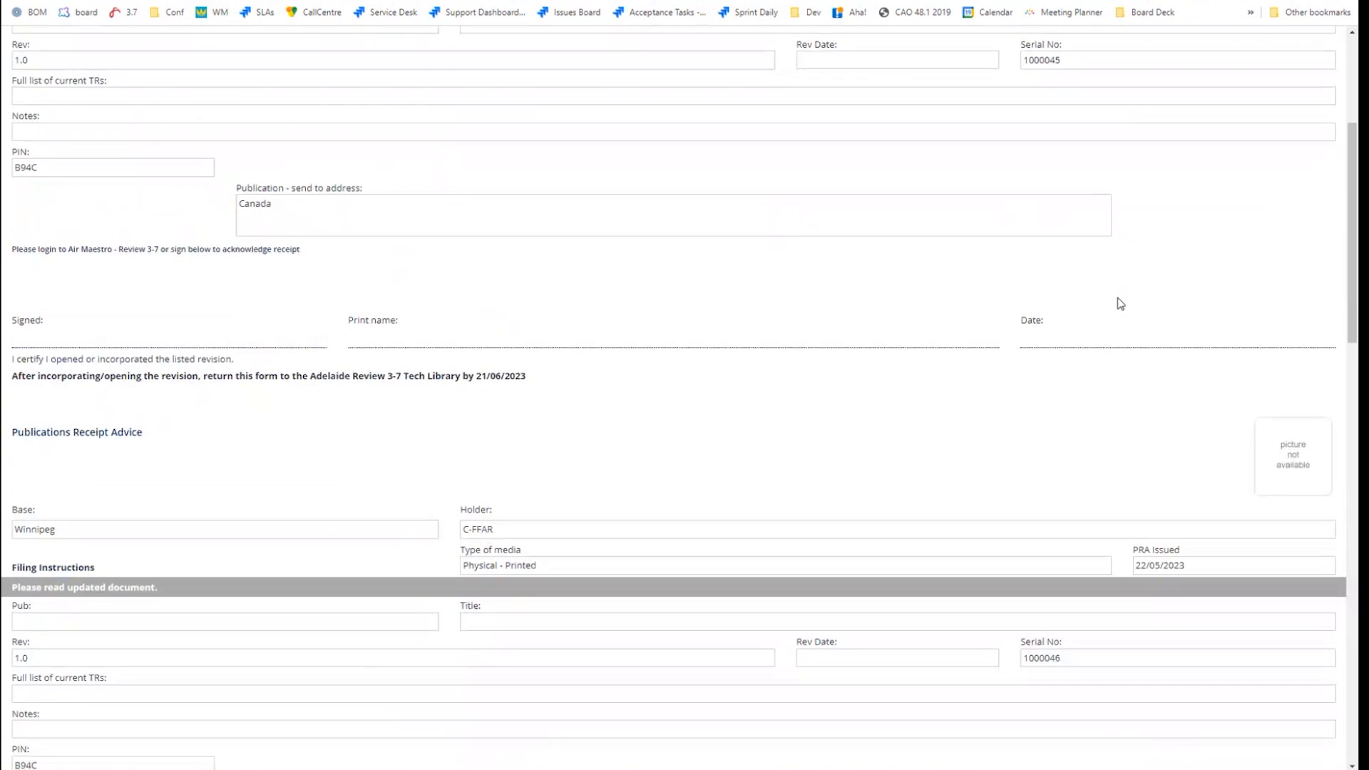
{"action": "left_click", "coordinate": [413, 70]}
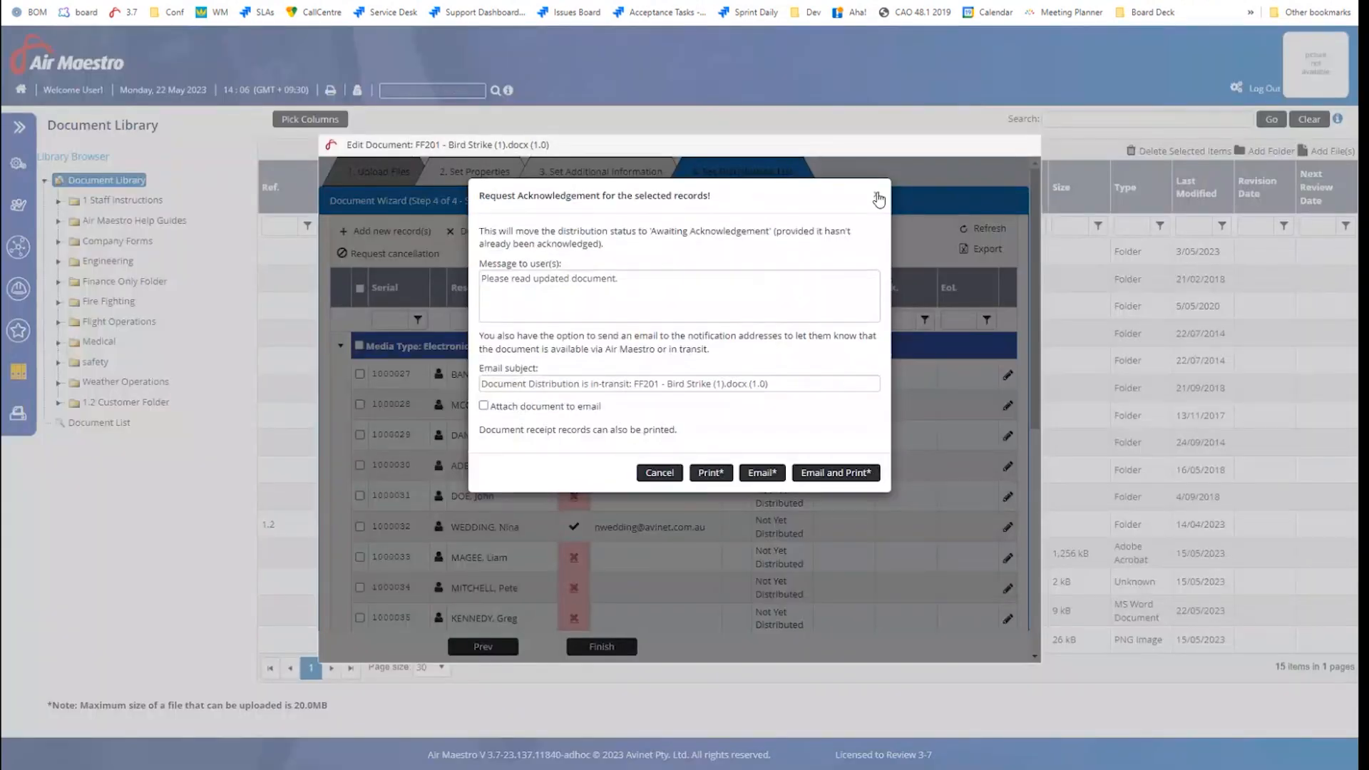
Dismiss the request window, reload the distribution list, and bring up the in-transit notification email
{"action": "left_click", "coordinate": [876, 195]}
{"action": "left_click", "coordinate": [968, 231]}
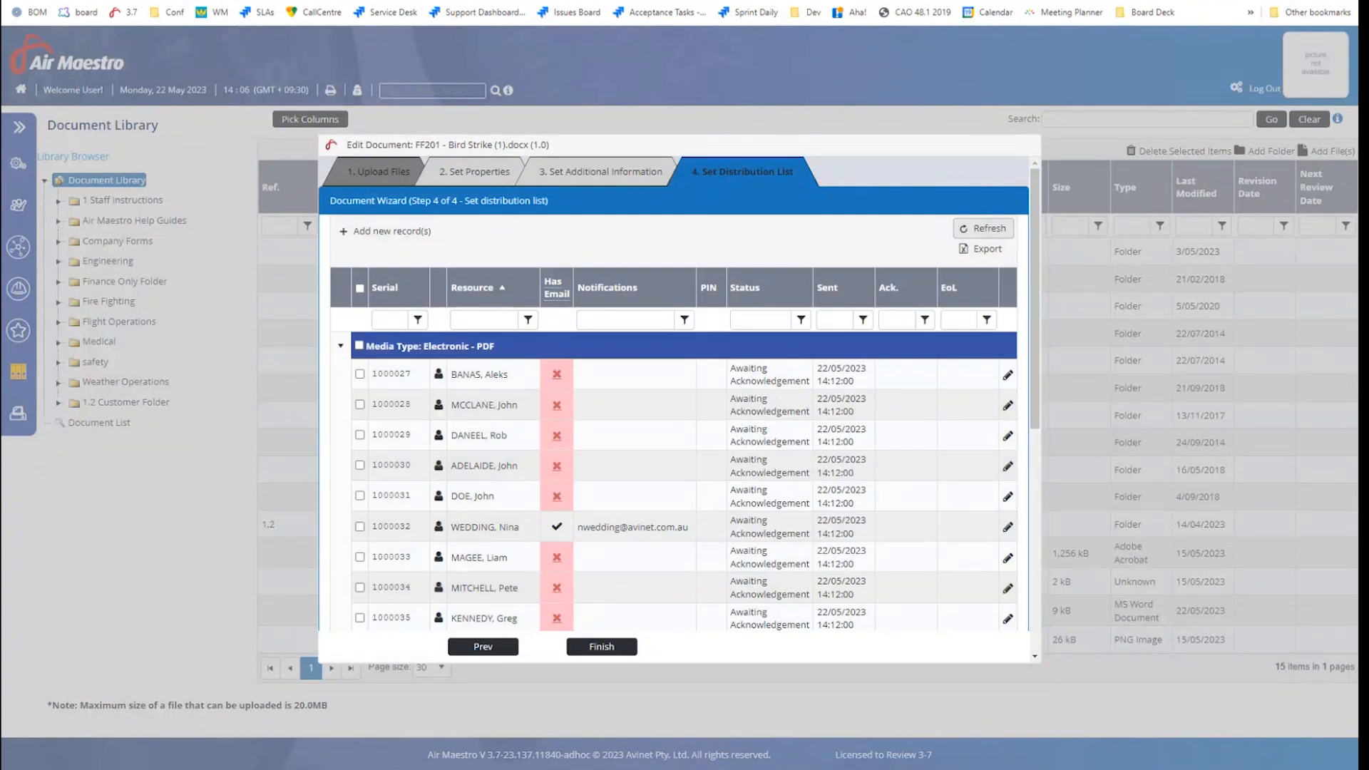
{"action": "left_click", "coordinate": [986, 711]}
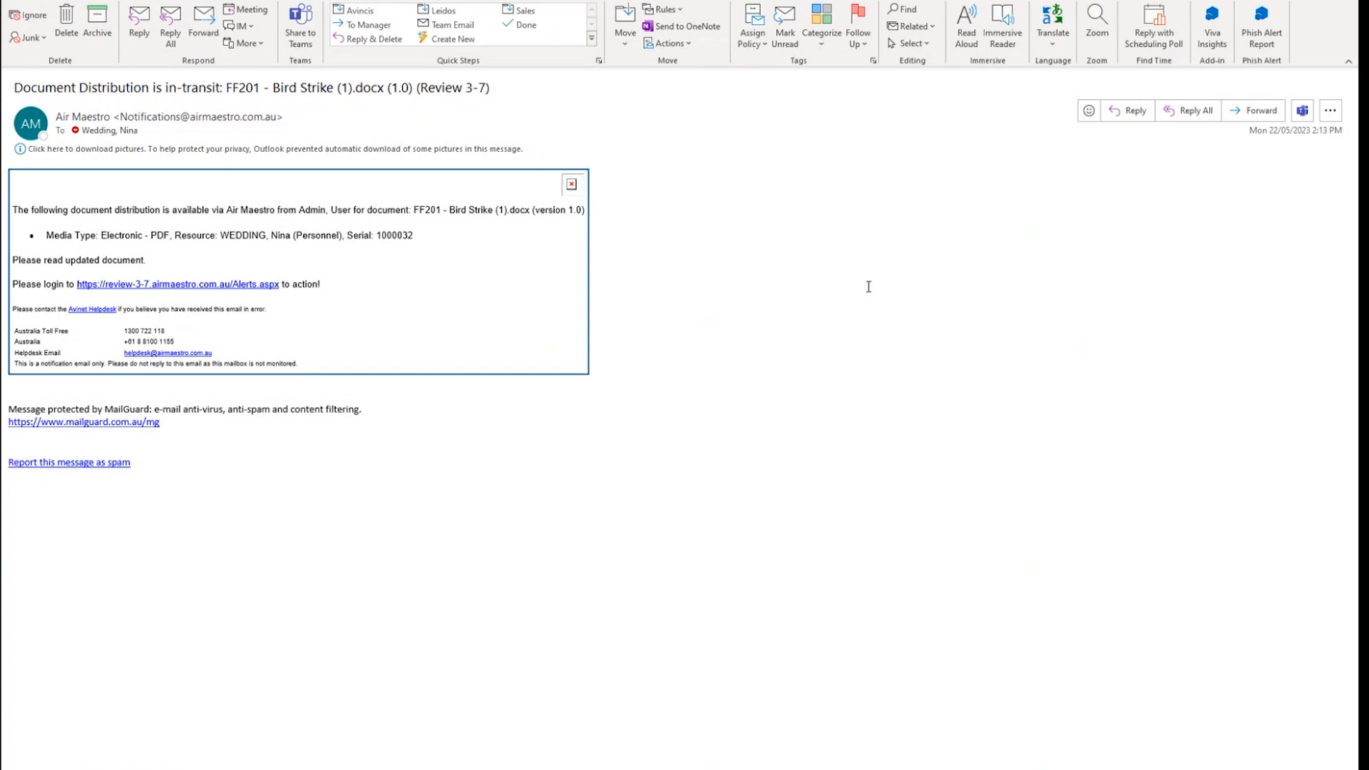
Inspect the alerts login link in the notification email
{"action": "mouse_move", "coordinate": [222, 291]}
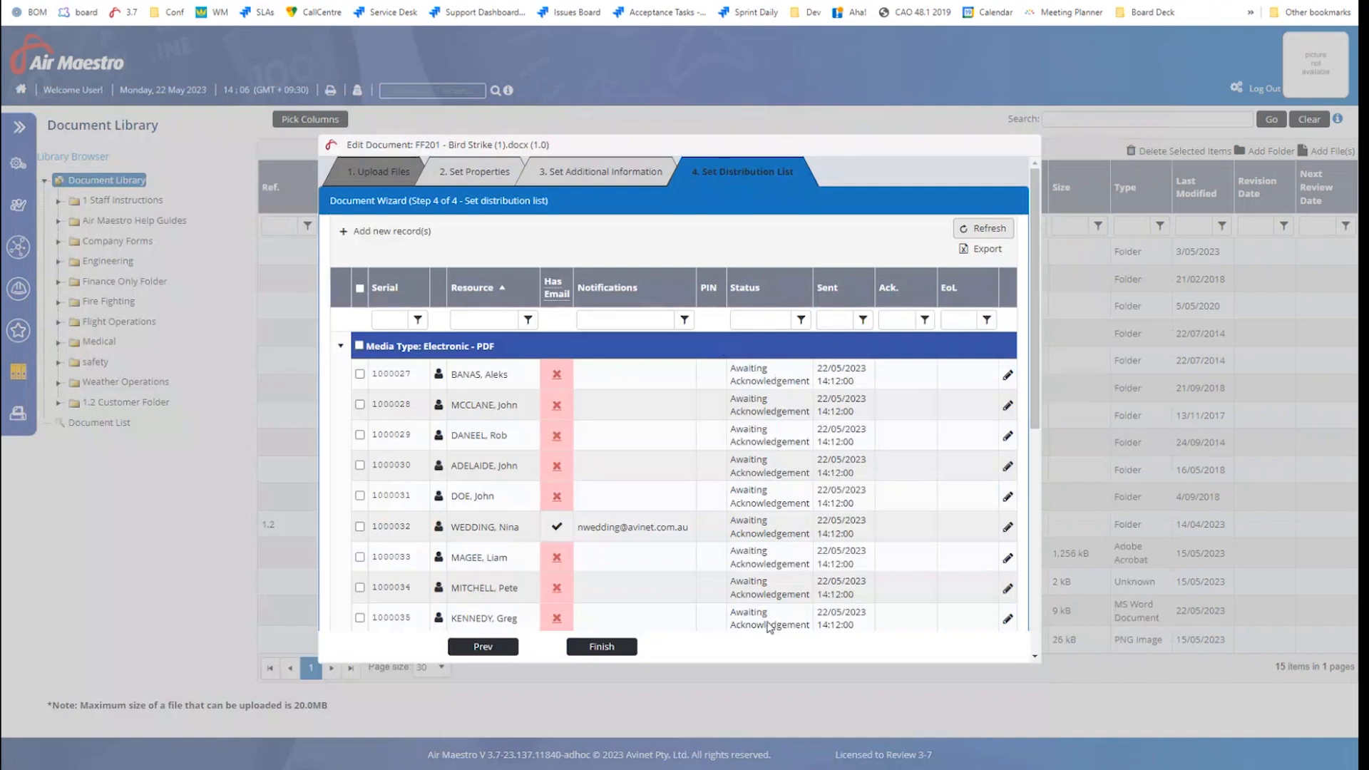
Scroll down the Set Distribution List grid to review all recipients, then back to the top
{"action": "scroll", "coordinate": [827, 511], "scroll_direction": "down", "scroll_amount": 3}
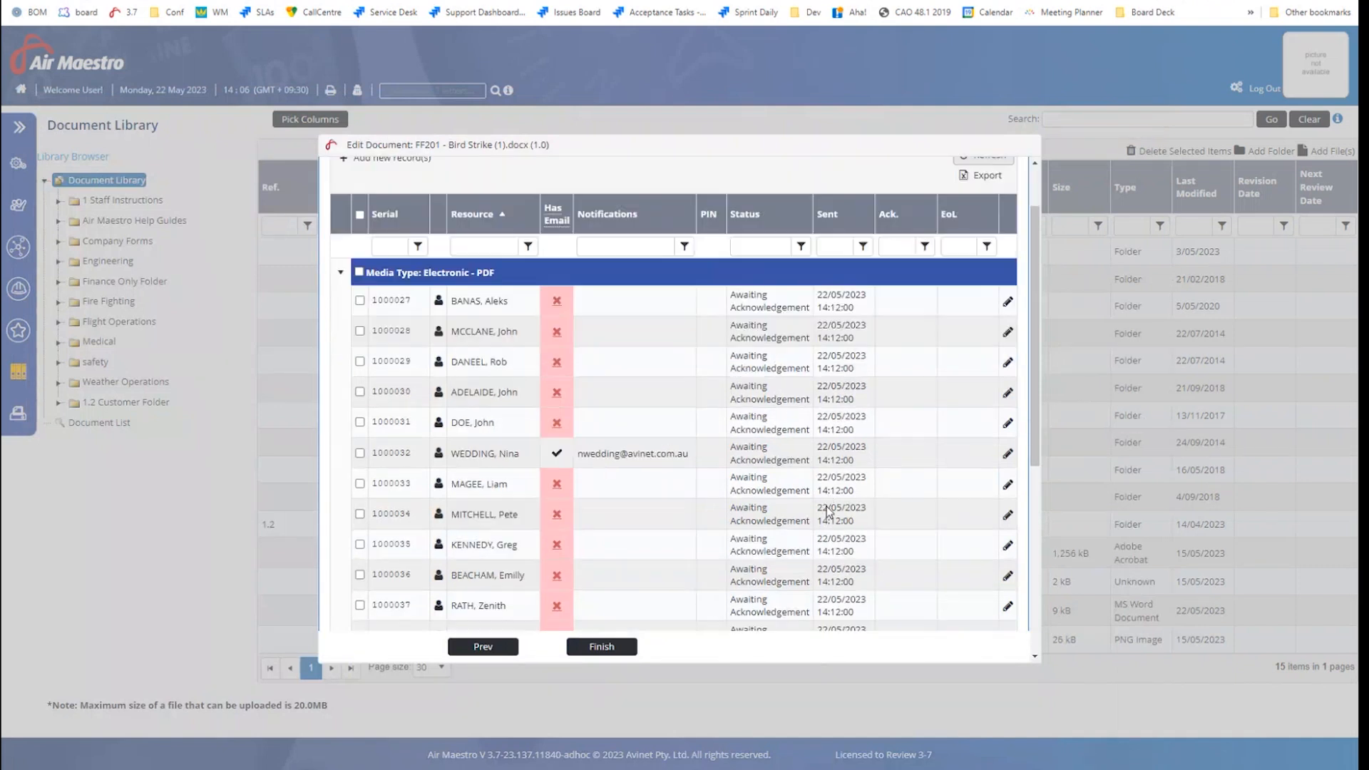
{"action": "scroll", "coordinate": [827, 511], "scroll_direction": "down", "scroll_amount": 3}
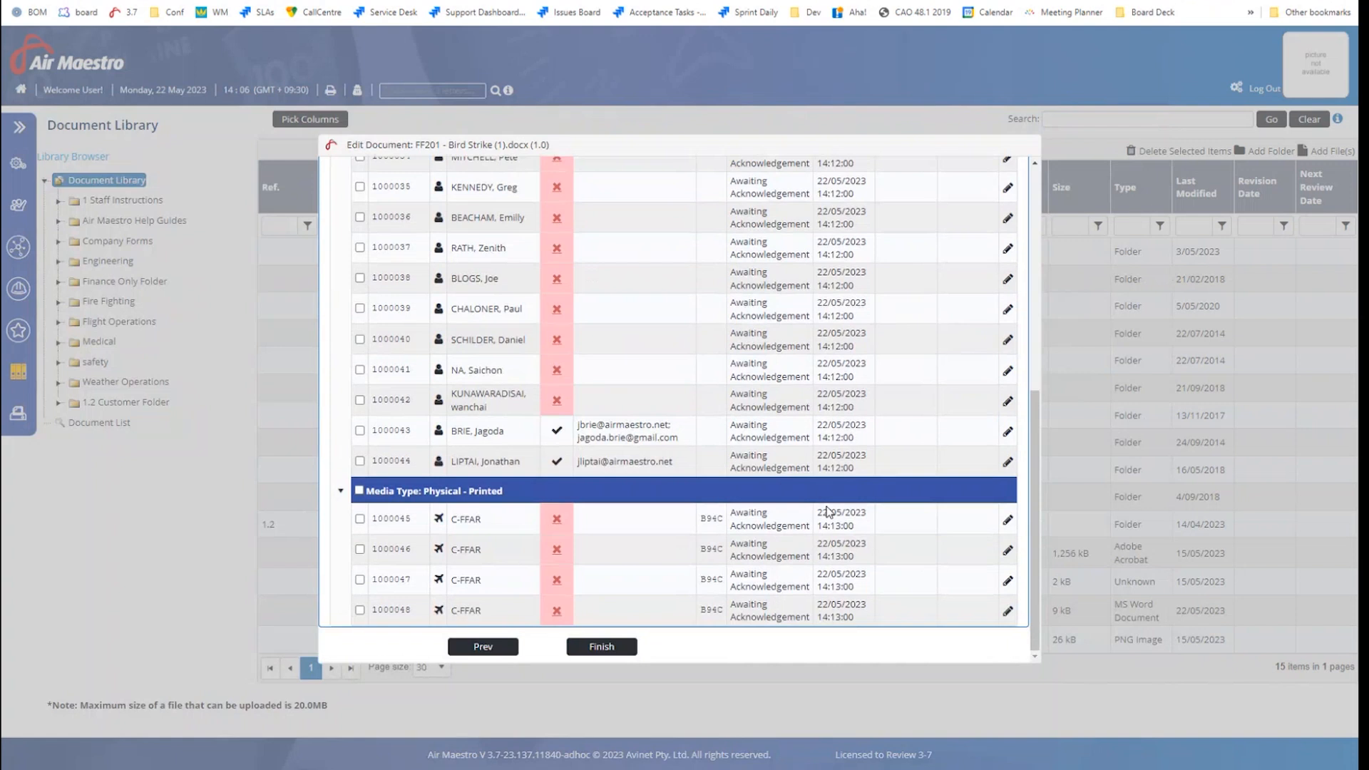
{"action": "scroll", "coordinate": [837, 577], "scroll_direction": "up", "scroll_amount": 4}
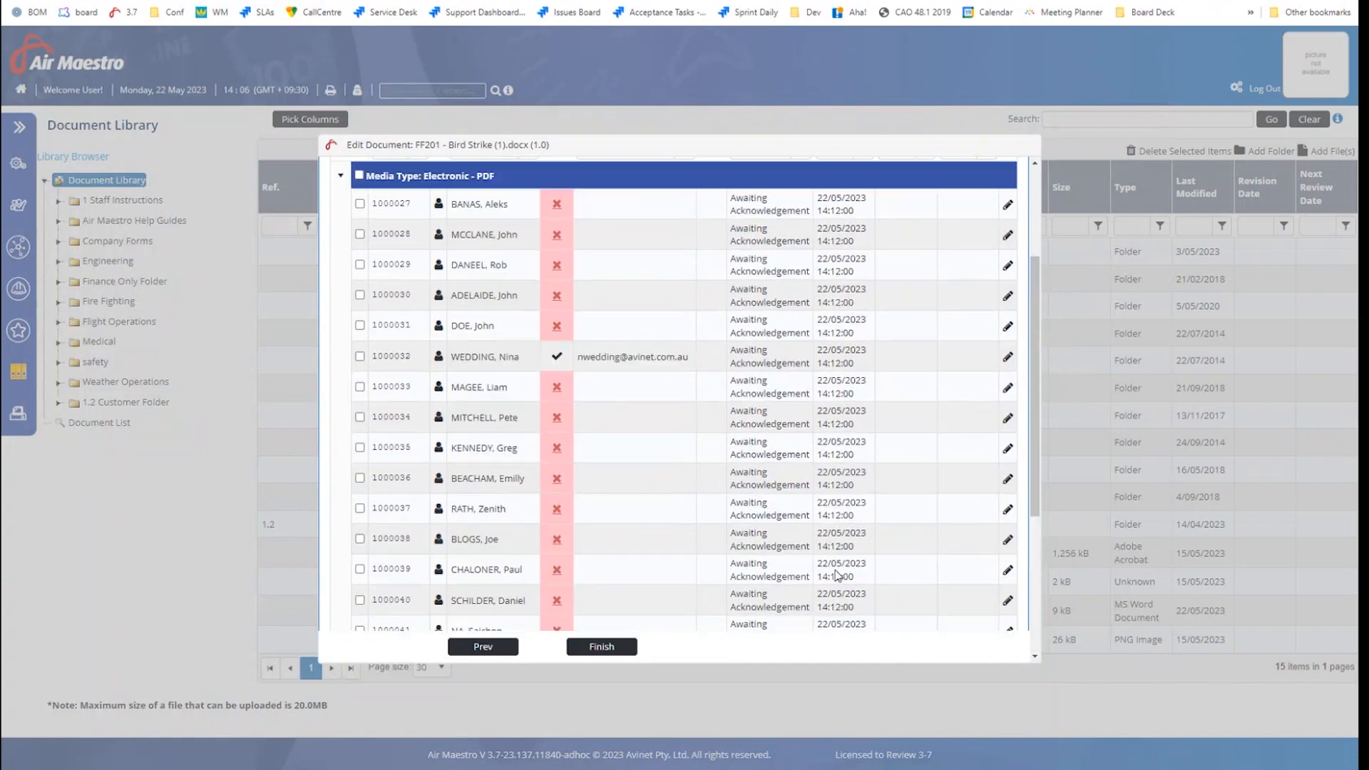
{"action": "scroll", "coordinate": [838, 575], "scroll_direction": "up", "scroll_amount": 3}
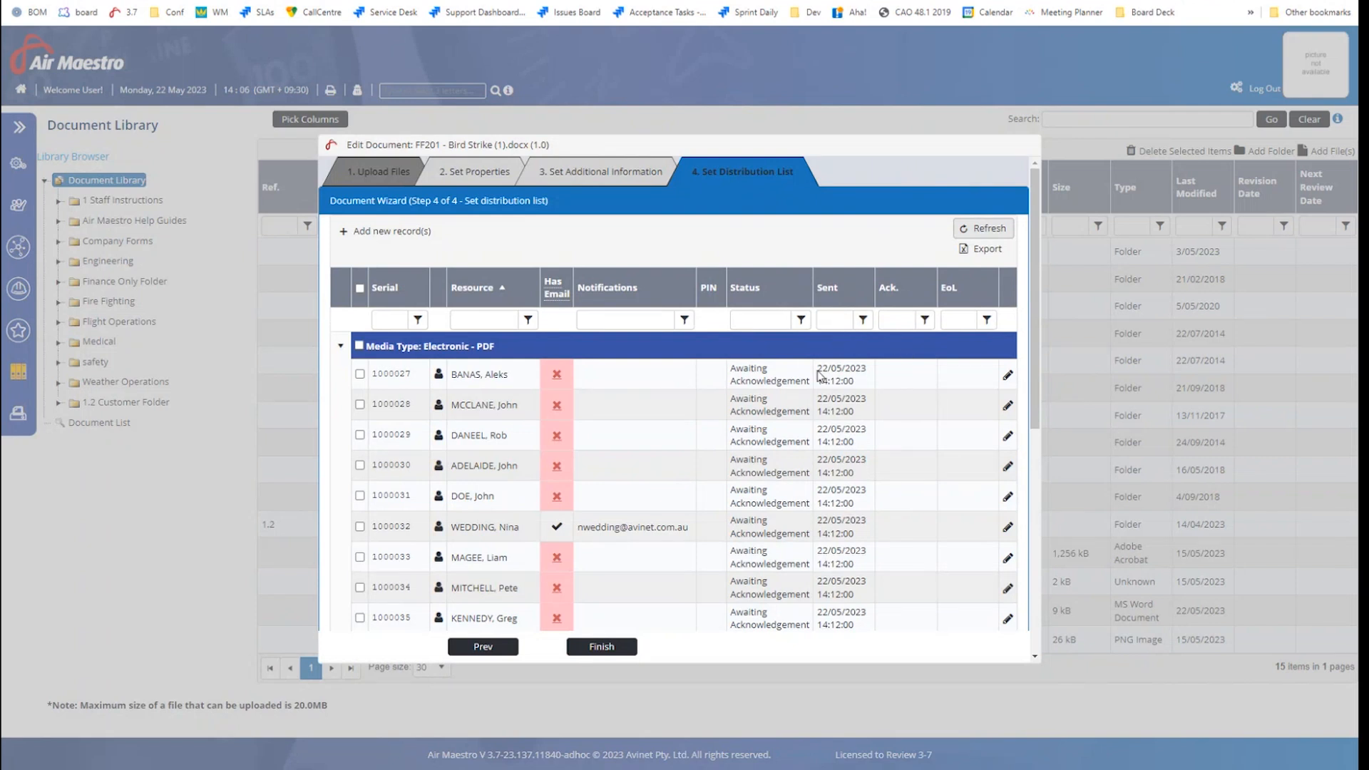
Duplicate the browser tab, impersonate the distribution recipient, and return to the Outlook email
{"action": "right_click", "coordinate": [288, 0]}
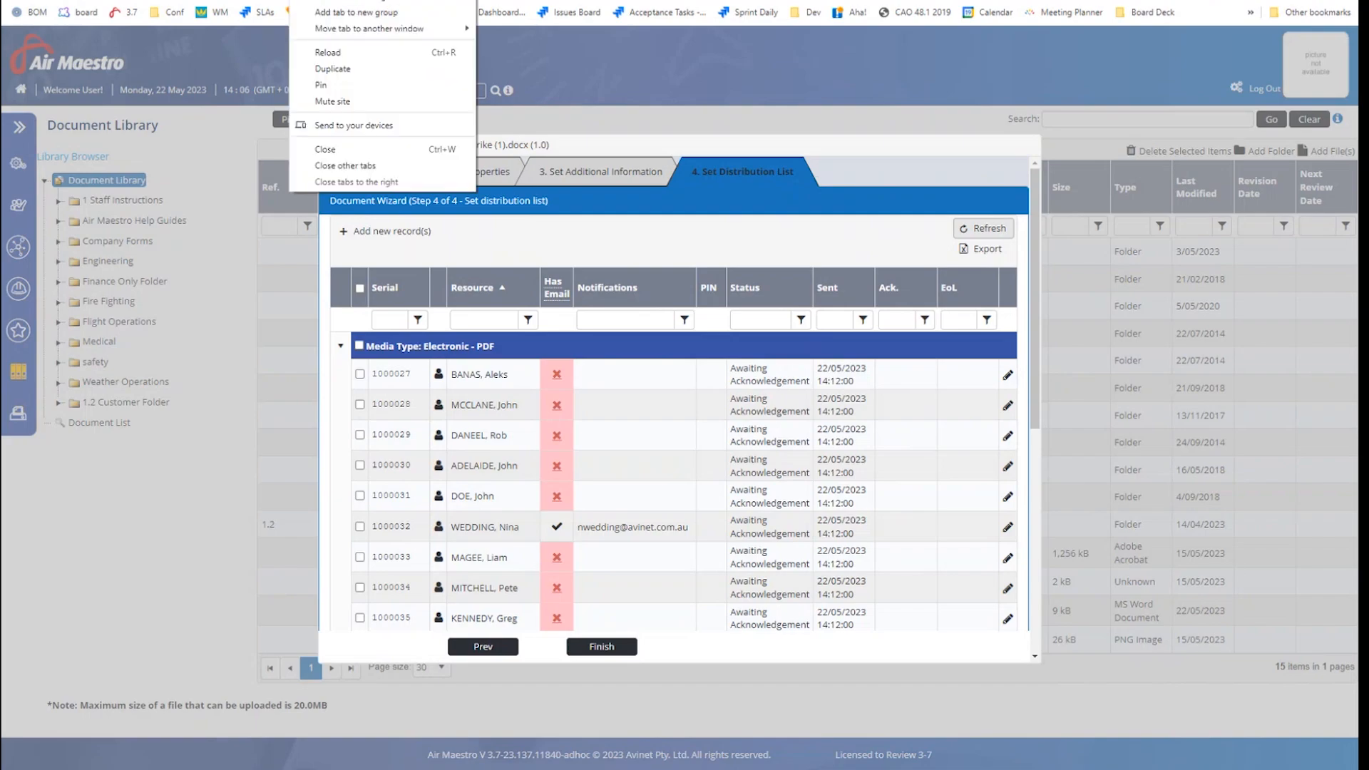
{"action": "left_click", "coordinate": [338, 69]}
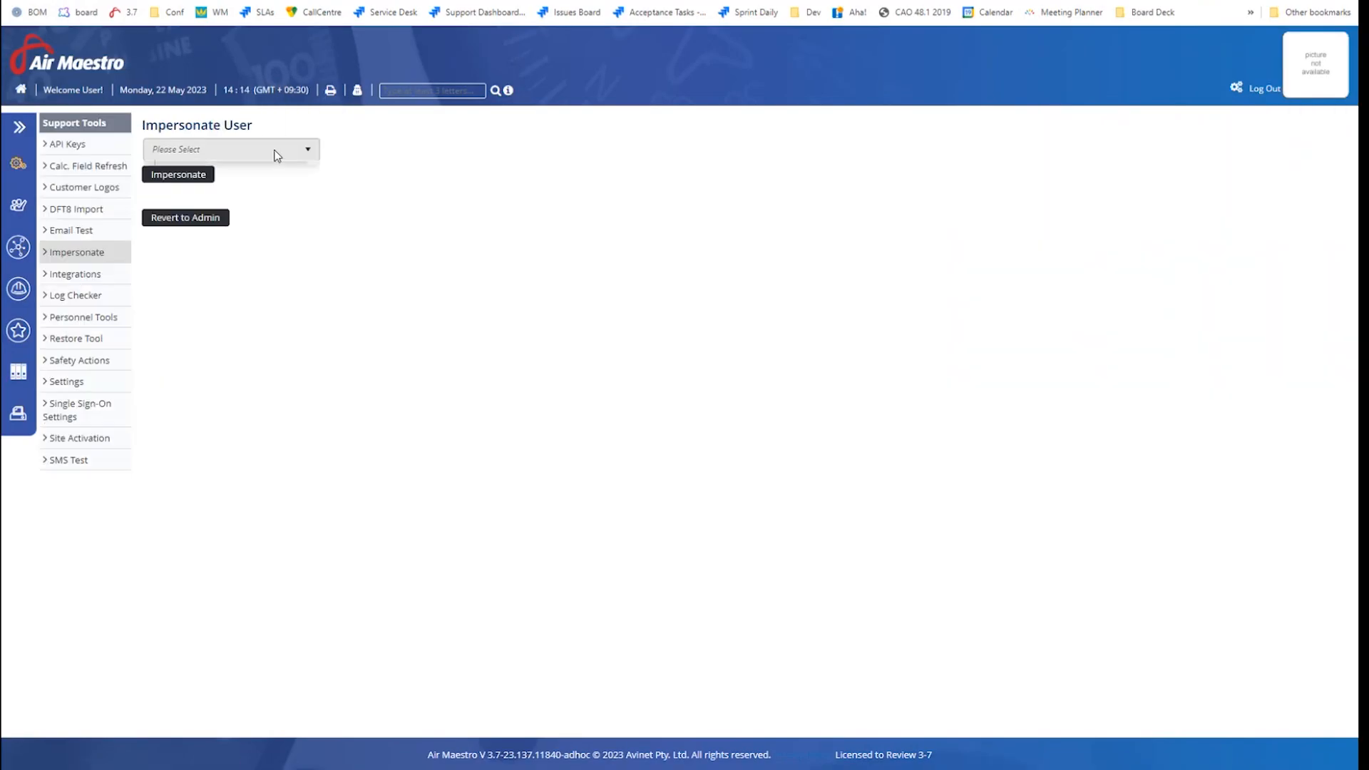
{"action": "left_click", "coordinate": [272, 151]}
{"action": "type", "text": "we"}
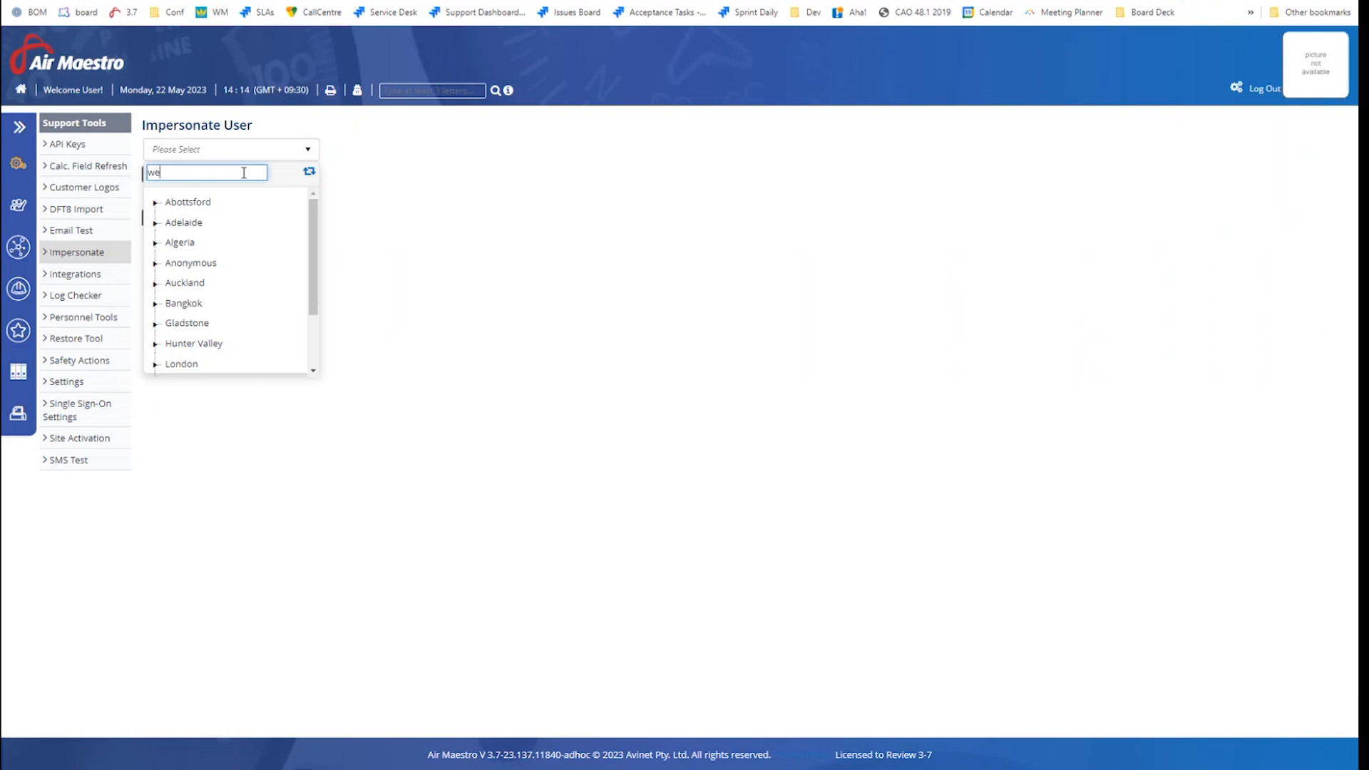
{"action": "type", "text": "dd"}
{"action": "left_click", "coordinate": [227, 240]}
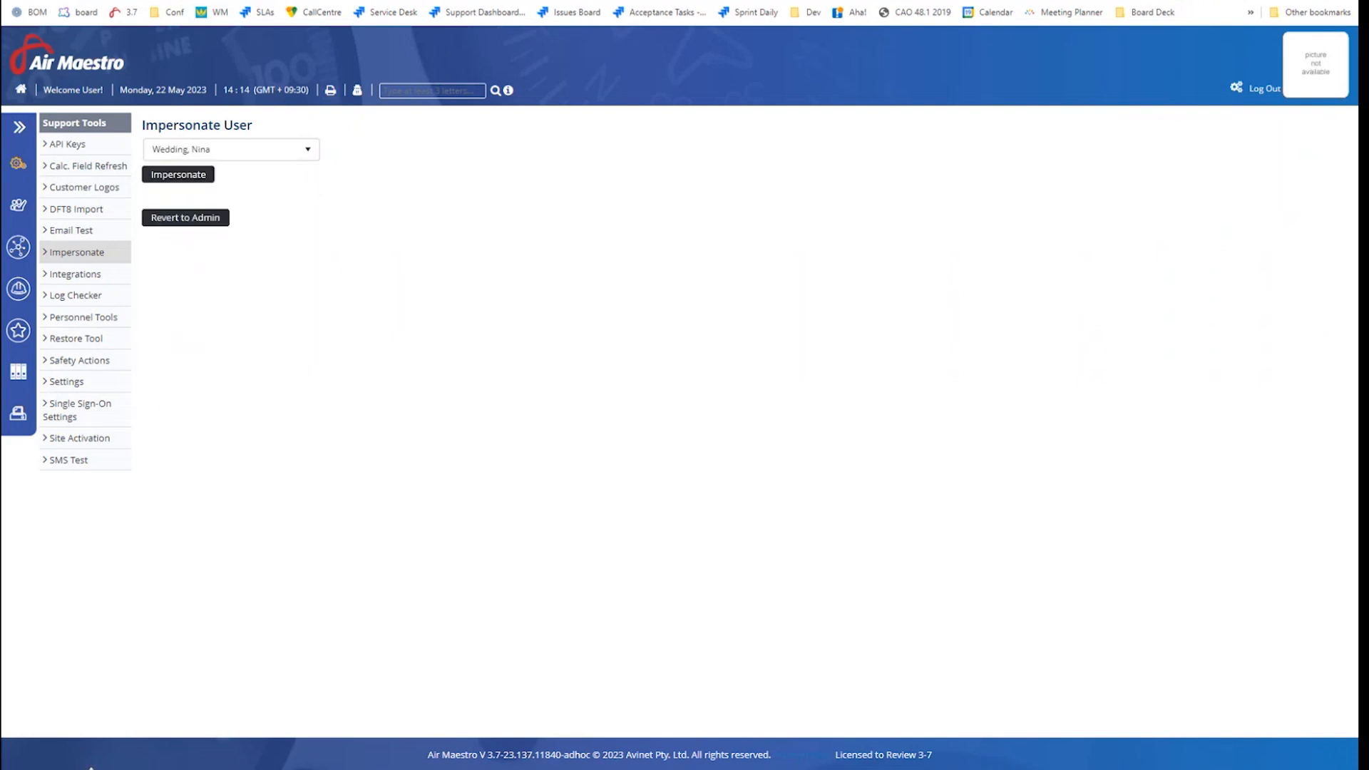
{"action": "mouse_move", "coordinate": [91, 768]}
{"action": "left_click", "coordinate": [977, 715]}
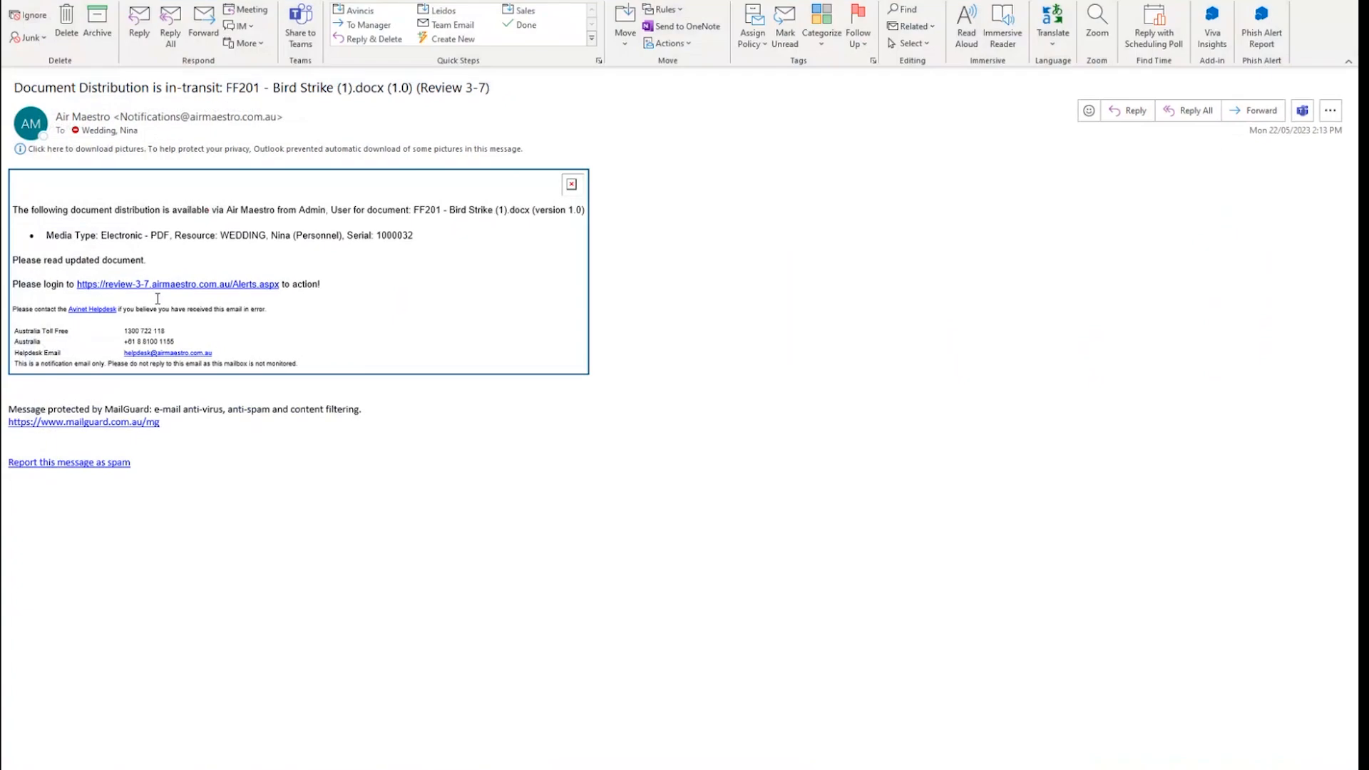
Follow the email's review-3-7 Alerts.aspx link to the recipient's Alerts page
{"action": "left_click", "coordinate": [150, 285]}
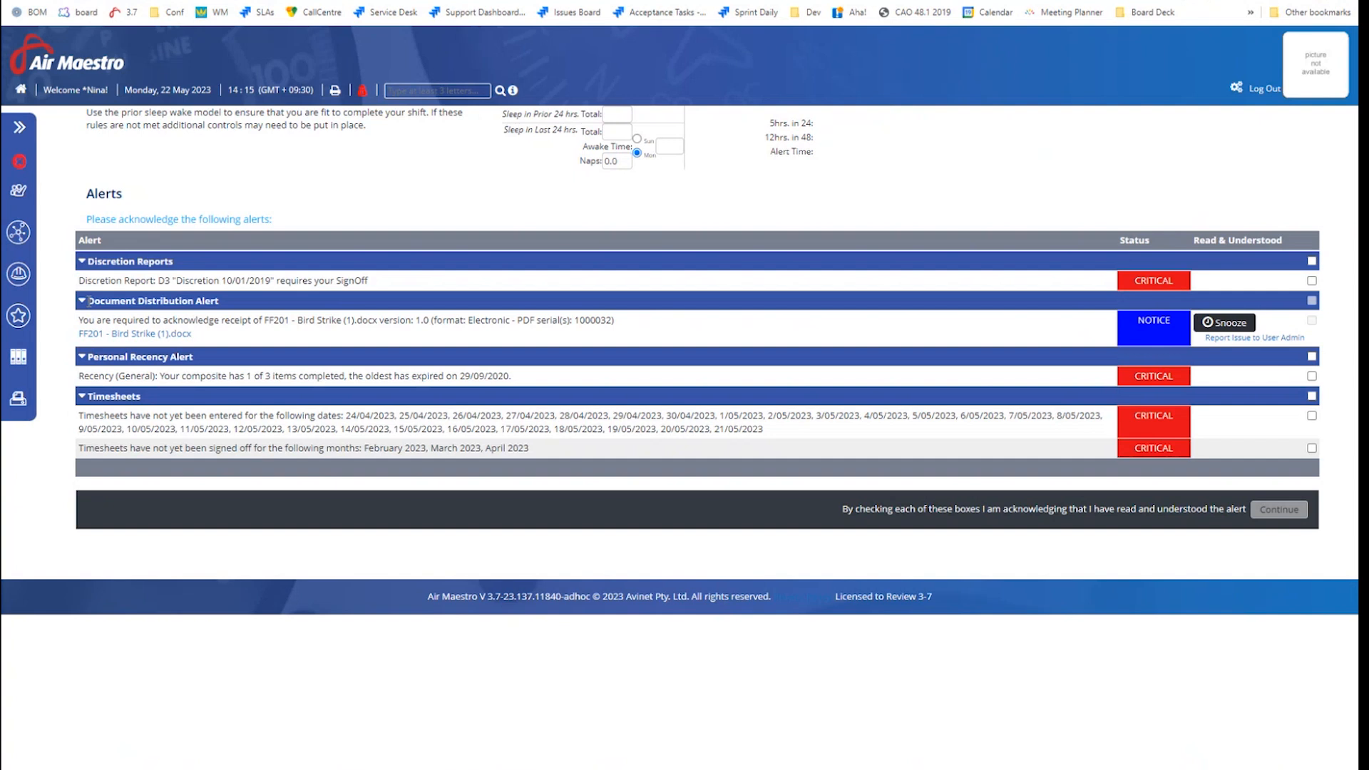
{"action": "left_click", "coordinate": [223, 301]}
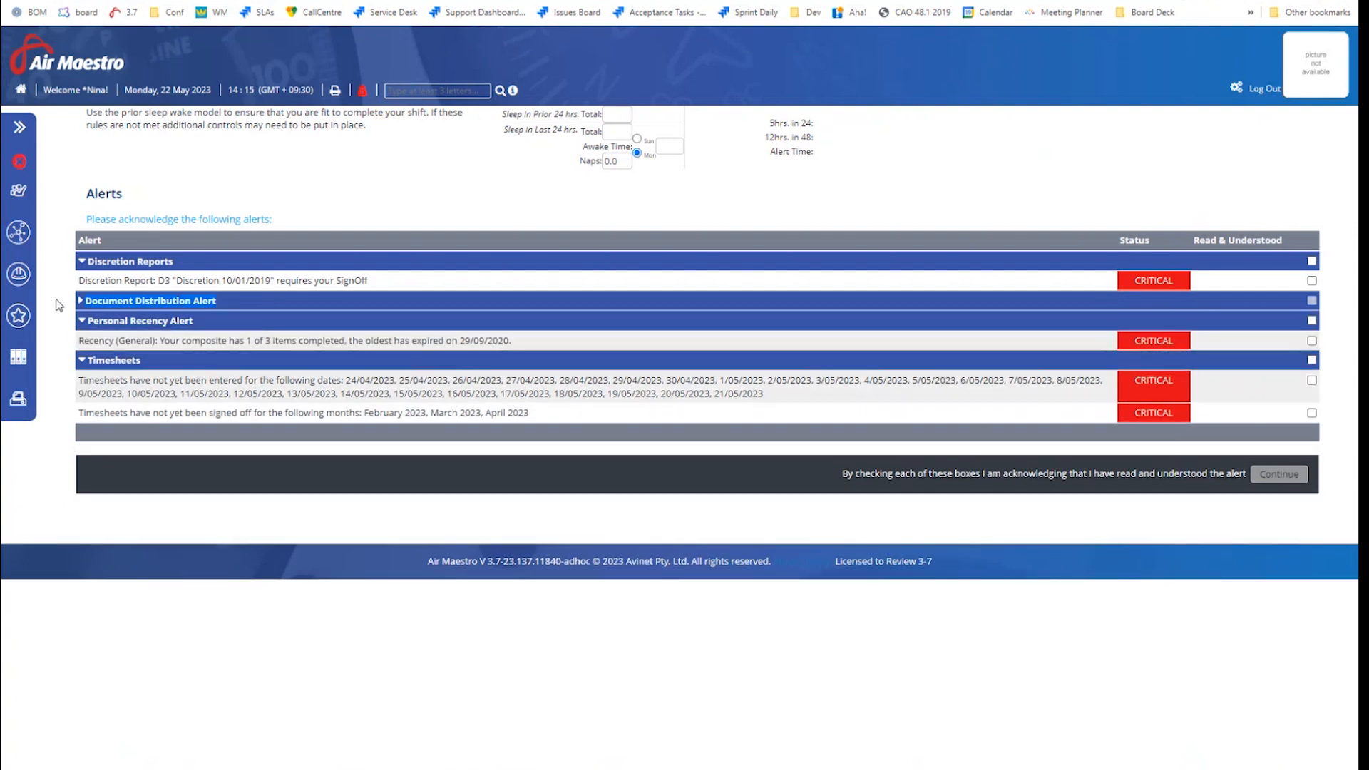
{"action": "left_click", "coordinate": [80, 301]}
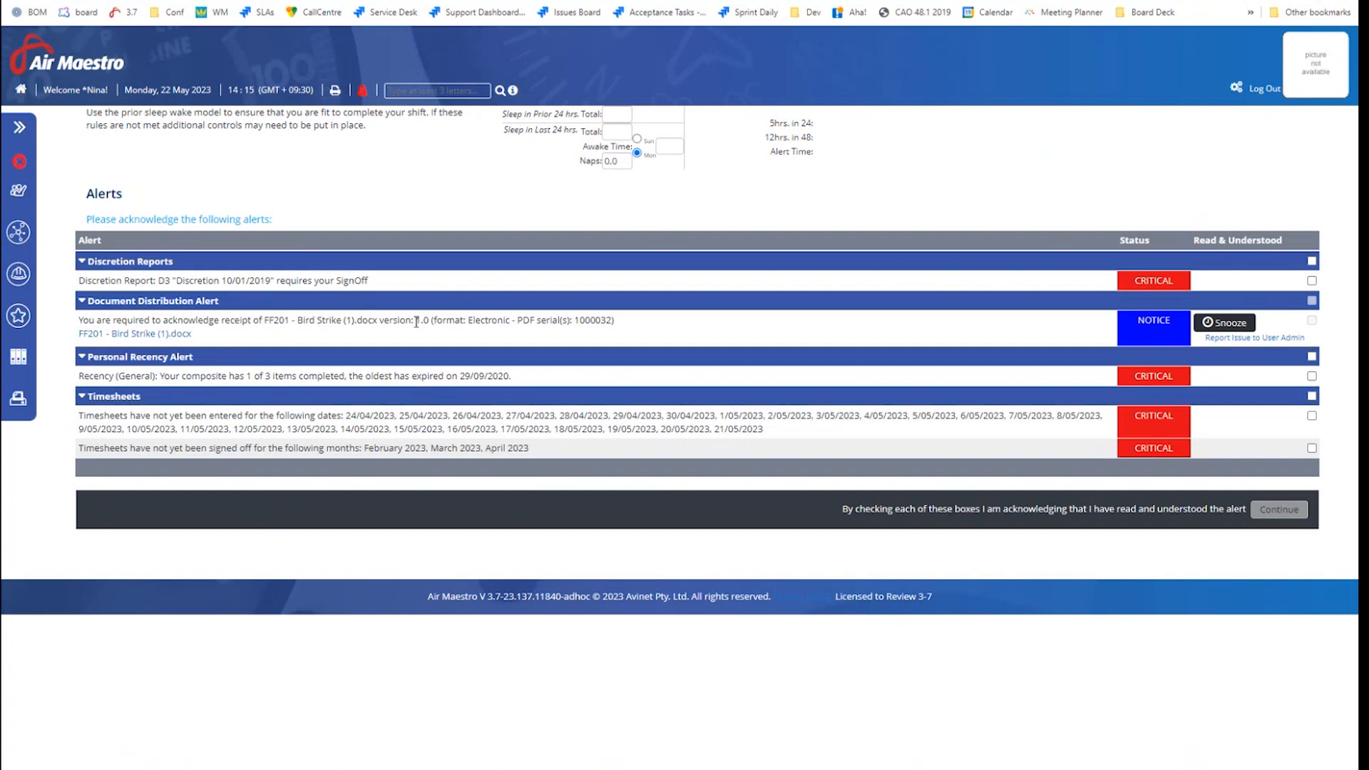
{"action": "left_click_drag", "start_coordinate": [467, 321], "coordinate": [619, 328]}
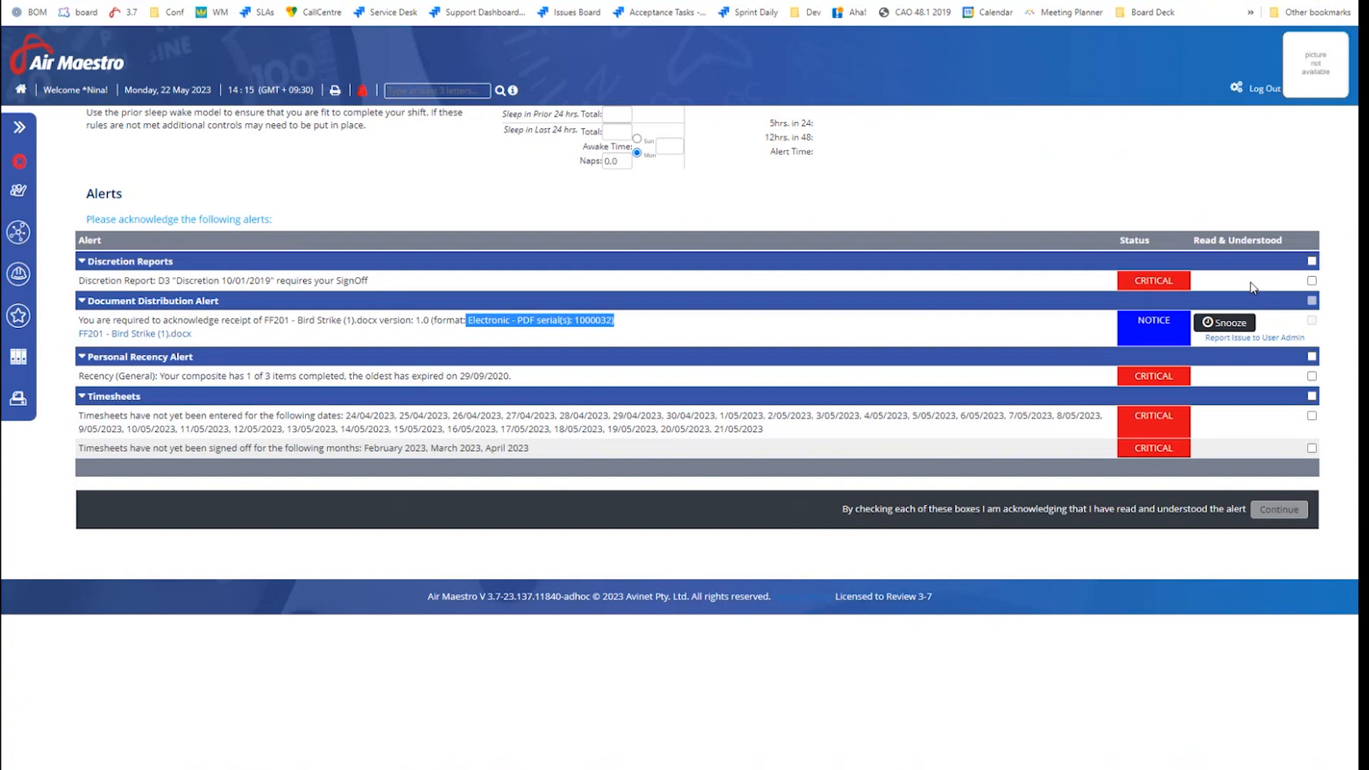
{"action": "left_click", "coordinate": [1255, 340]}
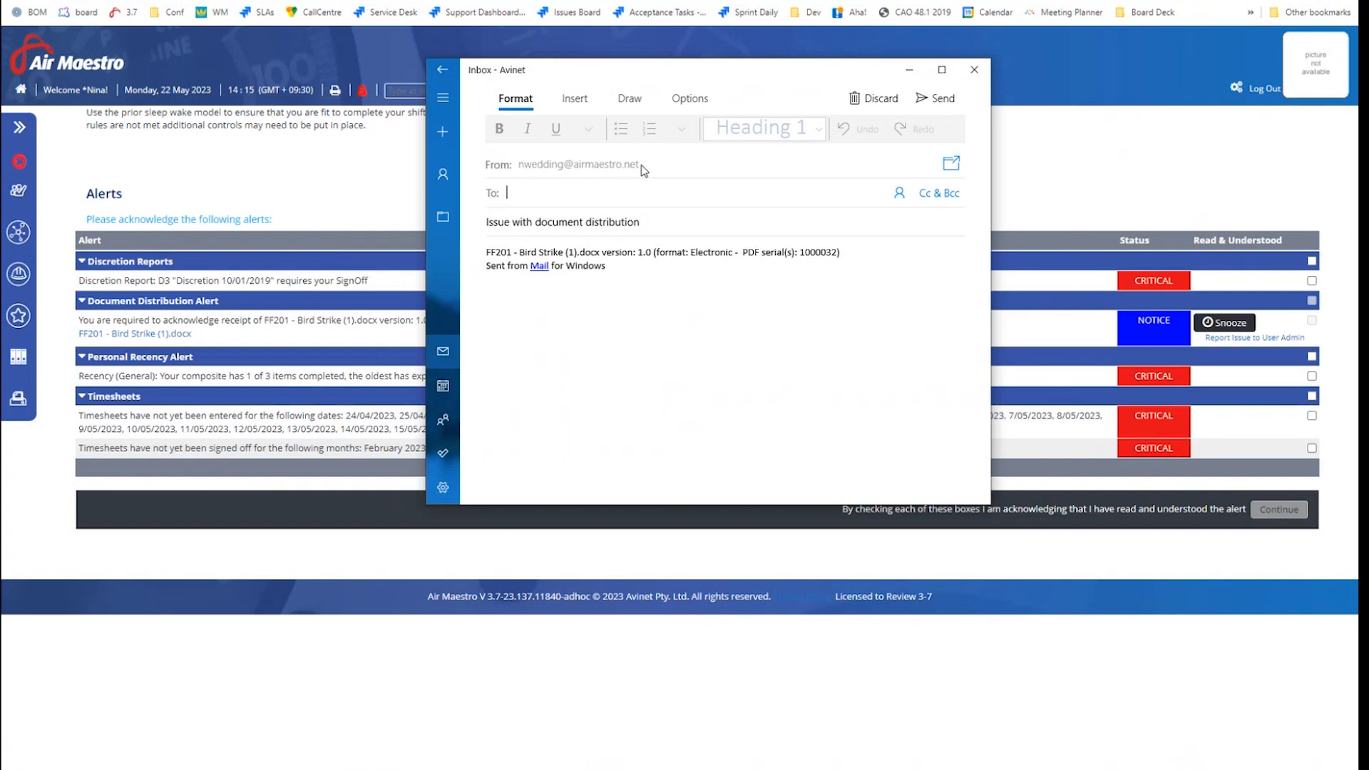
{"action": "left_click", "coordinate": [486, 224]}
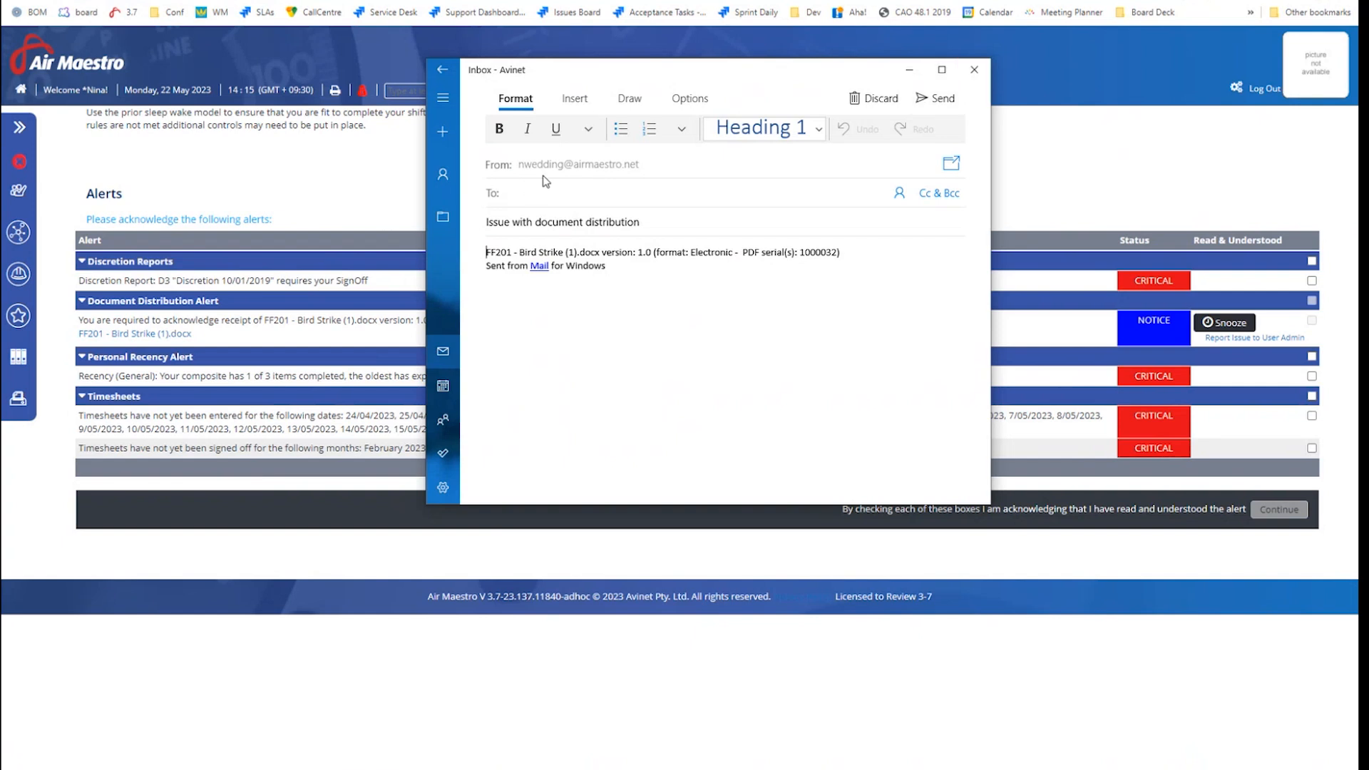
{"action": "left_click", "coordinate": [973, 72]}
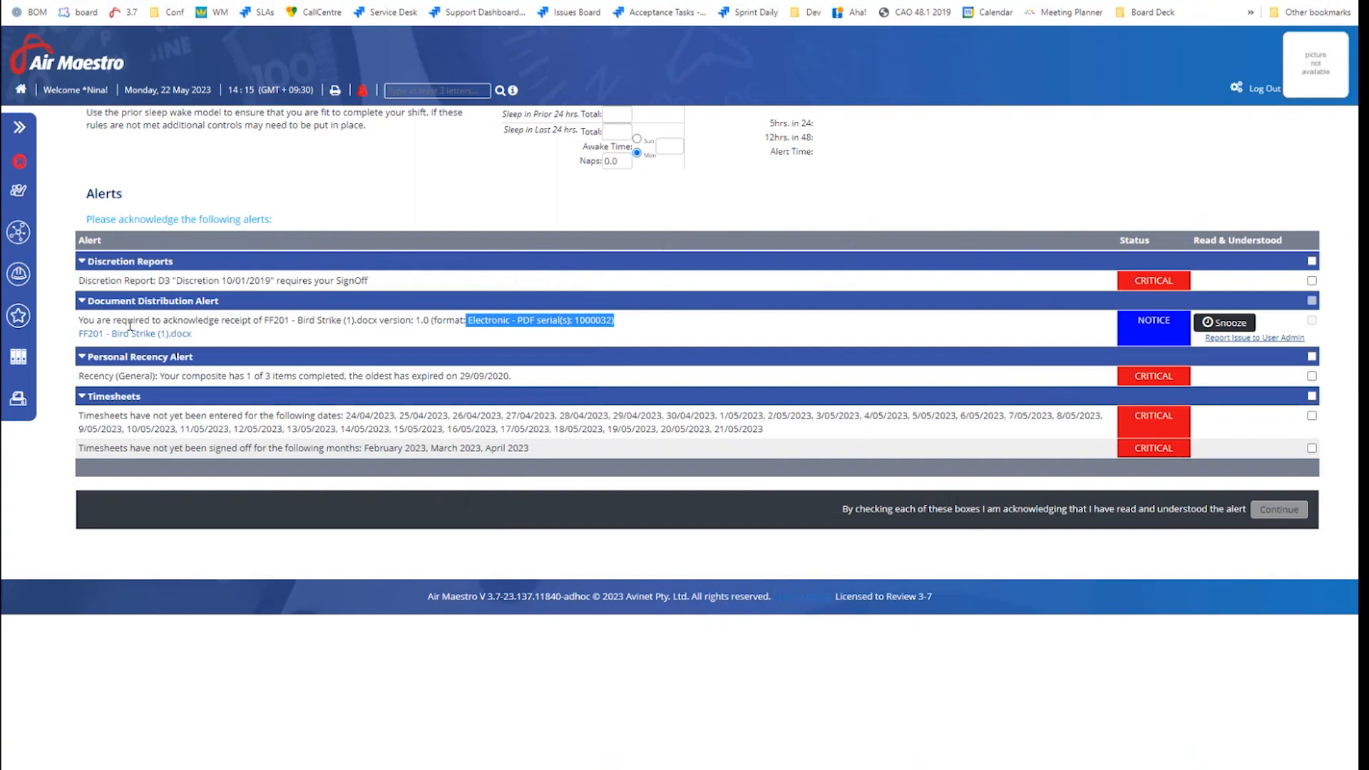
Read FF201 - Bird Strike (1).docx and mark every alert as Read & Understood before continuing
{"action": "left_click", "coordinate": [1154, 319]}
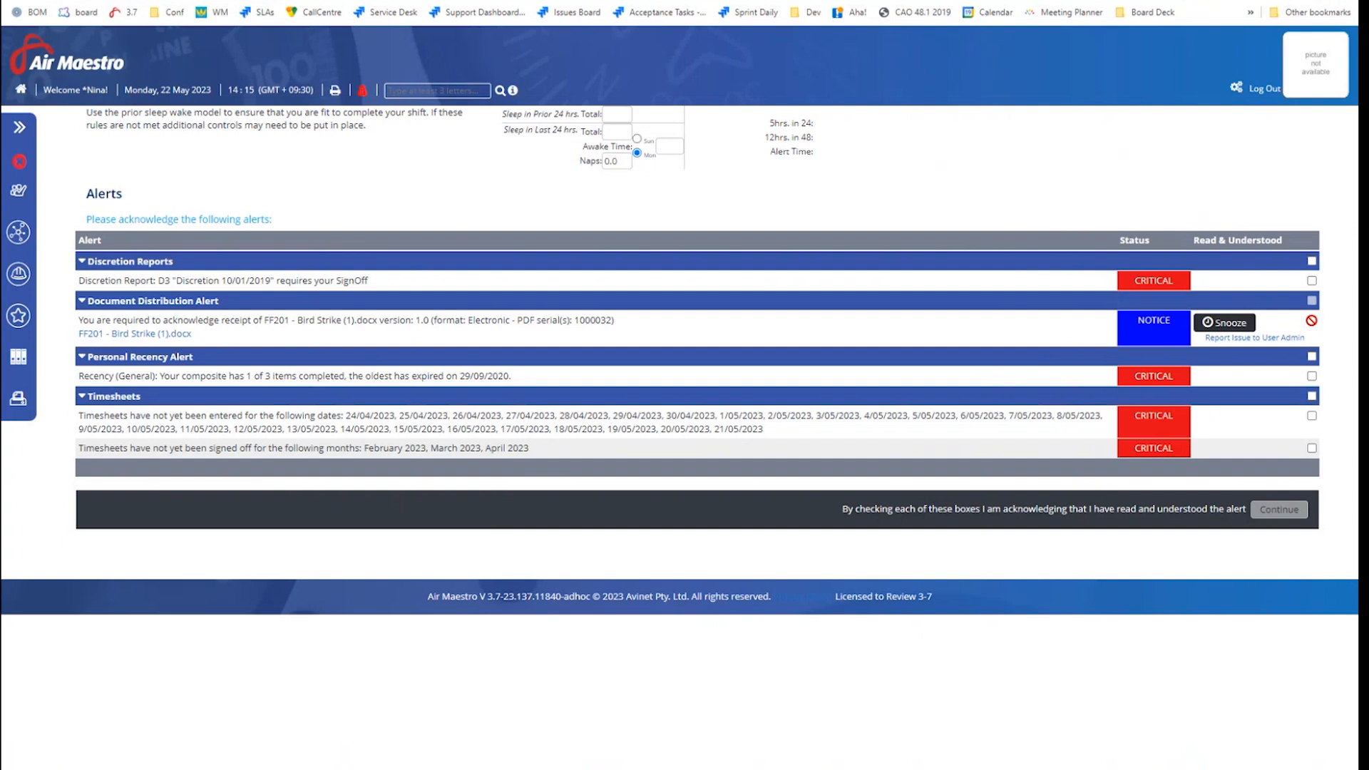
{"action": "left_click", "coordinate": [175, 335]}
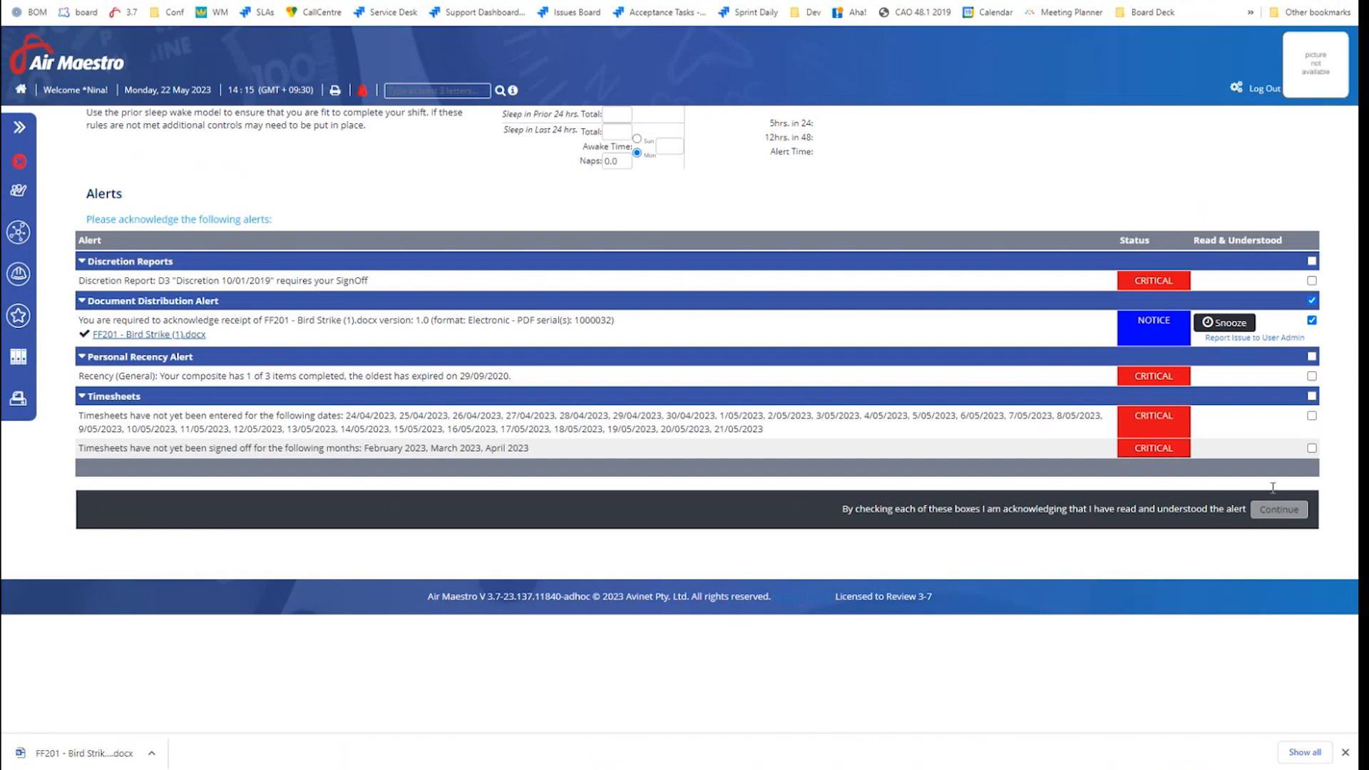
{"action": "left_click", "coordinate": [1311, 280]}
{"action": "left_click", "coordinate": [1312, 357]}
{"action": "left_click", "coordinate": [1312, 396]}
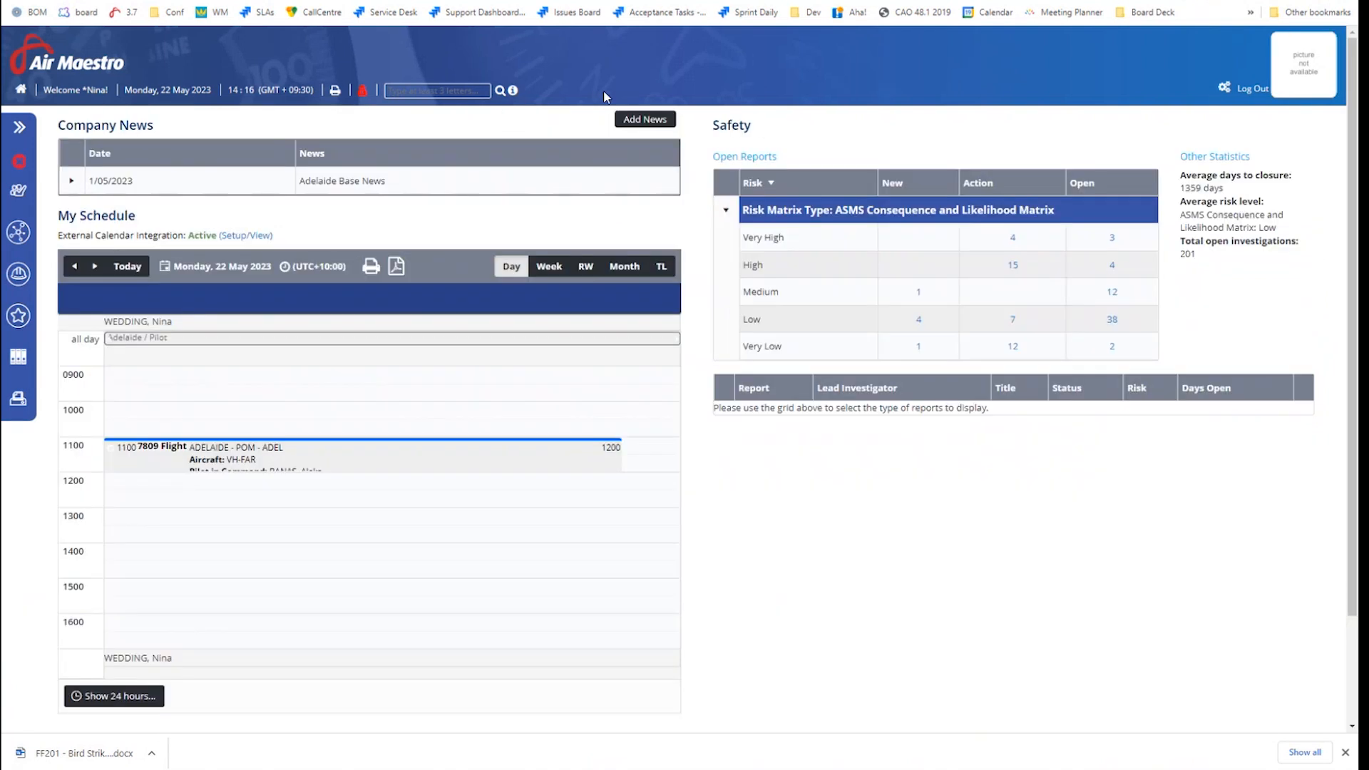
Switch back to the admin account and refresh the Bird Strike distribution list
{"action": "left_click", "coordinate": [362, 91]}
{"action": "left_click", "coordinate": [57, 224]}
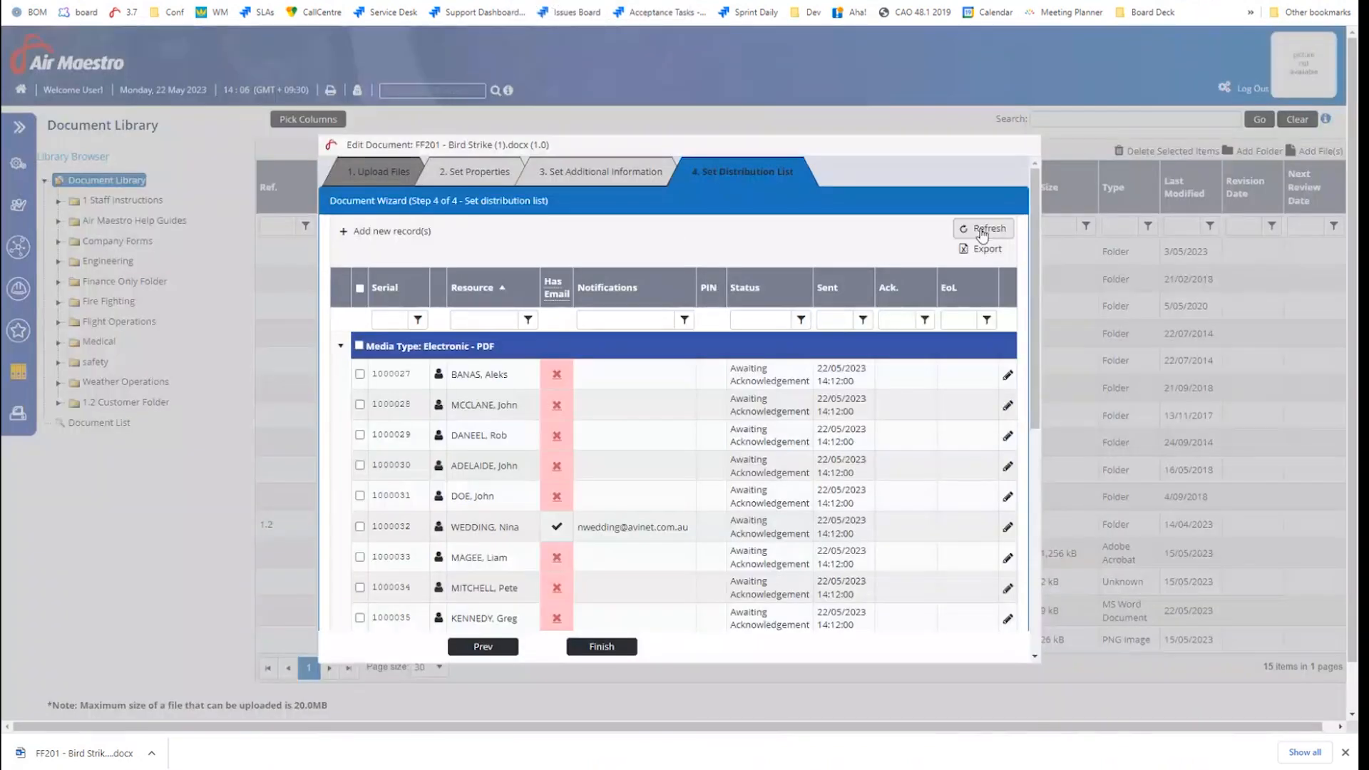
{"action": "left_click", "coordinate": [974, 229]}
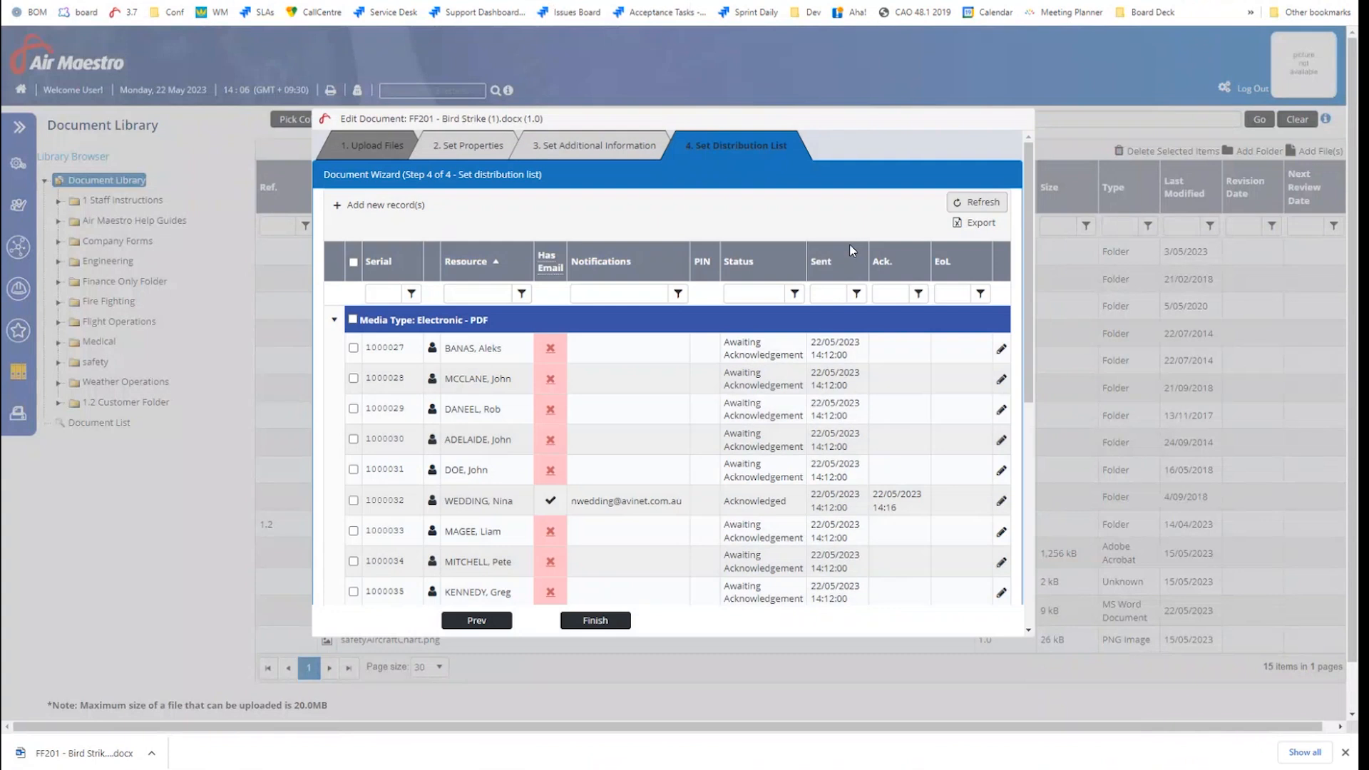
{"action": "double_click", "coordinate": [726, 507]}
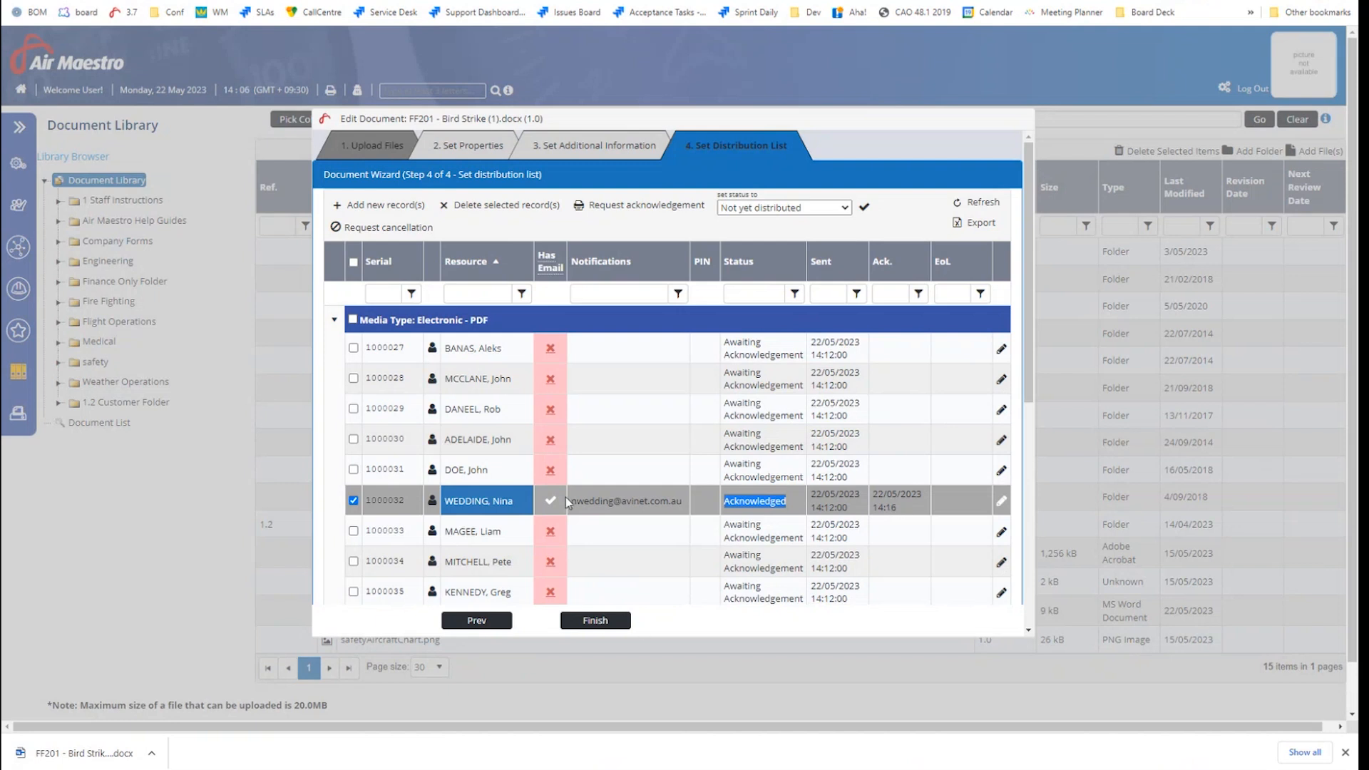
{"action": "scroll", "coordinate": [567, 498], "scroll_direction": "down", "scroll_amount": 5}
{"action": "scroll", "coordinate": [566, 498], "scroll_direction": "down", "scroll_amount": 1}
{"action": "scroll", "coordinate": [569, 503], "scroll_direction": "up", "scroll_amount": 6}
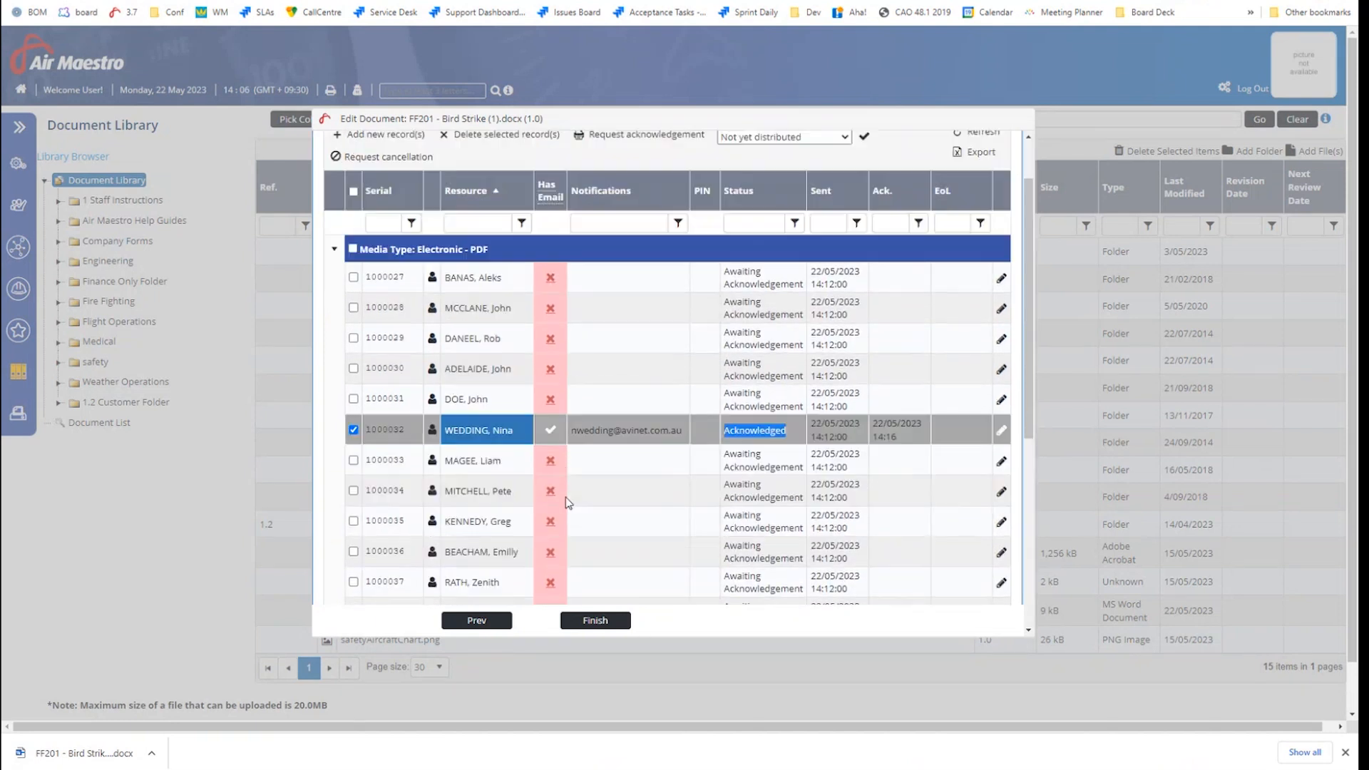
Set the recipient's status to Acknowledged and reload the distribution grid
{"action": "left_click", "coordinate": [761, 209]}
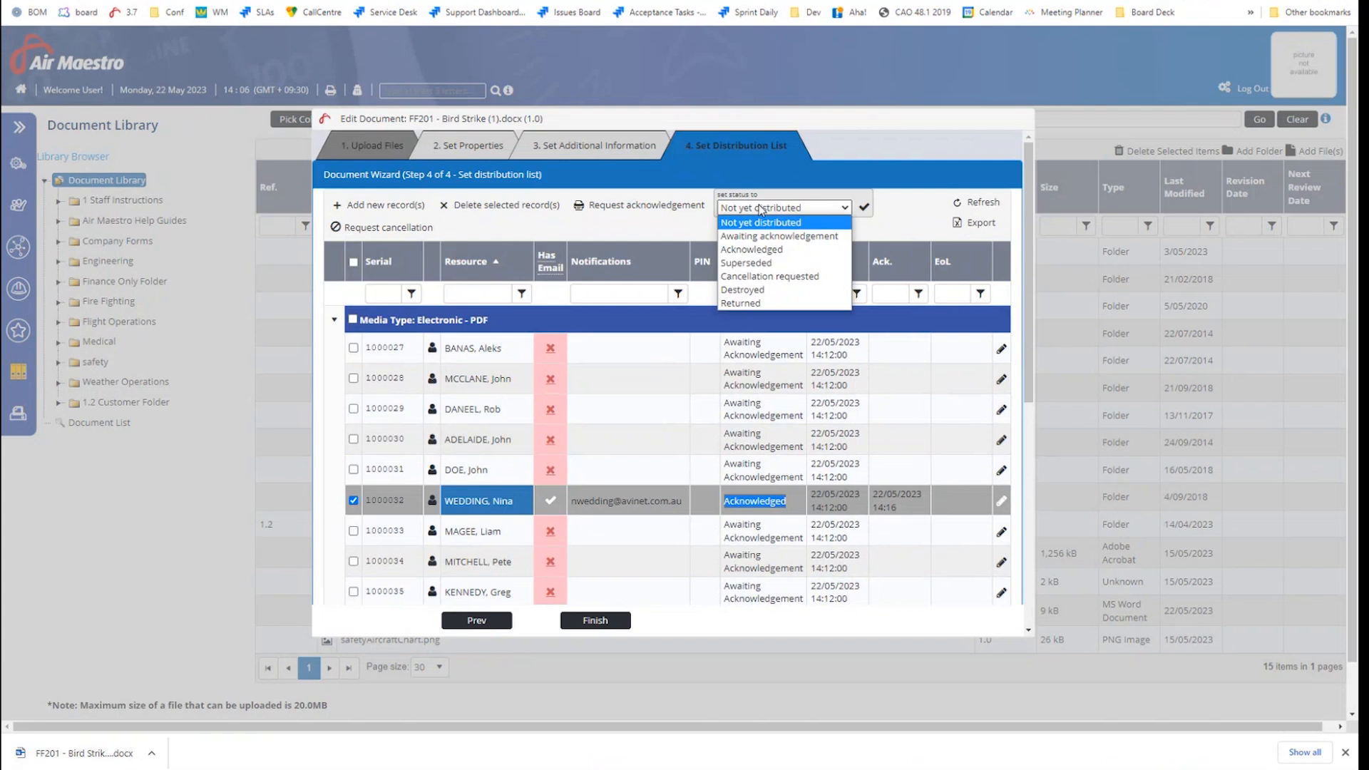
{"action": "left_click", "coordinate": [761, 239]}
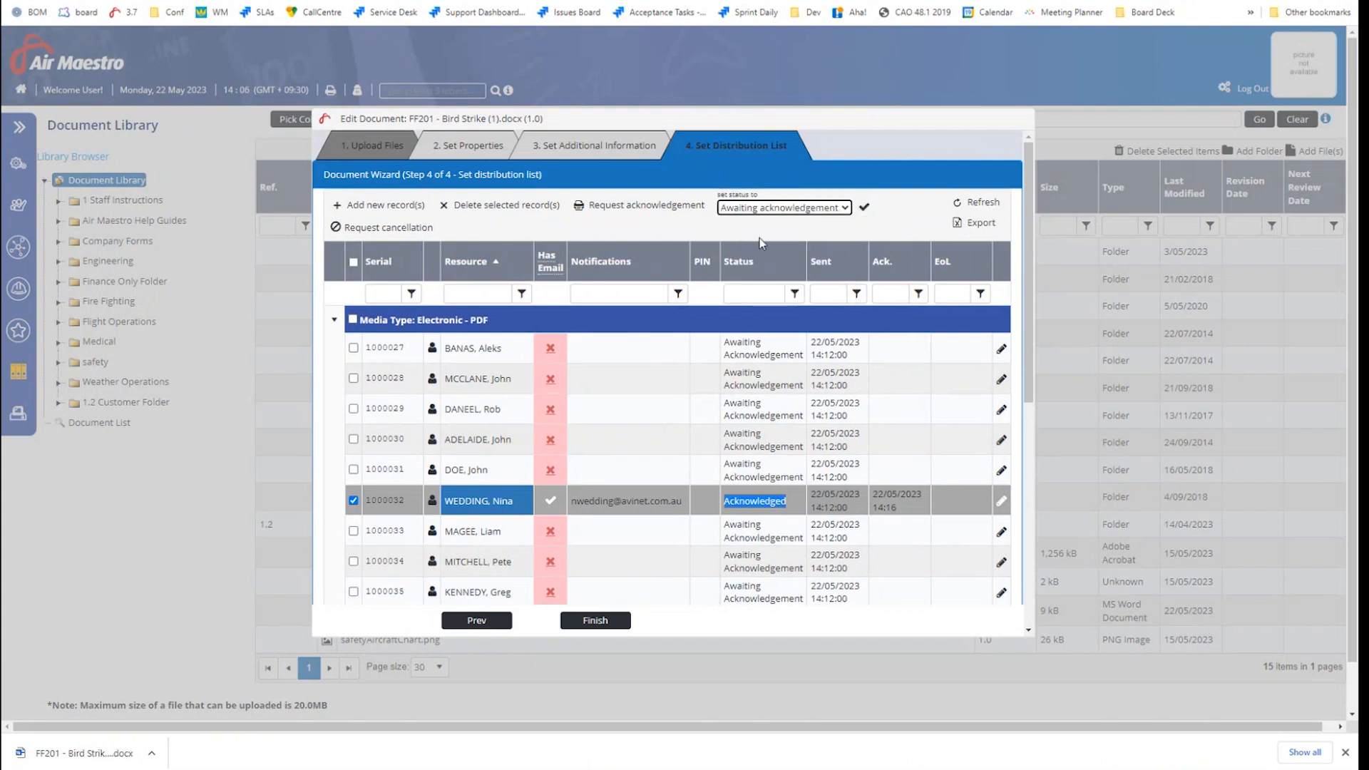
{"action": "left_click", "coordinate": [806, 210]}
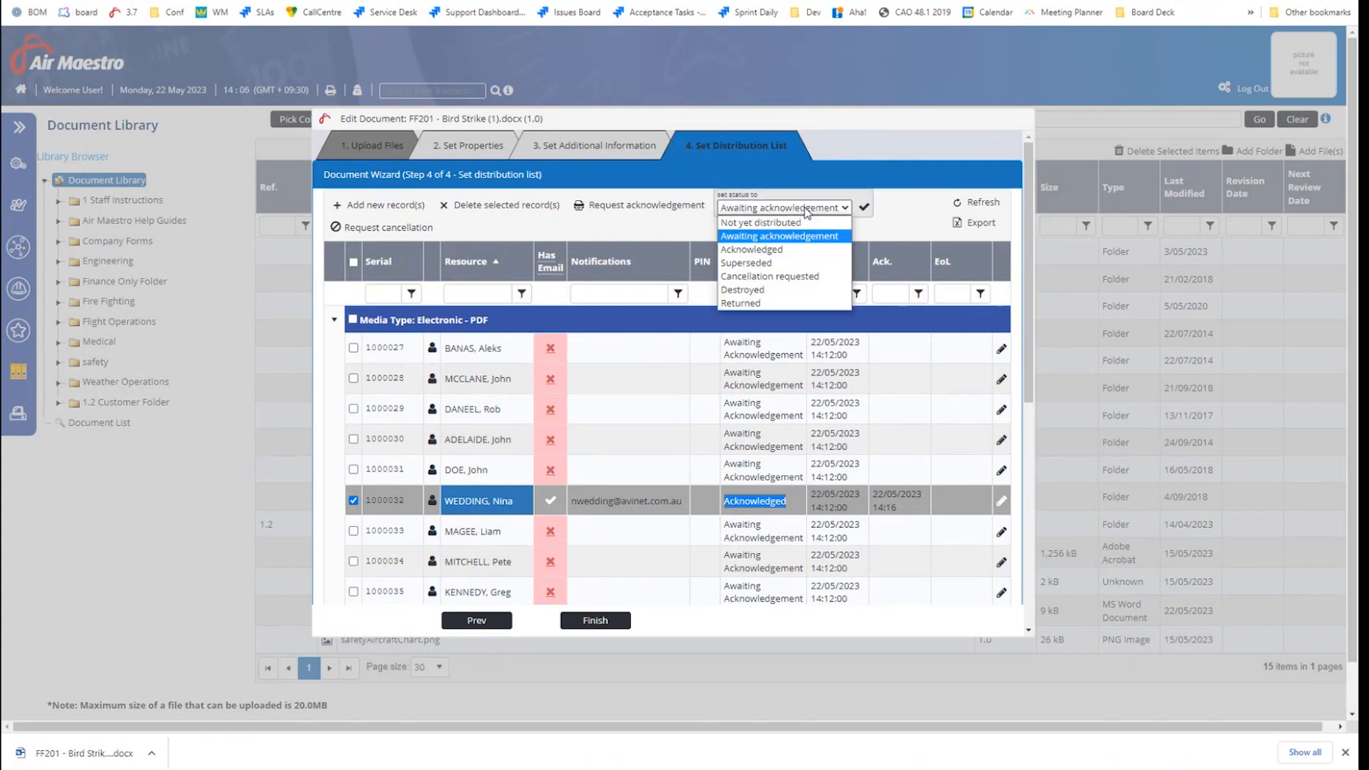
{"action": "left_click", "coordinate": [799, 249]}
{"action": "left_click", "coordinate": [950, 210]}
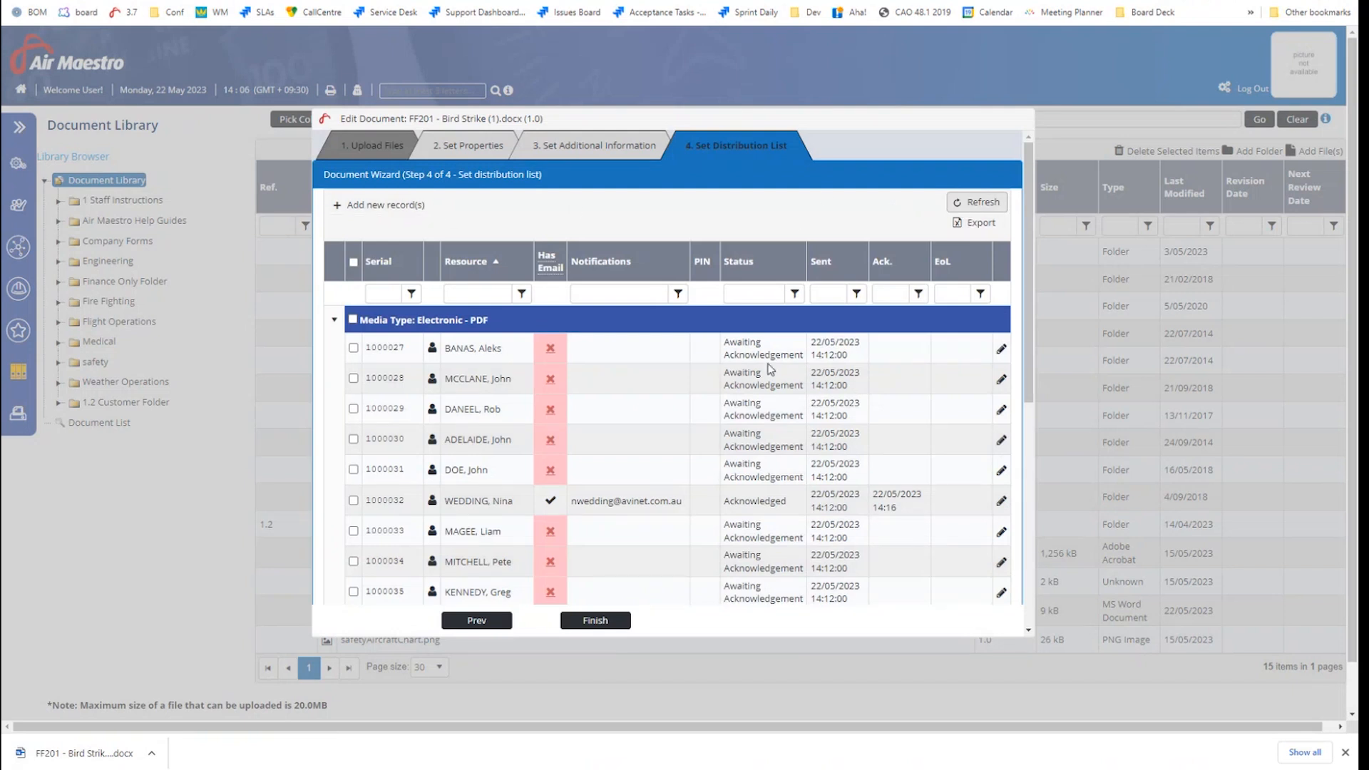
{"action": "scroll", "coordinate": [770, 368], "scroll_direction": "down", "scroll_amount": 4}
{"action": "scroll", "coordinate": [770, 367], "scroll_direction": "up", "scroll_amount": 5}
Step through the Bird Strike wizard to the distribution list, dismissing the downloads bar, and finish to save
{"action": "left_click", "coordinate": [978, 203]}
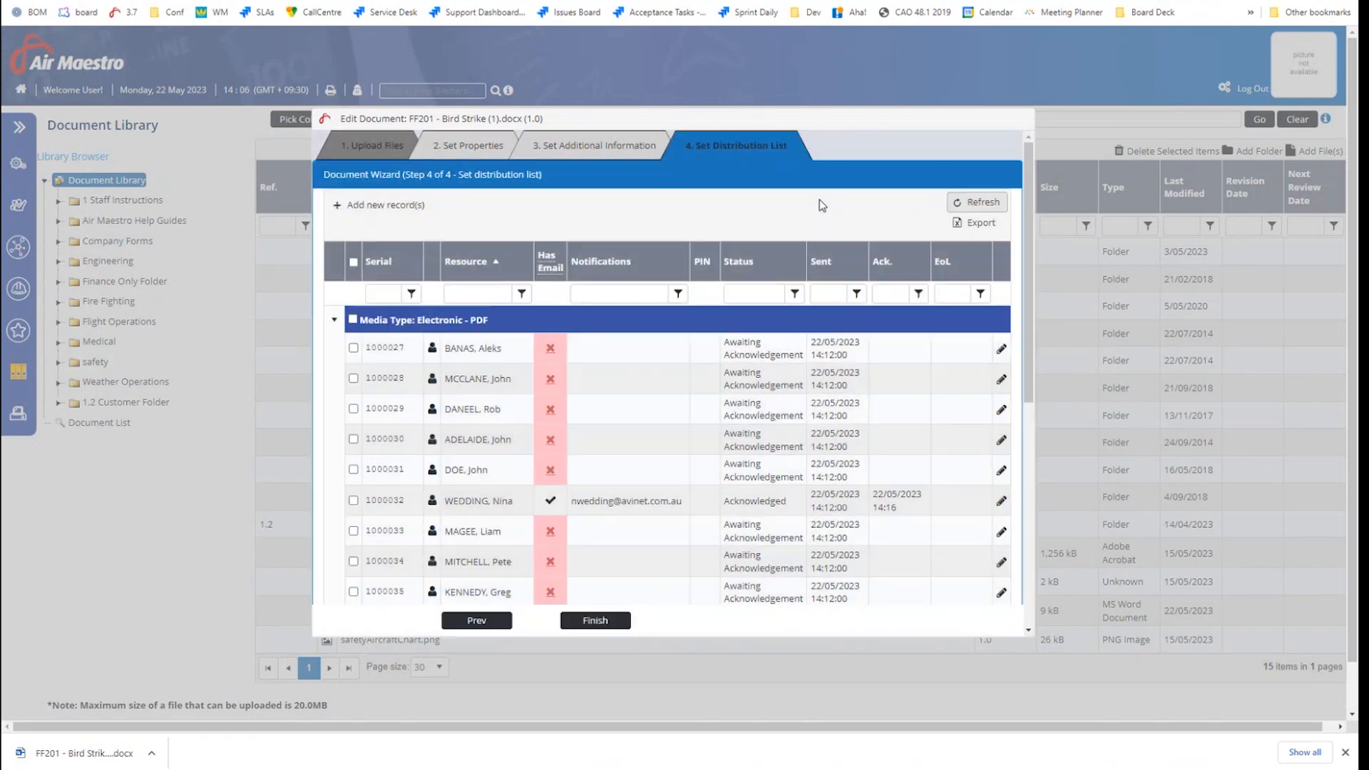
{"action": "left_click", "coordinate": [574, 150]}
{"action": "left_click", "coordinate": [476, 148]}
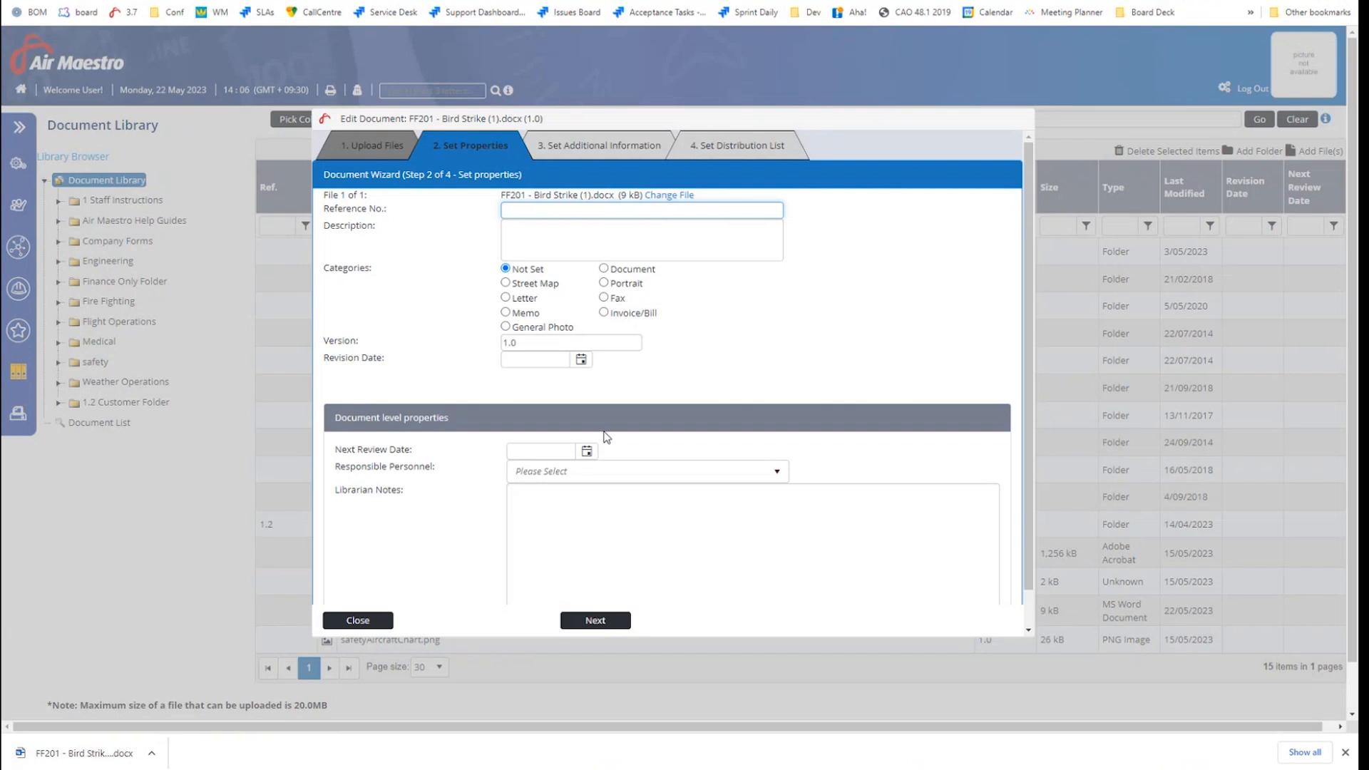
{"action": "left_click", "coordinate": [1345, 752]}
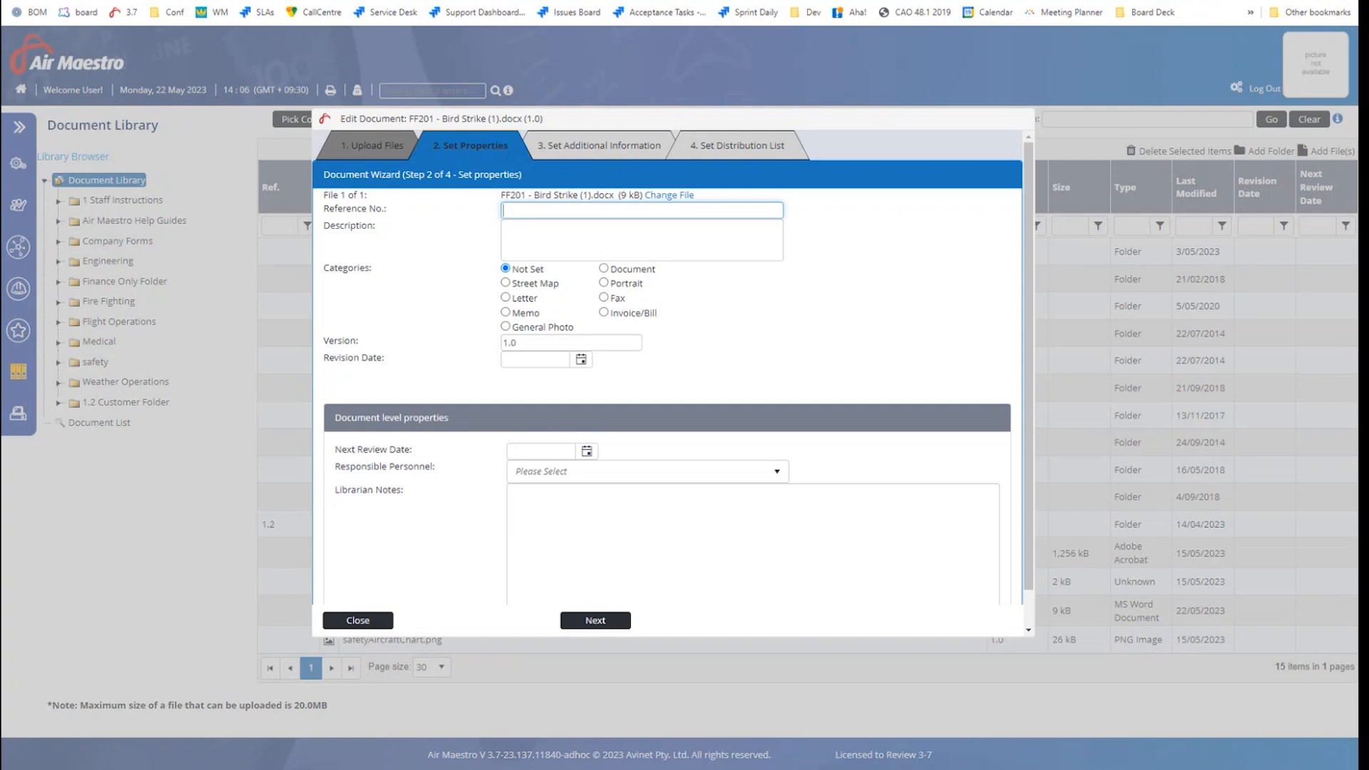
{"action": "left_click", "coordinate": [657, 146]}
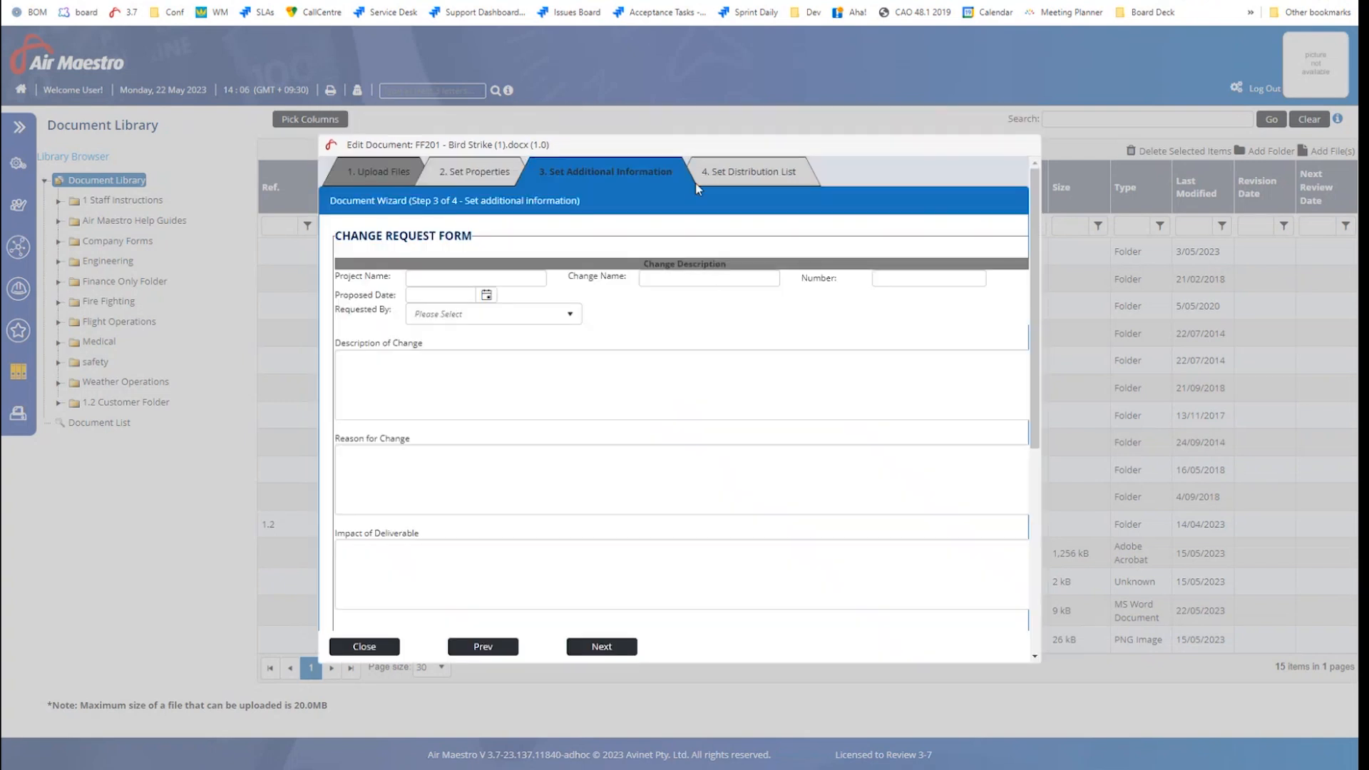
{"action": "left_click", "coordinate": [758, 174]}
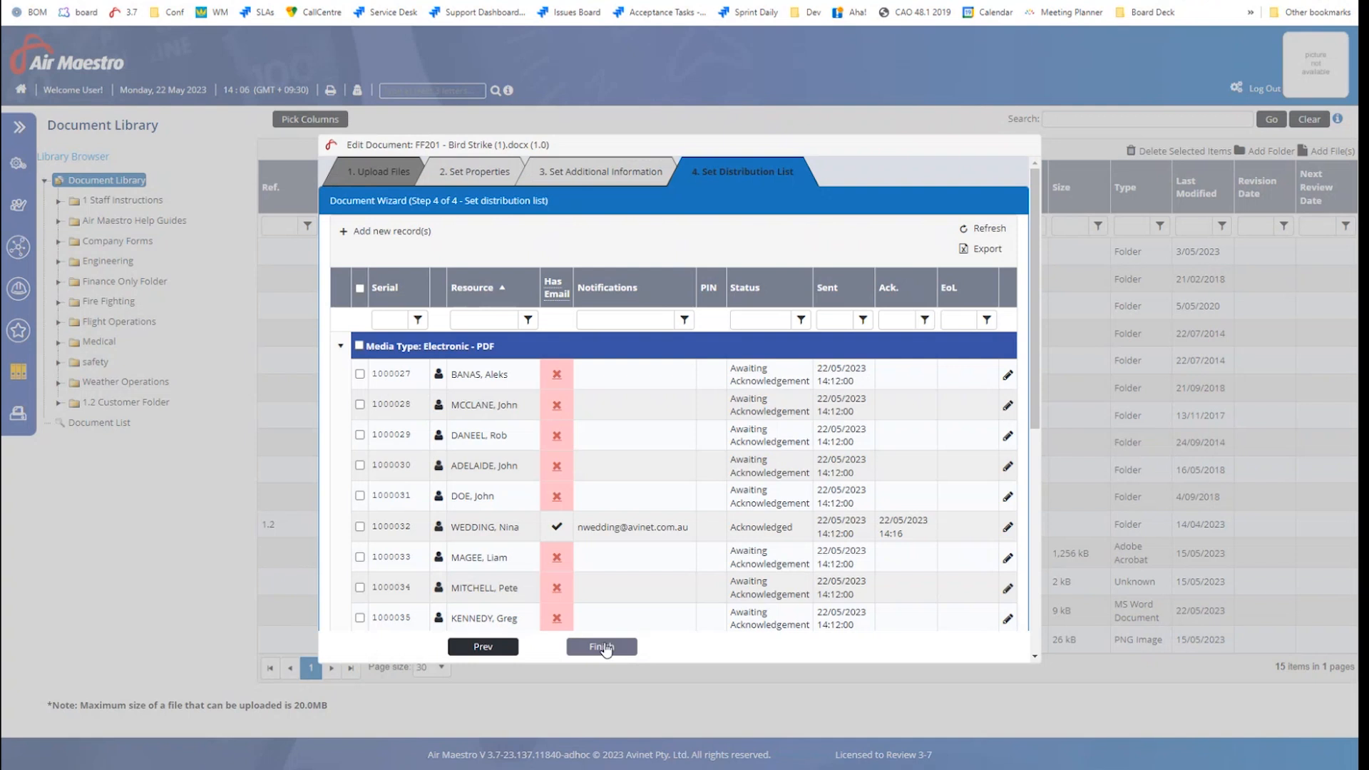
{"action": "left_click", "coordinate": [603, 646]}
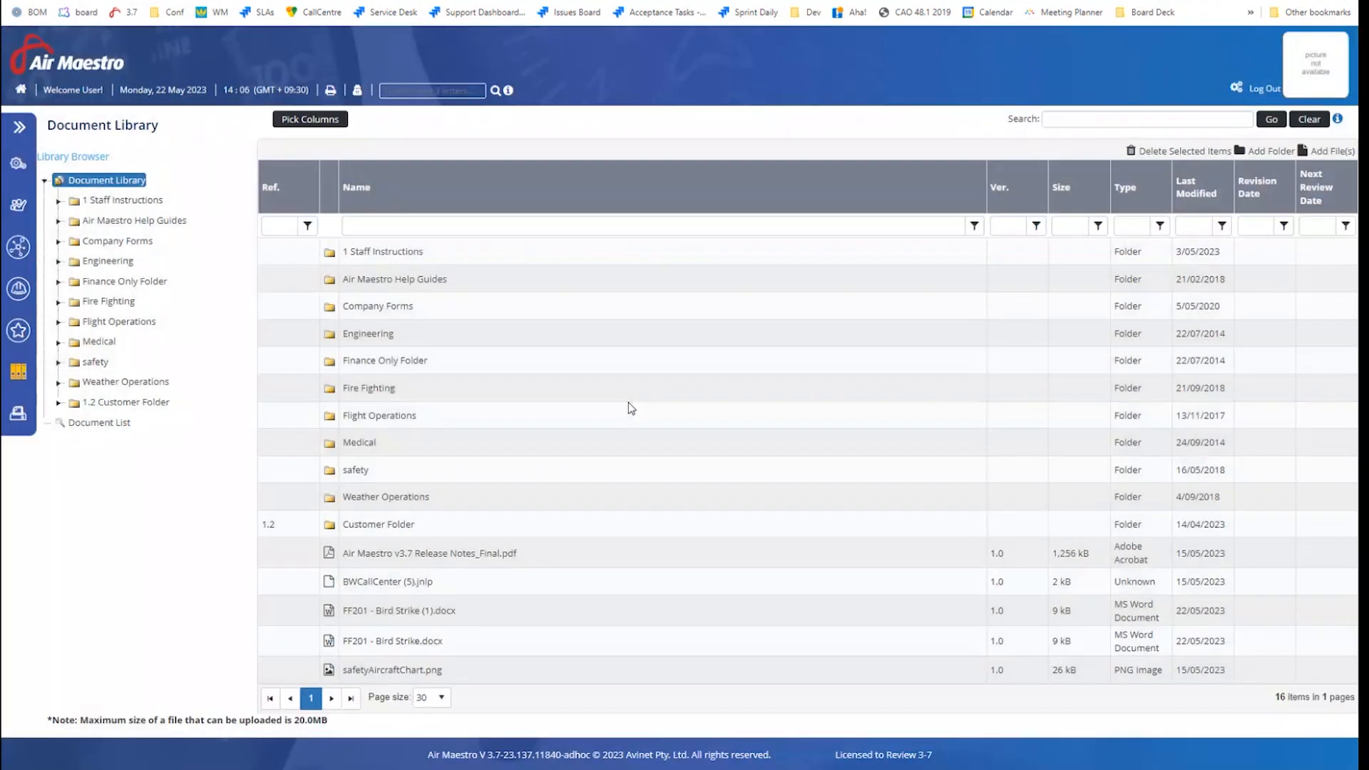
{"action": "right_click", "coordinate": [431, 639]}
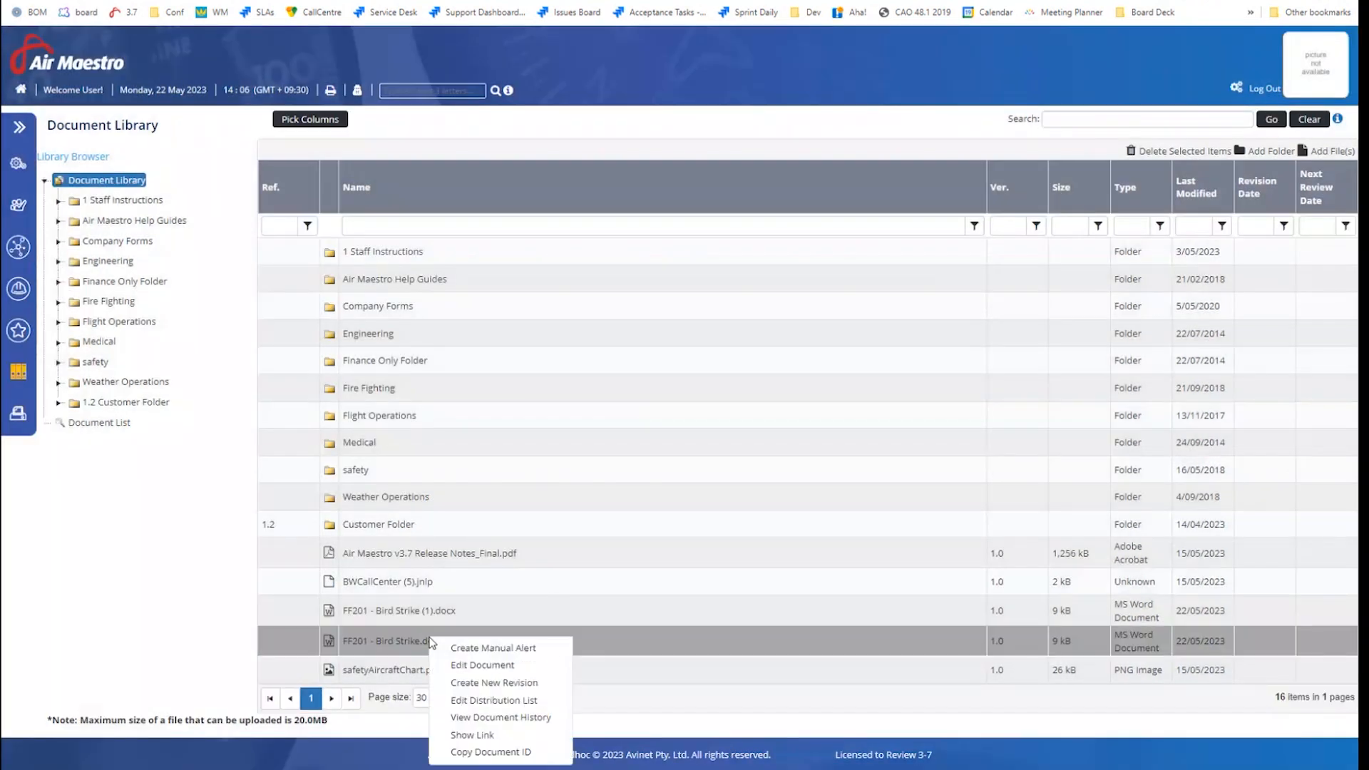
{"action": "right_click", "coordinate": [404, 611]}
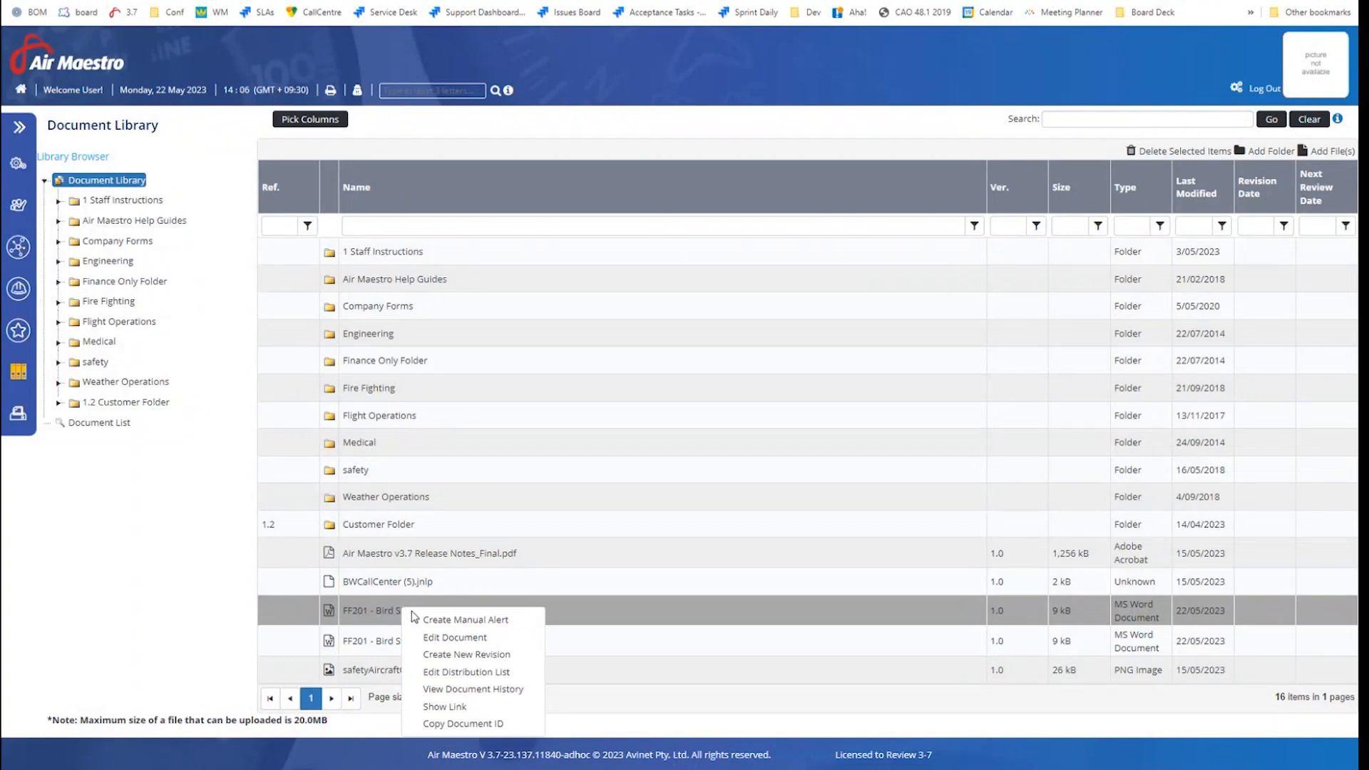
{"action": "left_click", "coordinate": [221, 657]}
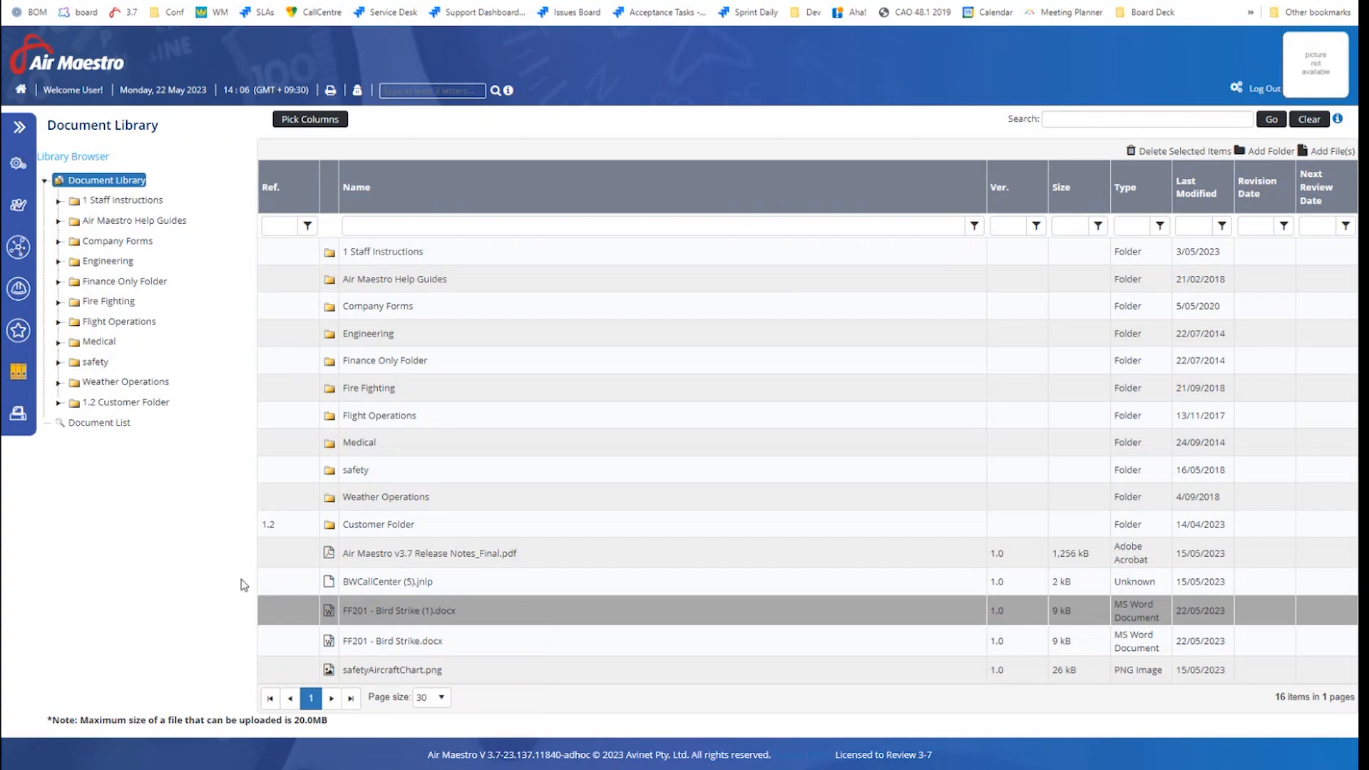
{"action": "right_click", "coordinate": [434, 606]}
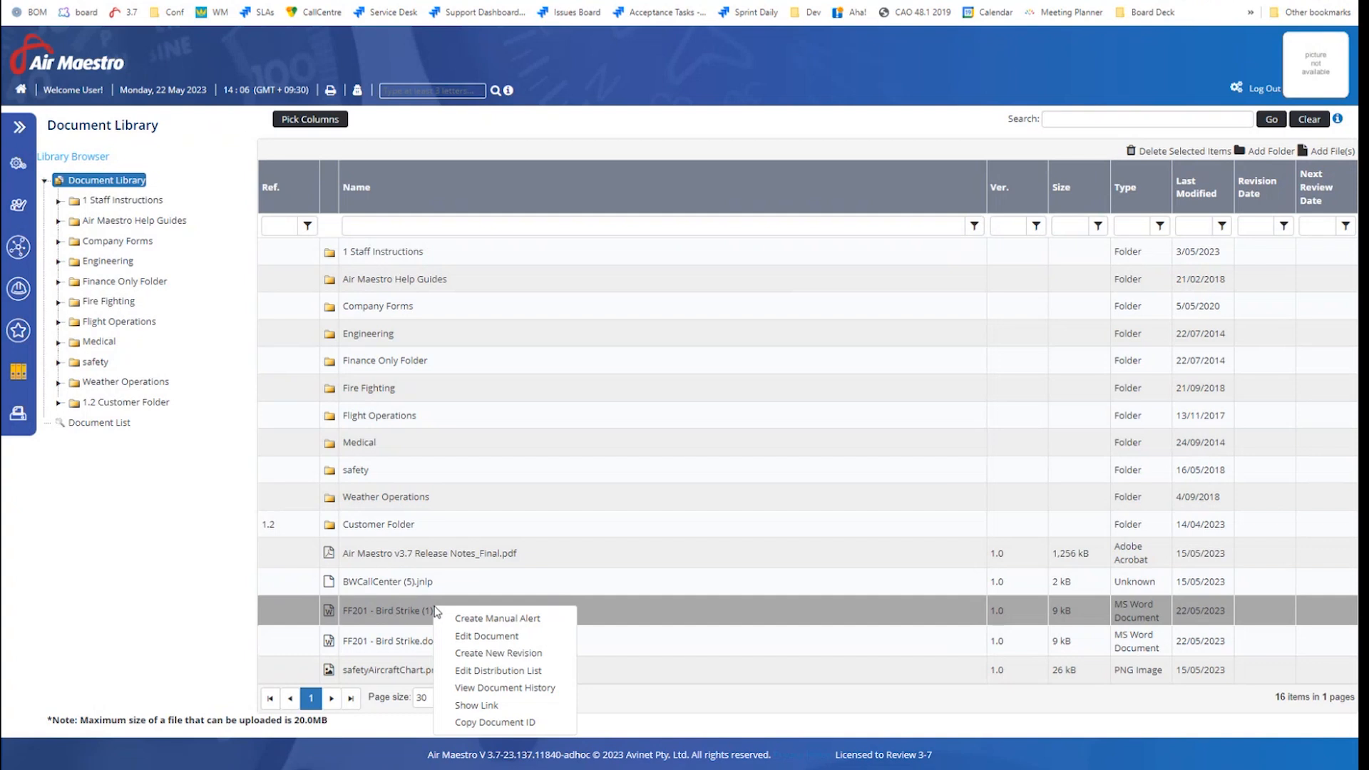
{"action": "left_click", "coordinate": [485, 636]}
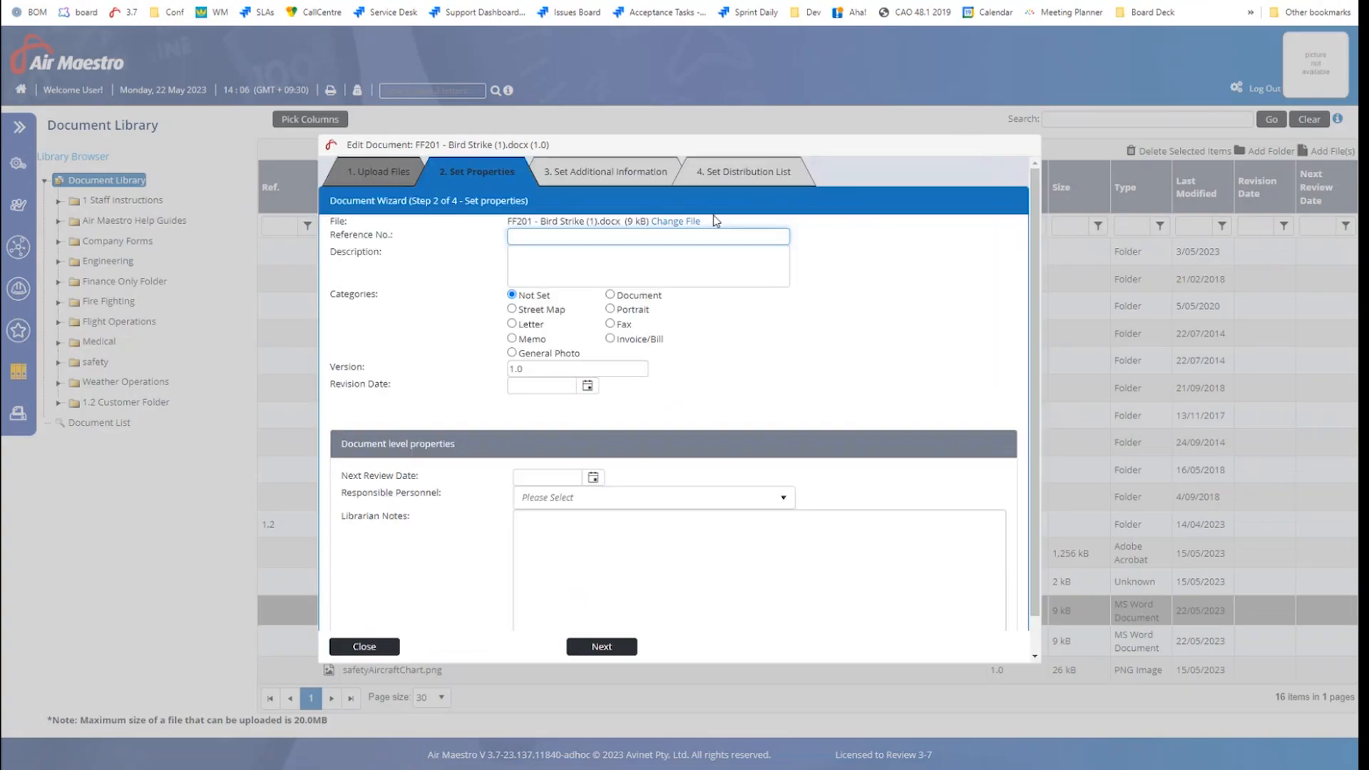
{"action": "left_click", "coordinate": [364, 649]}
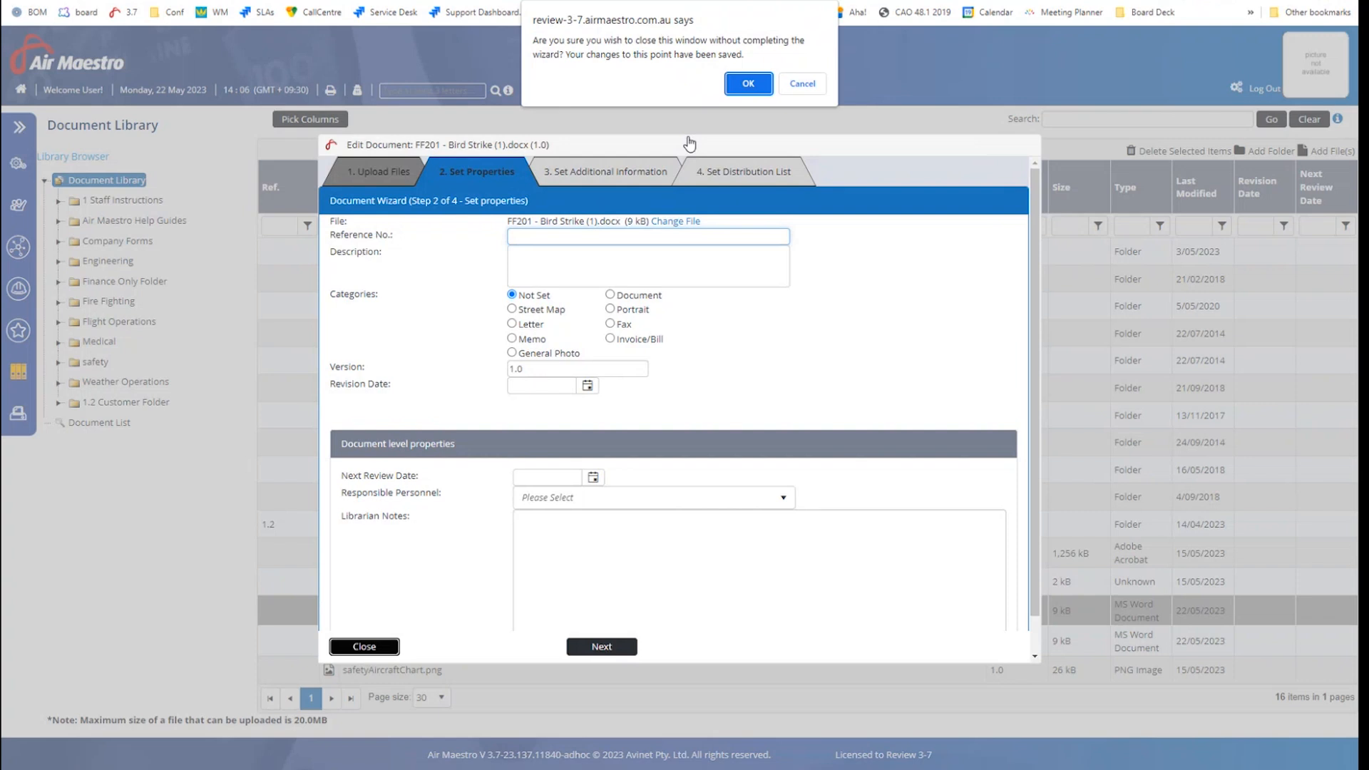
{"action": "left_click", "coordinate": [745, 84]}
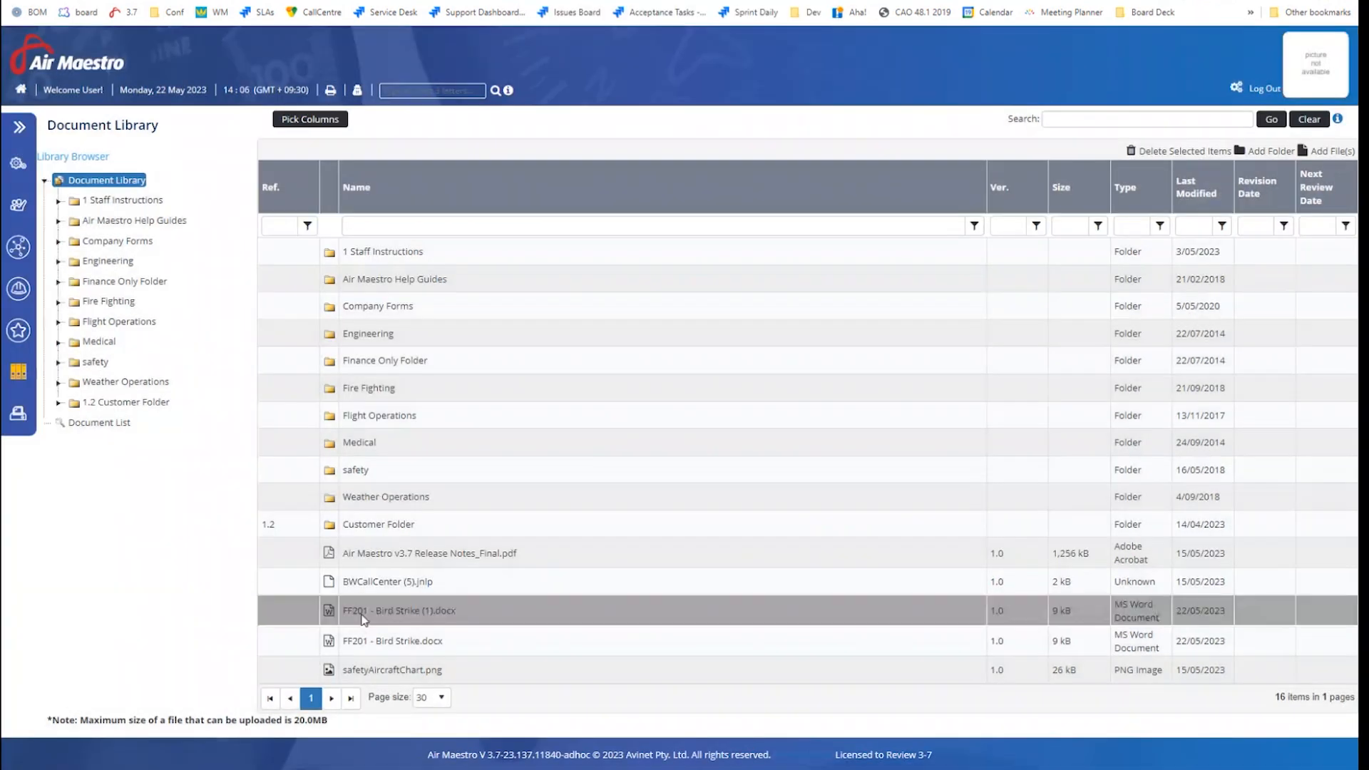
{"action": "right_click", "coordinate": [364, 619]}
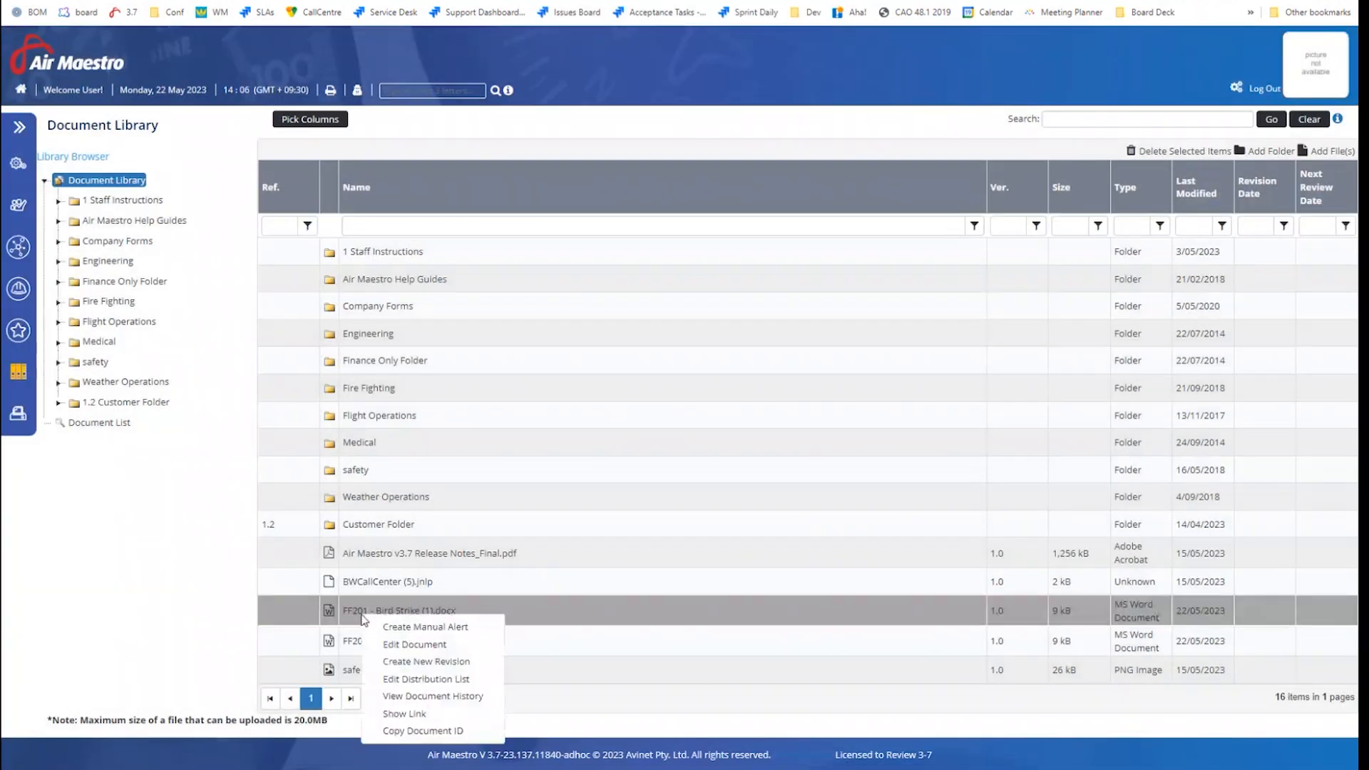
{"action": "left_click", "coordinate": [400, 681]}
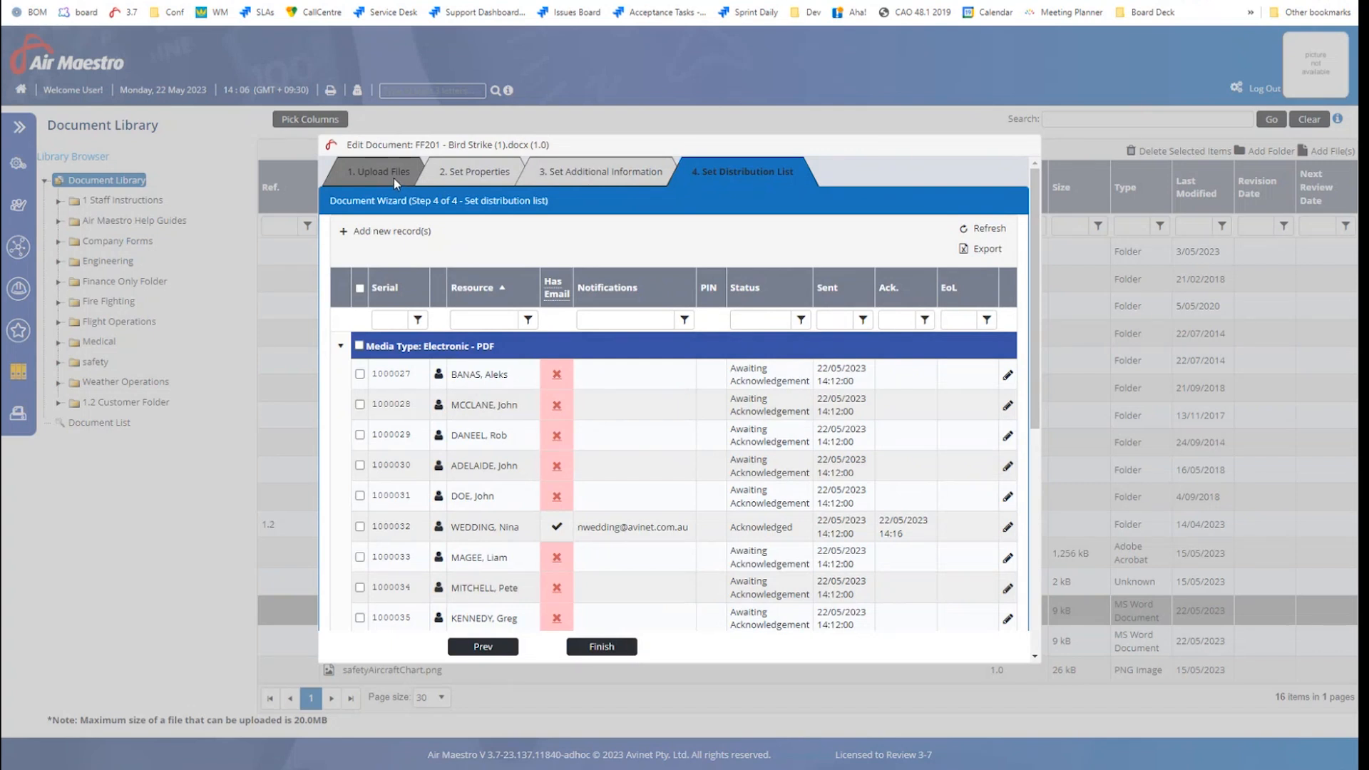
{"action": "scroll", "coordinate": [661, 503], "scroll_direction": "down", "scroll_amount": 5}
{"action": "scroll", "coordinate": [660, 499], "scroll_direction": "up", "scroll_amount": 4}
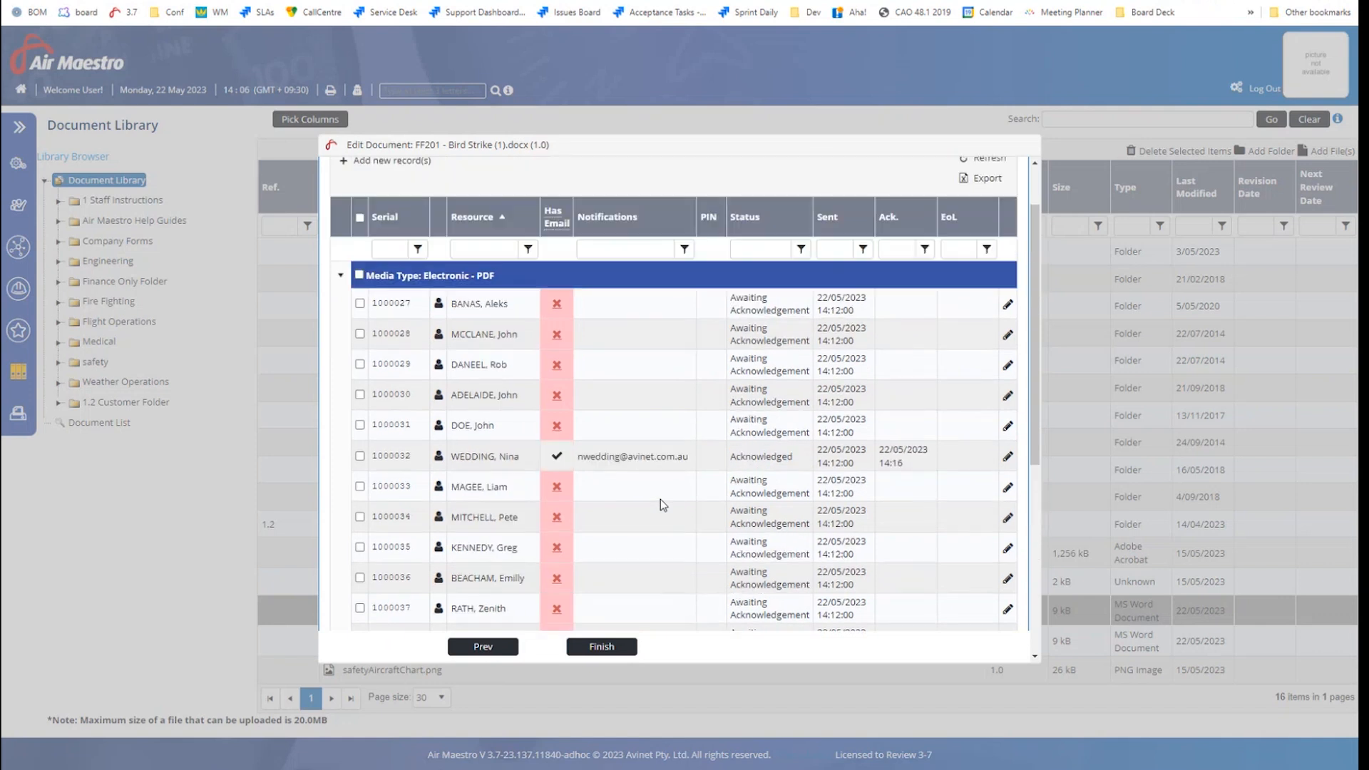
{"action": "scroll", "coordinate": [660, 499], "scroll_direction": "up", "scroll_amount": 1}
{"action": "left_click", "coordinate": [632, 659]}
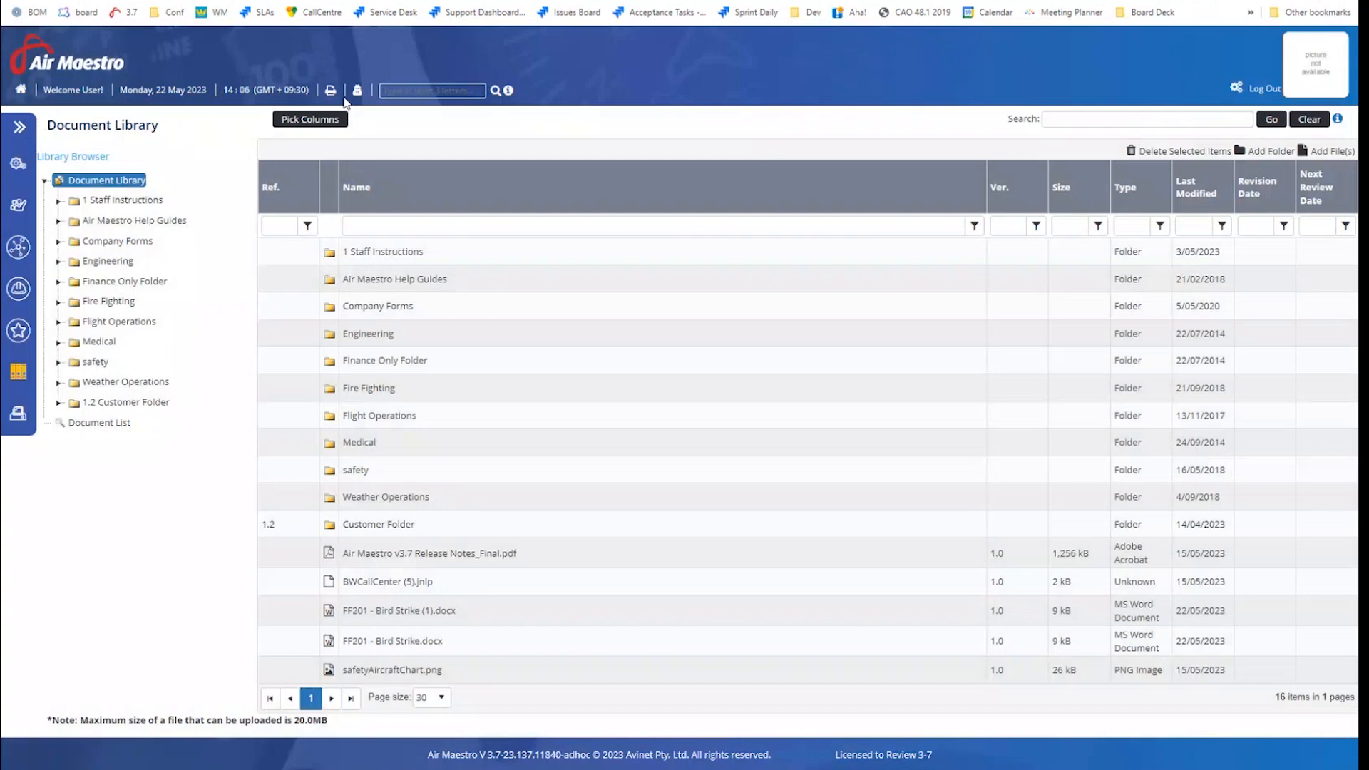
Impersonate the pilot, found by a name search, and open My Profile > My Distributions
{"action": "left_click", "coordinate": [358, 91]}
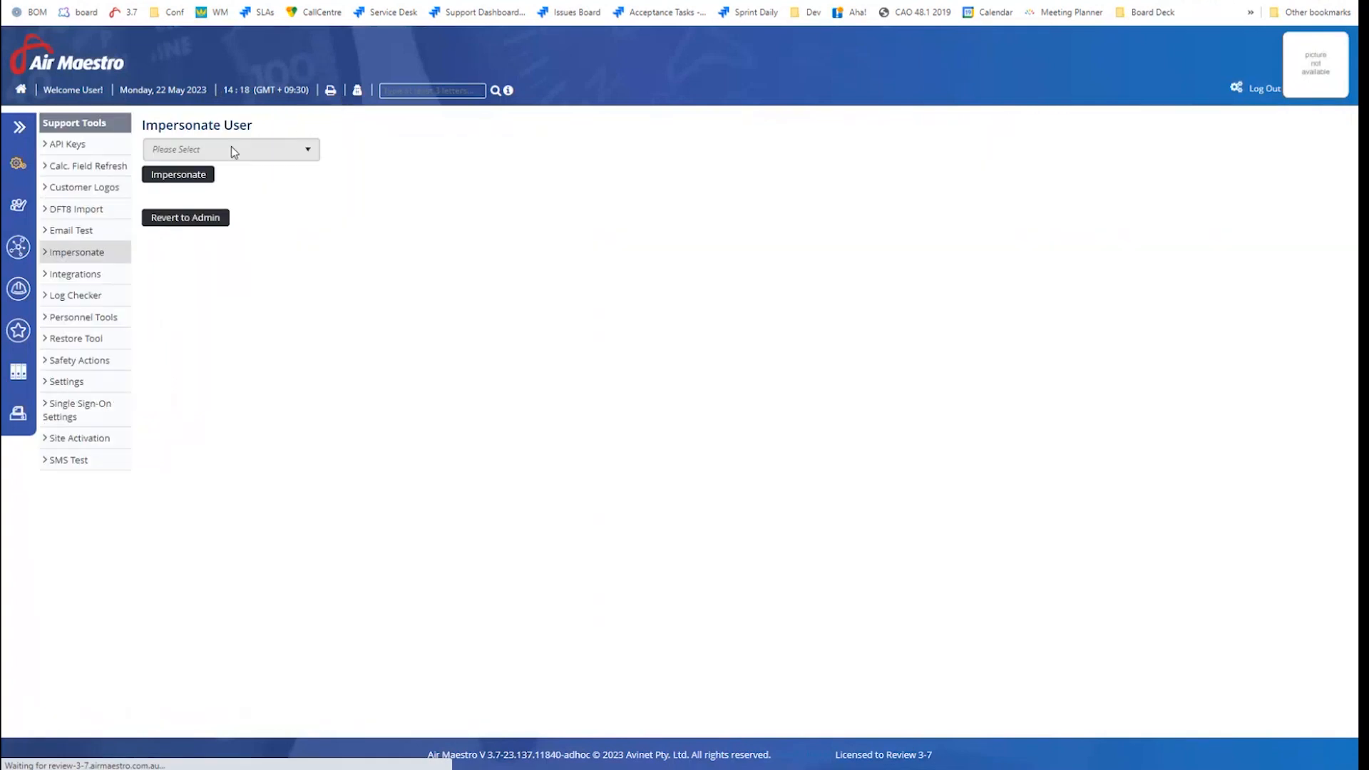
{"action": "left_click", "coordinate": [231, 151]}
{"action": "type", "text": "wedd"}
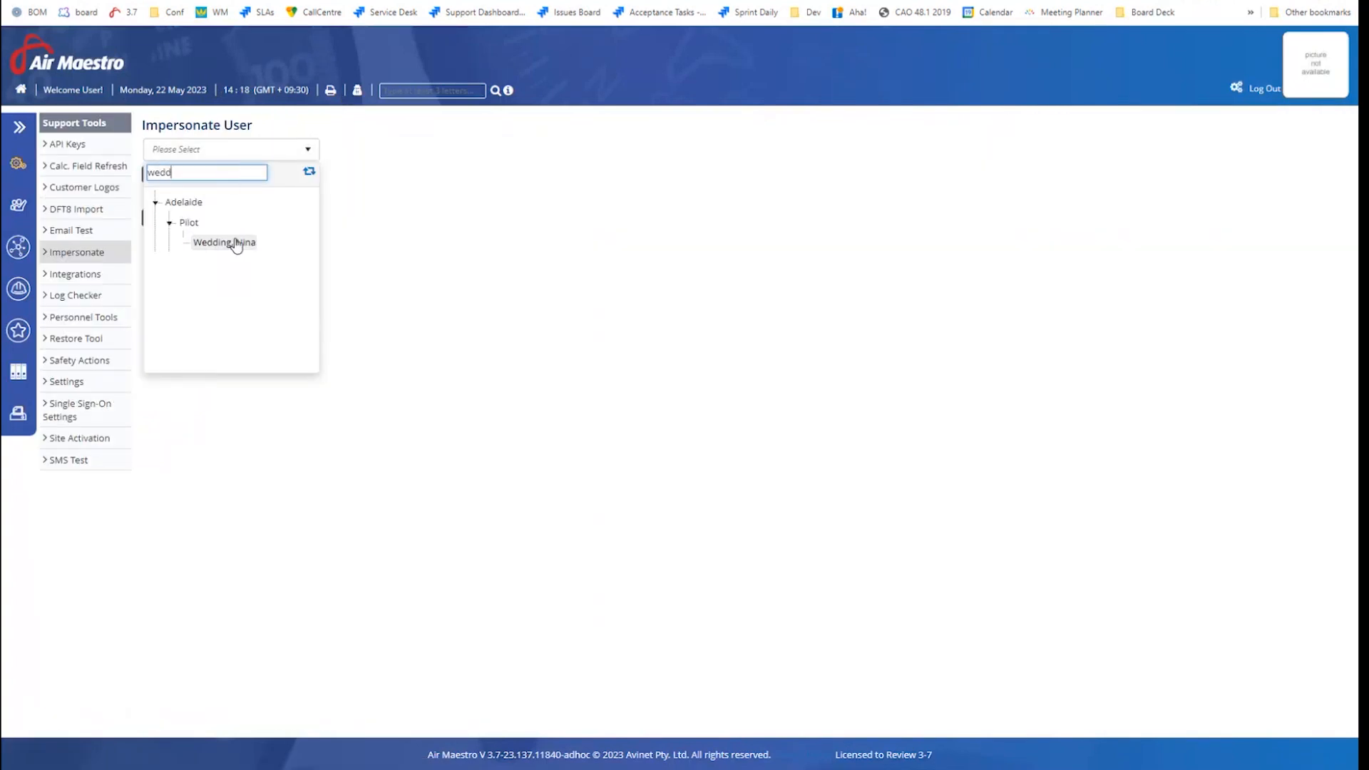
{"action": "left_click", "coordinate": [236, 243]}
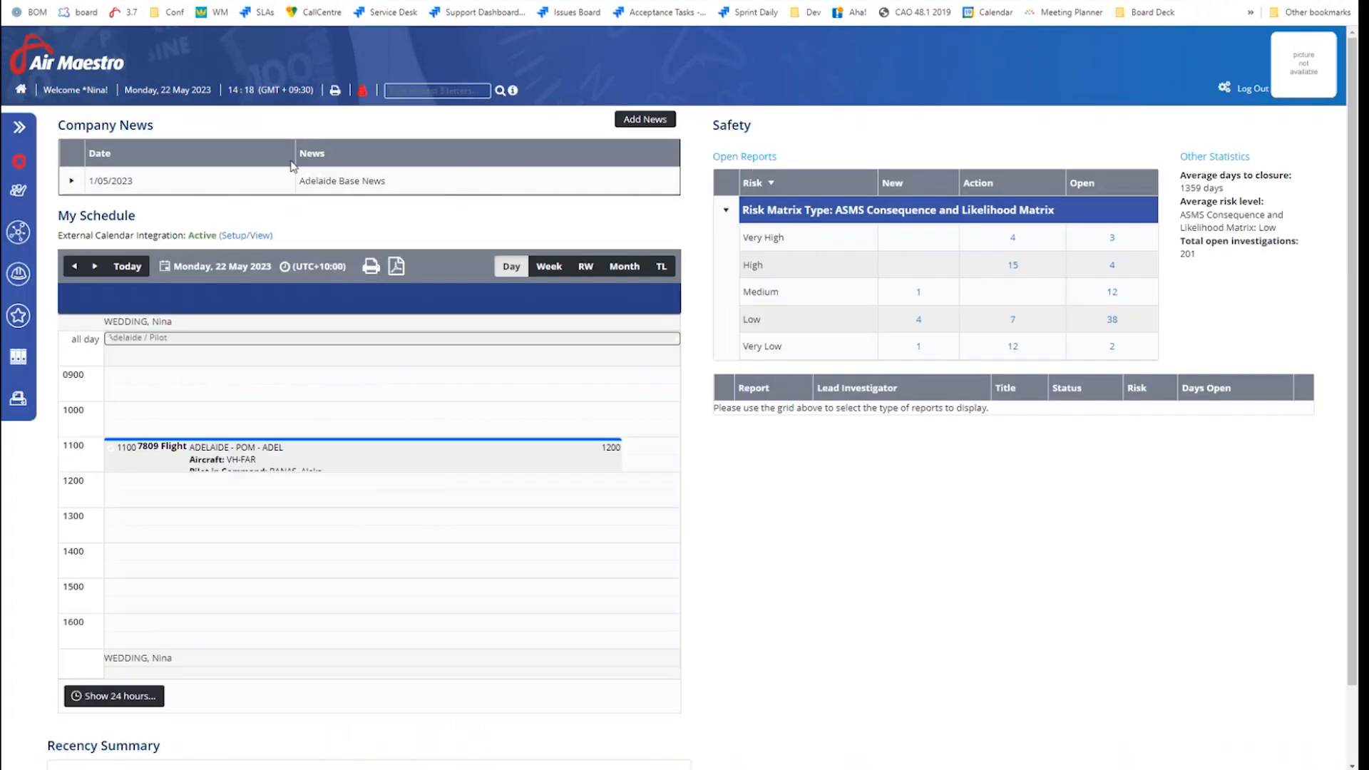
{"action": "left_click", "coordinate": [19, 127]}
{"action": "left_click", "coordinate": [71, 193]}
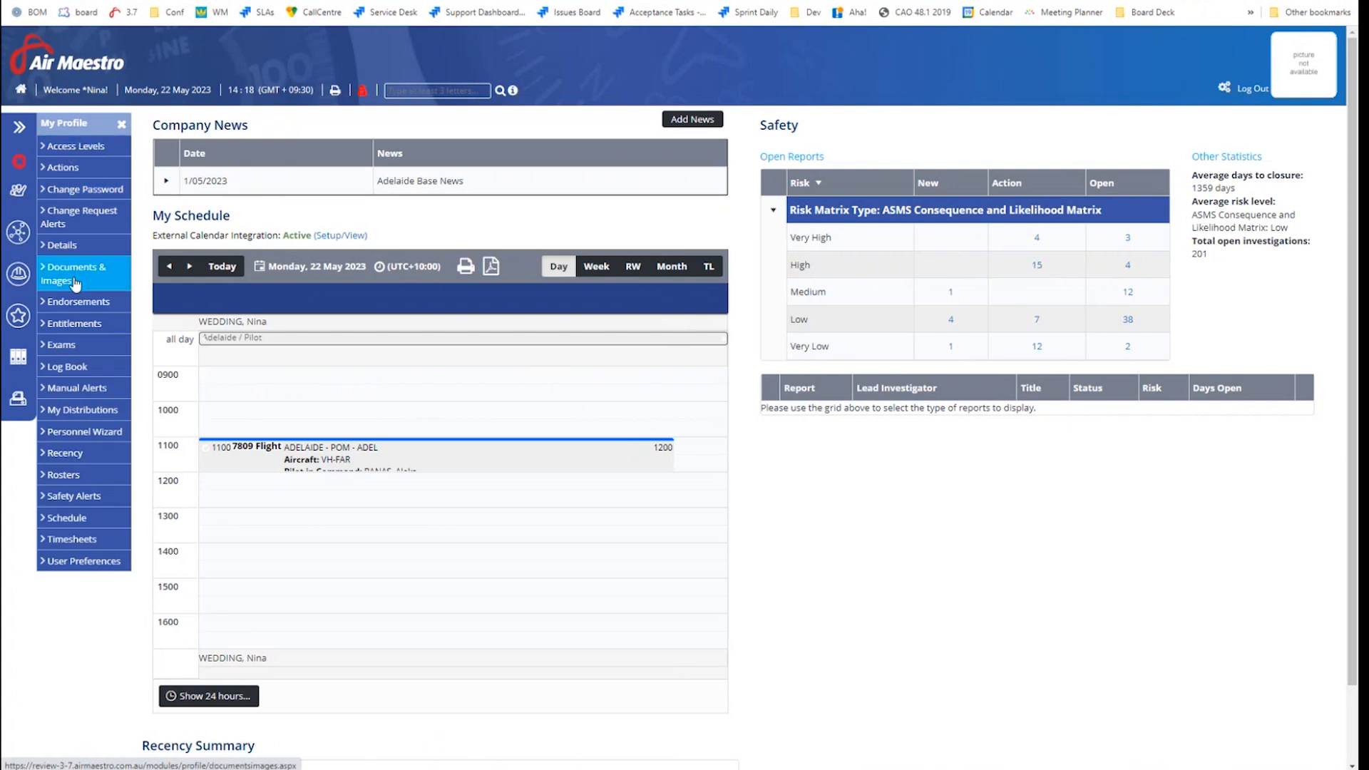
{"action": "left_click", "coordinate": [91, 415]}
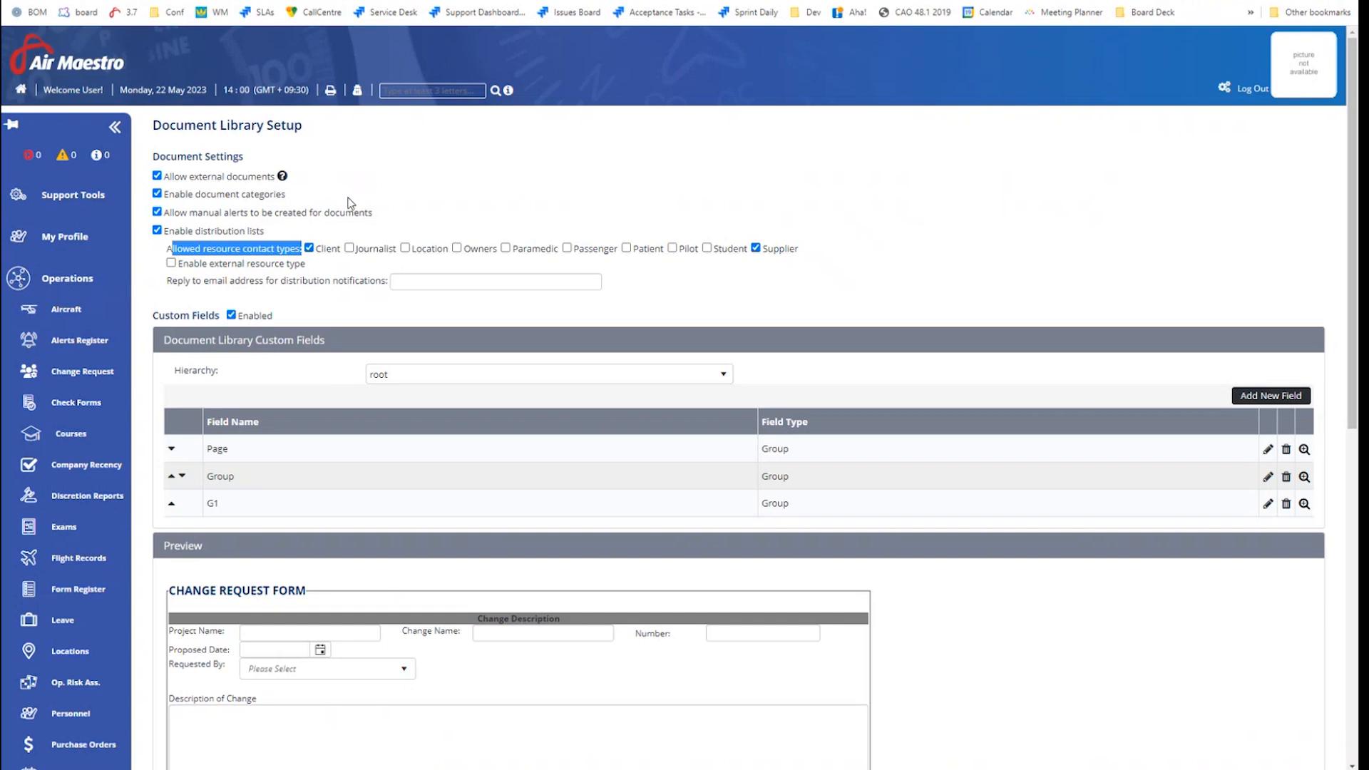
Collapse the left navigation panel on the Document Library Setup page
{"action": "left_click", "coordinate": [362, 201]}
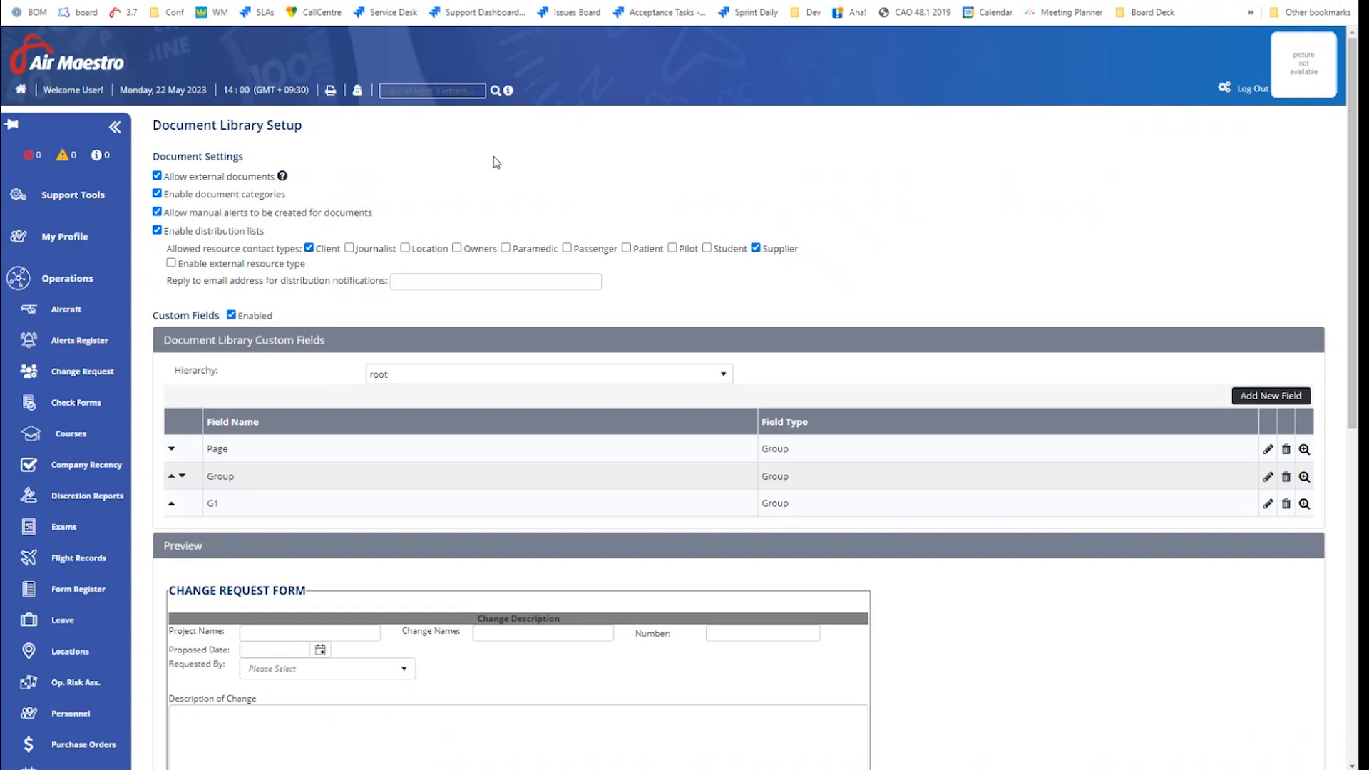
{"action": "left_click", "coordinate": [114, 127]}
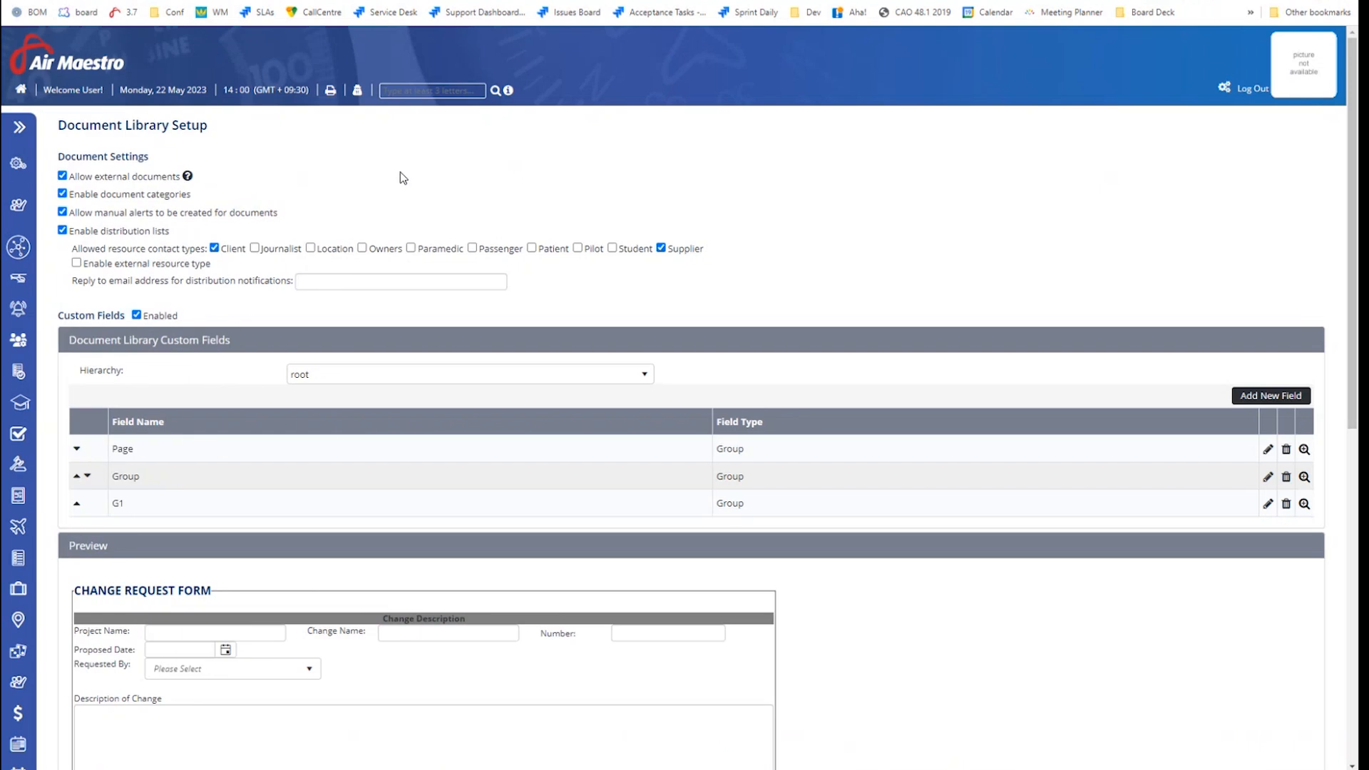